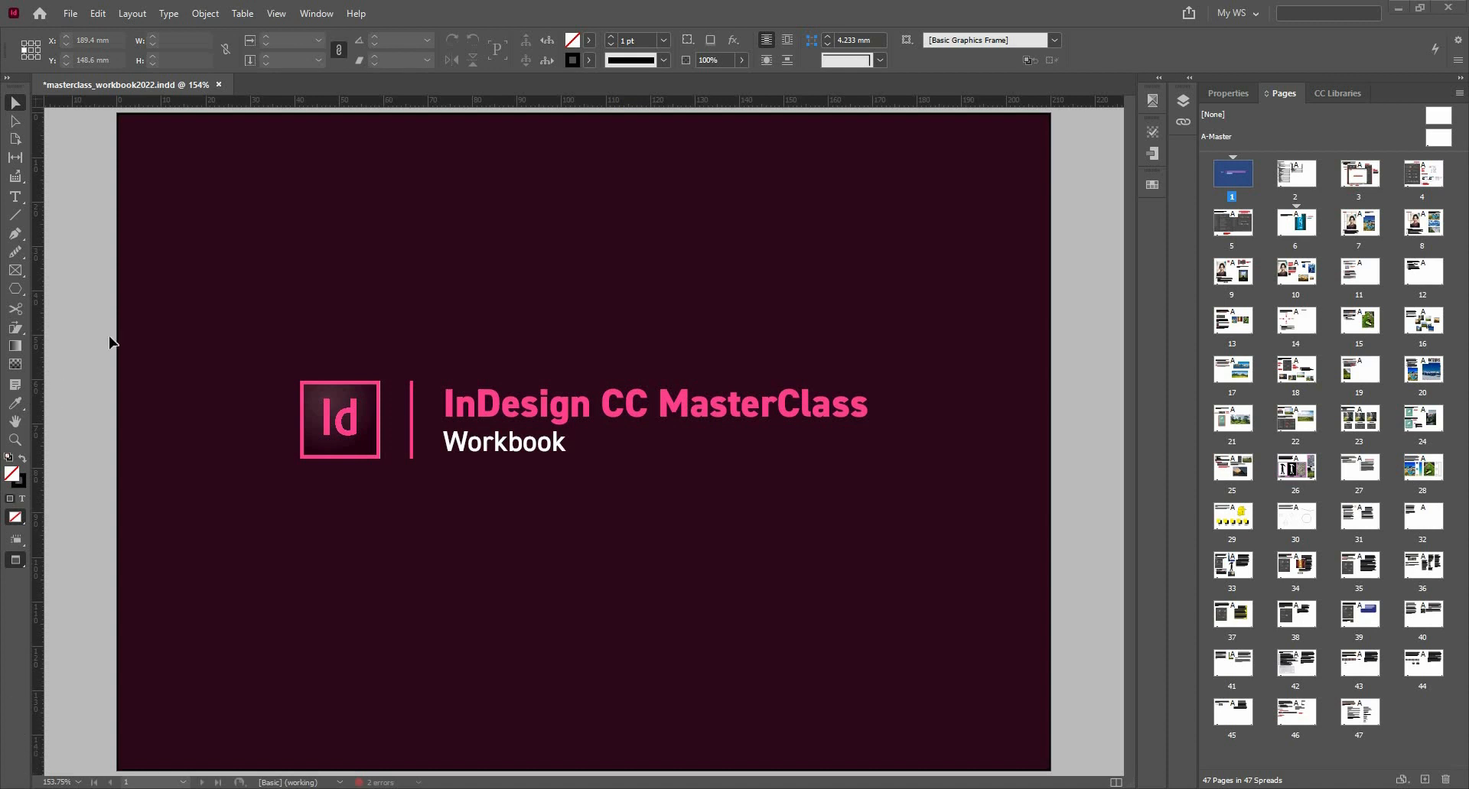
Step: Enable making a text anchor in the source paragraph in the table of contents settings and apply them
{"action": "left_click", "coordinate": [189, 14]}
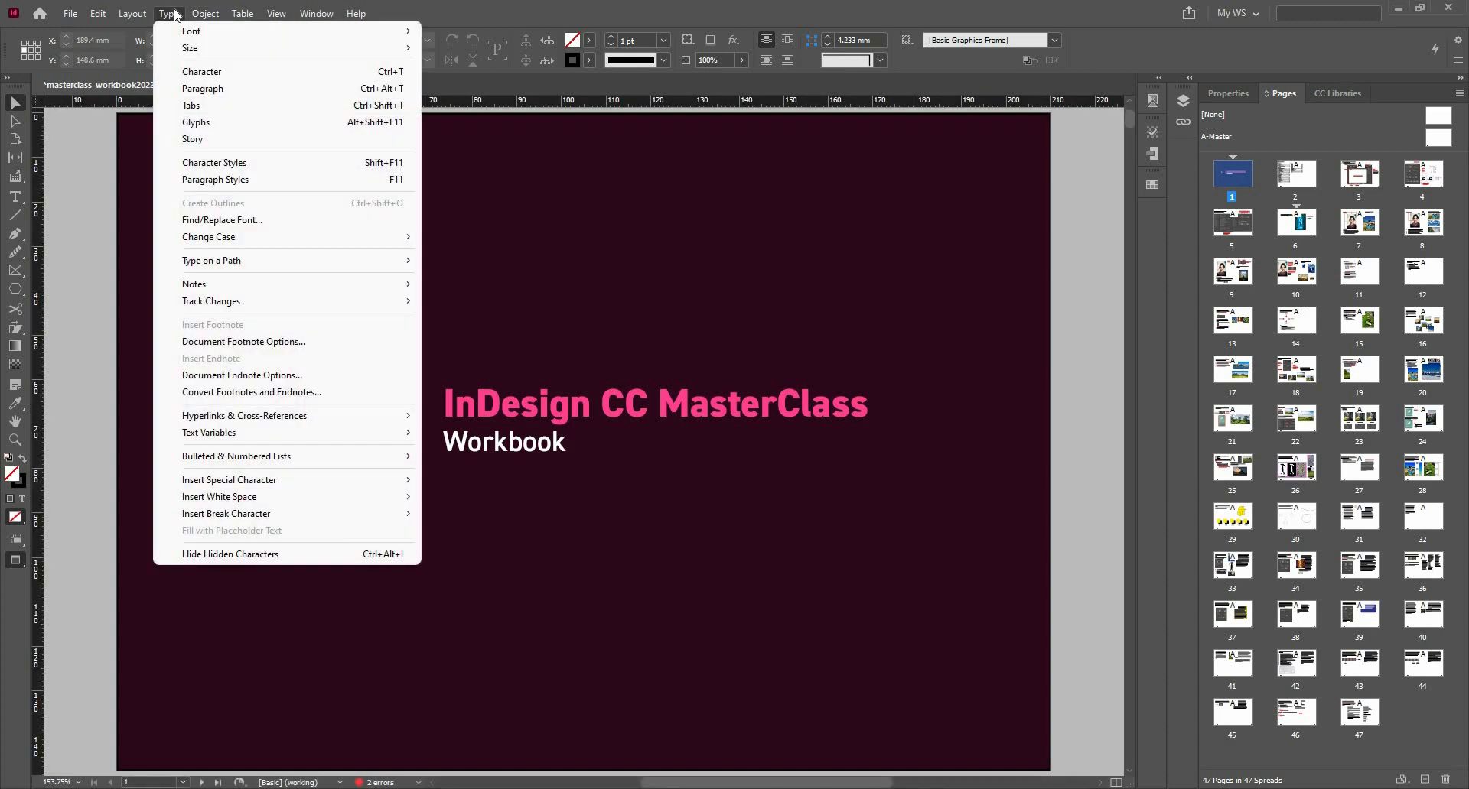
{"action": "mouse_move", "coordinate": [134, 13]}
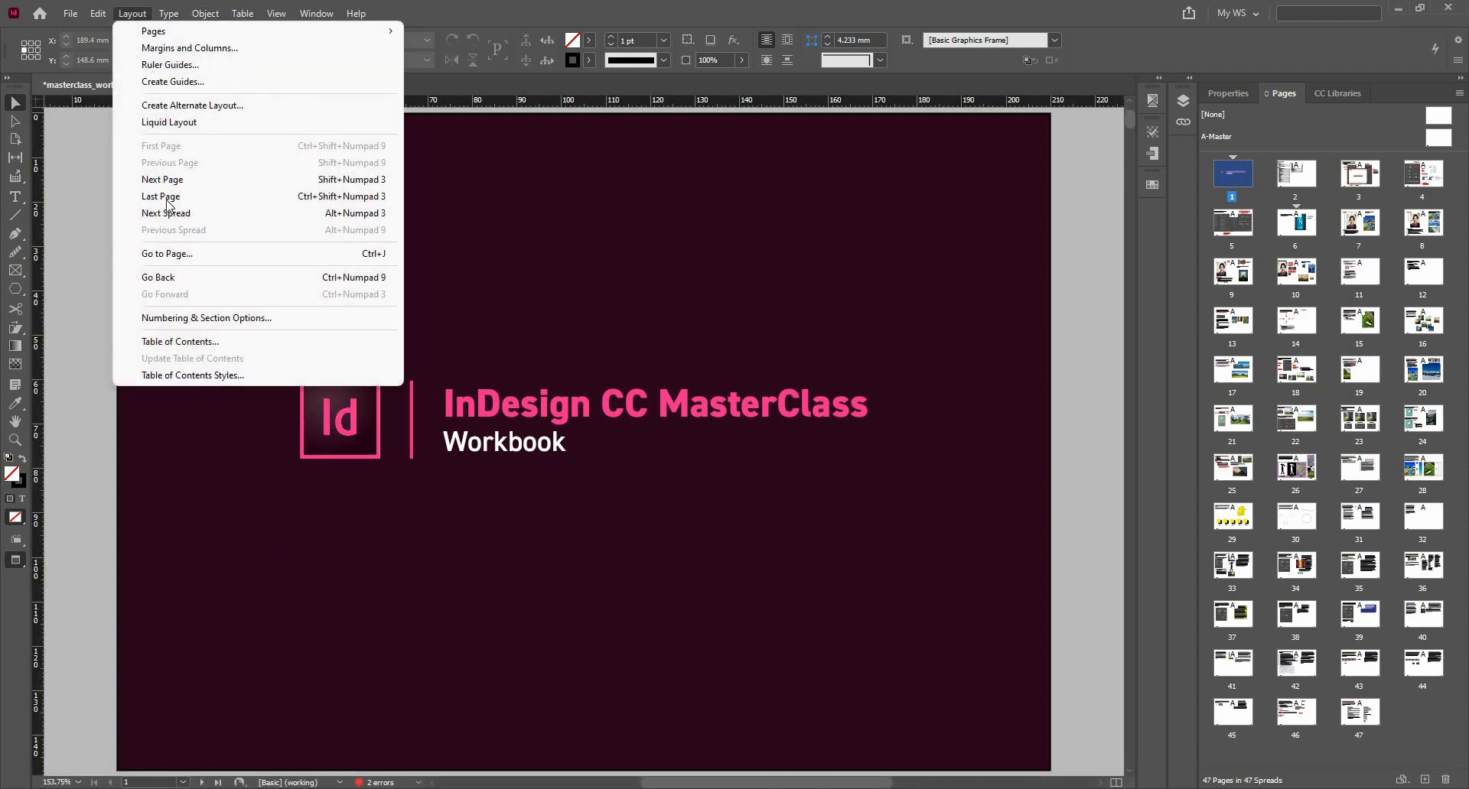
{"action": "left_click", "coordinate": [184, 342]}
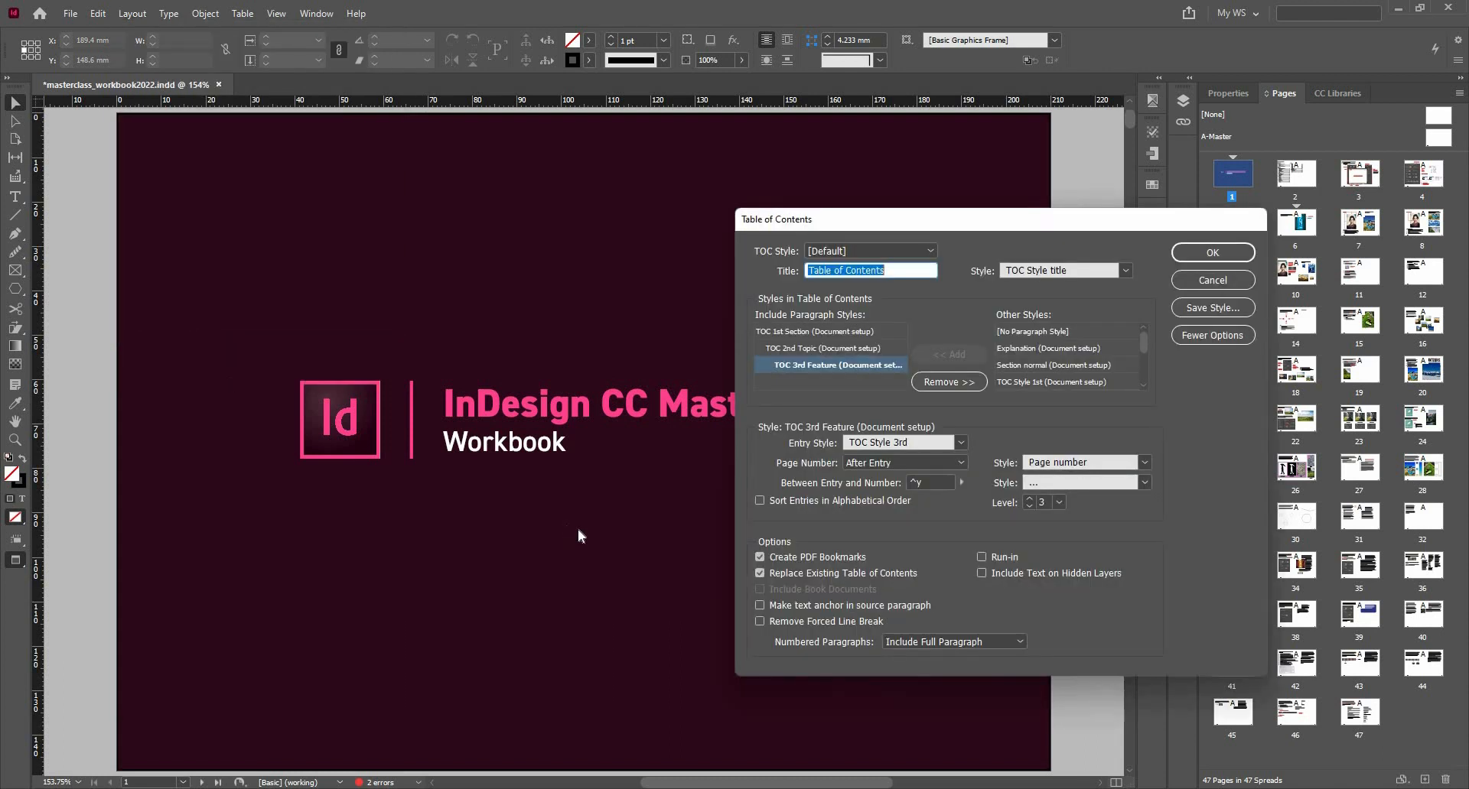
{"action": "left_click", "coordinate": [823, 608]}
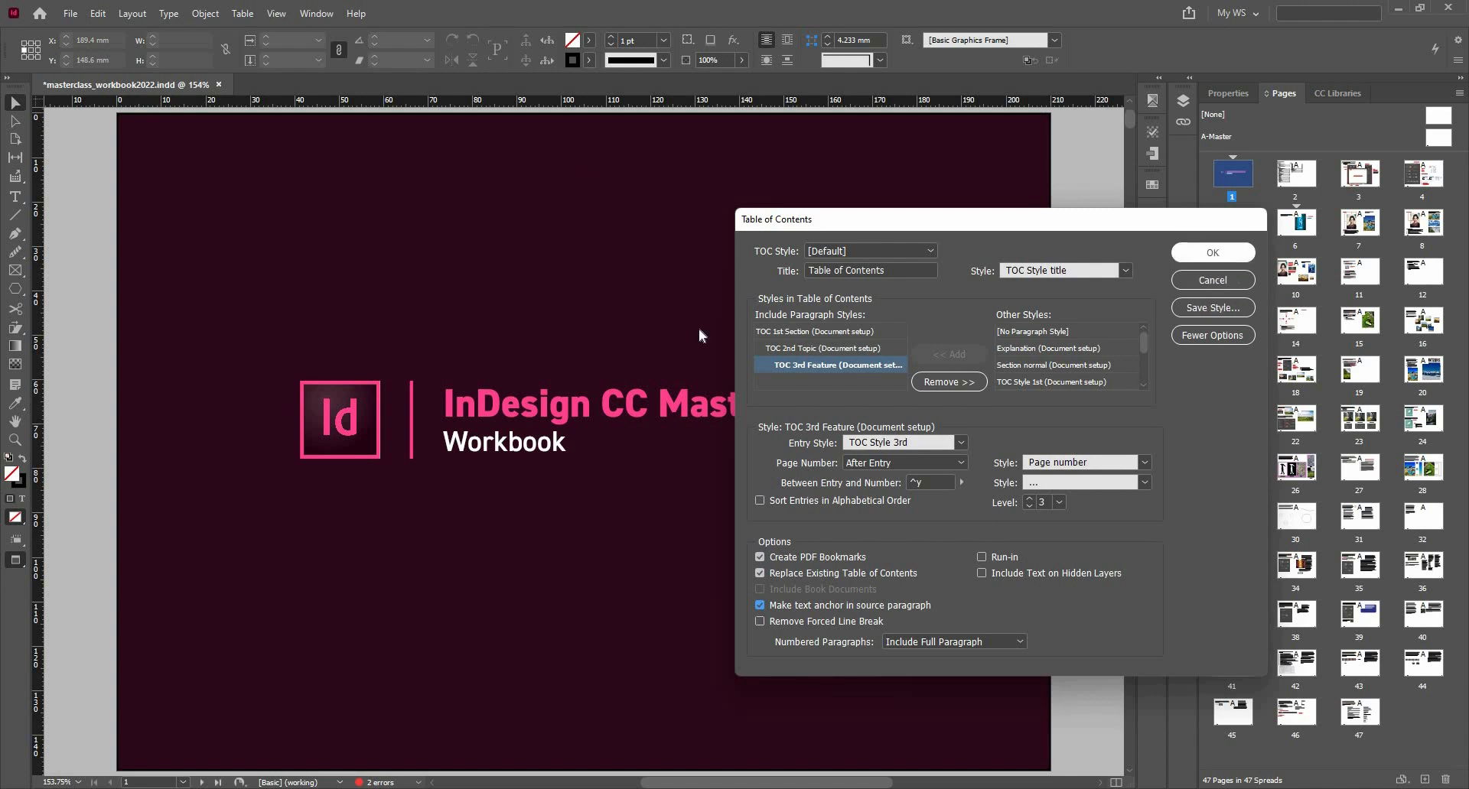
{"action": "key", "text": "Return"}
{"action": "left_click", "coordinate": [1050, 472]}
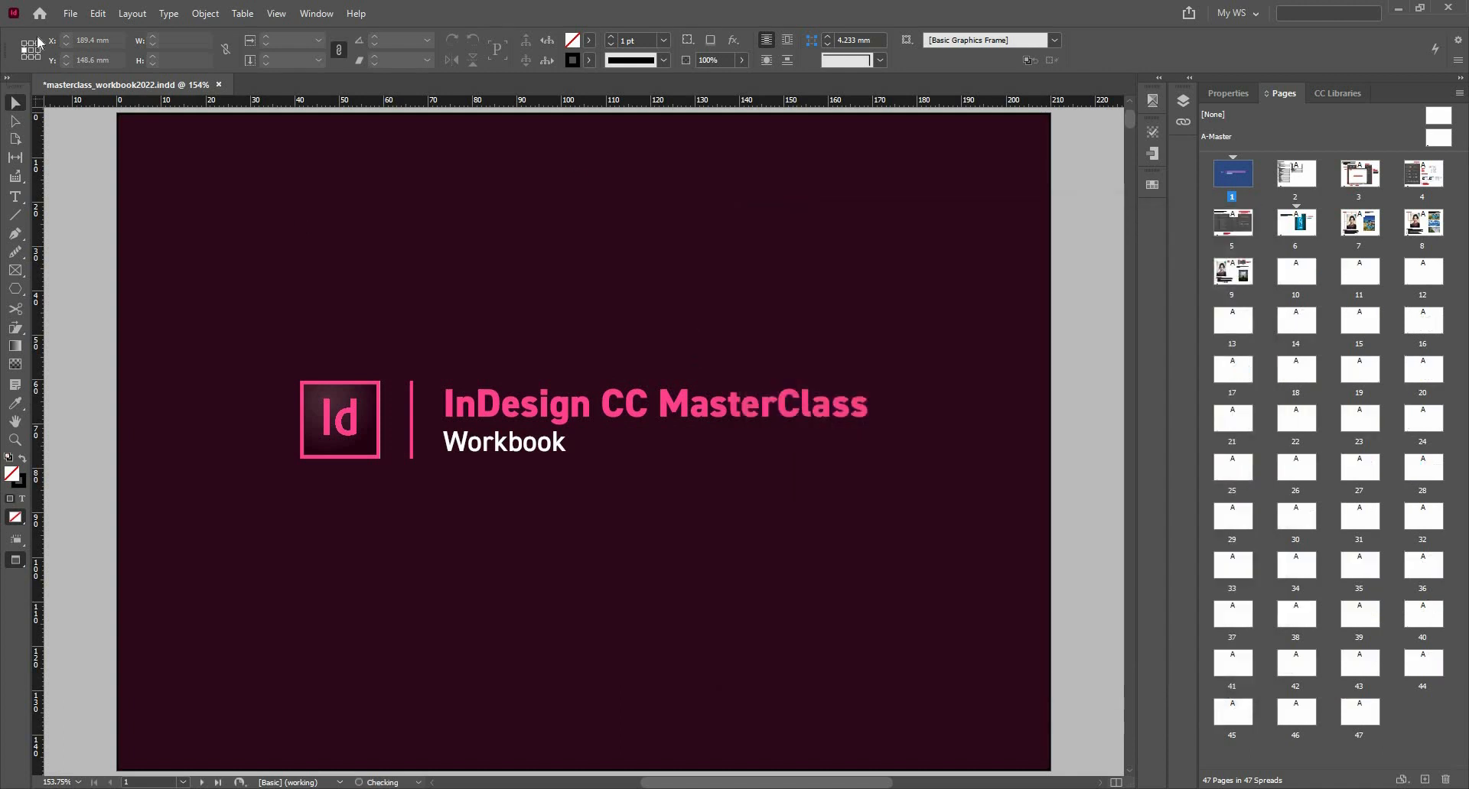
Step: Start exporting the workbook to the Desktop as masterclass_workbook2022 in EPUB (Fixed Layout) format
{"action": "left_click", "coordinate": [69, 13]}
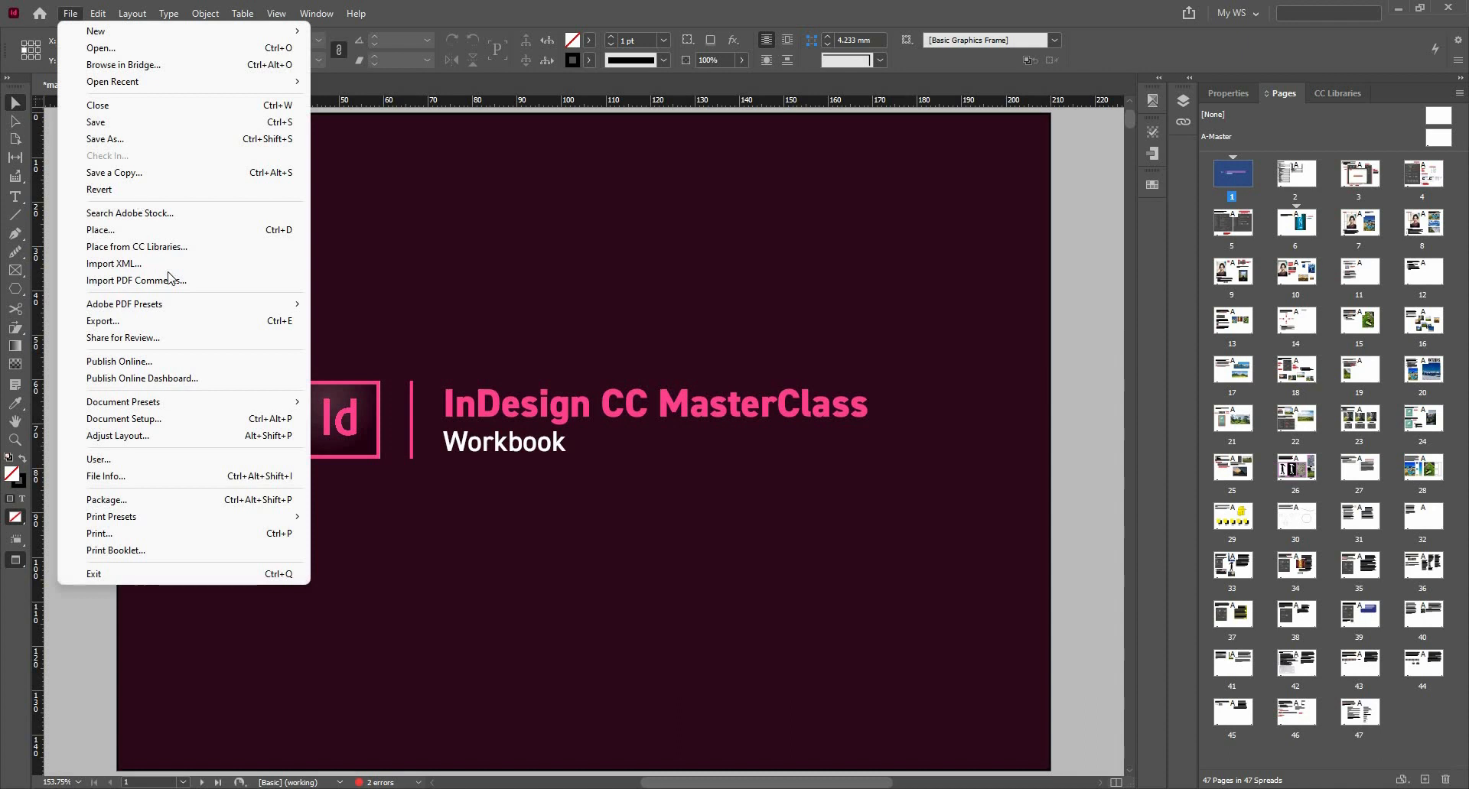
{"action": "left_click", "coordinate": [259, 324]}
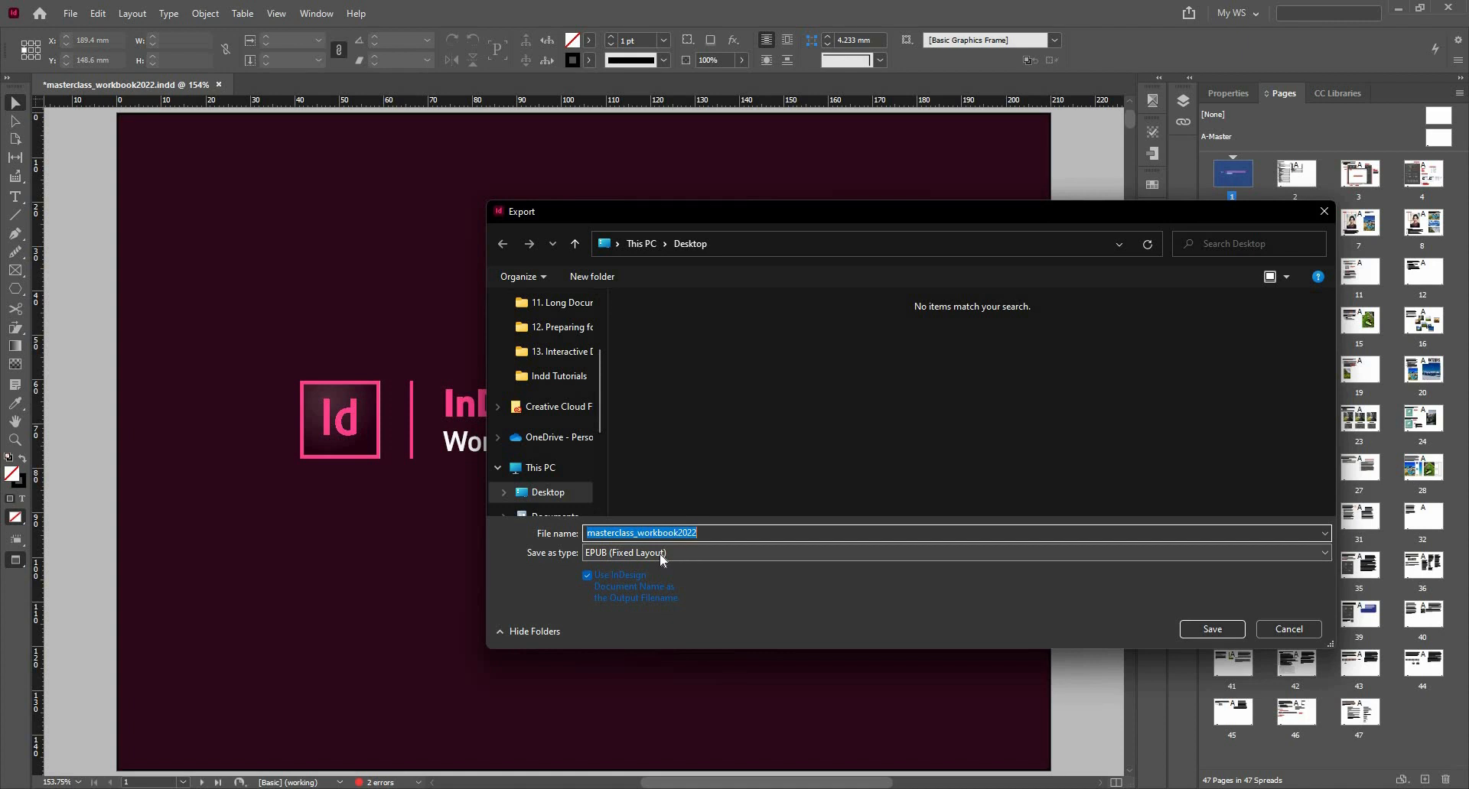
{"action": "left_click", "coordinate": [663, 560]}
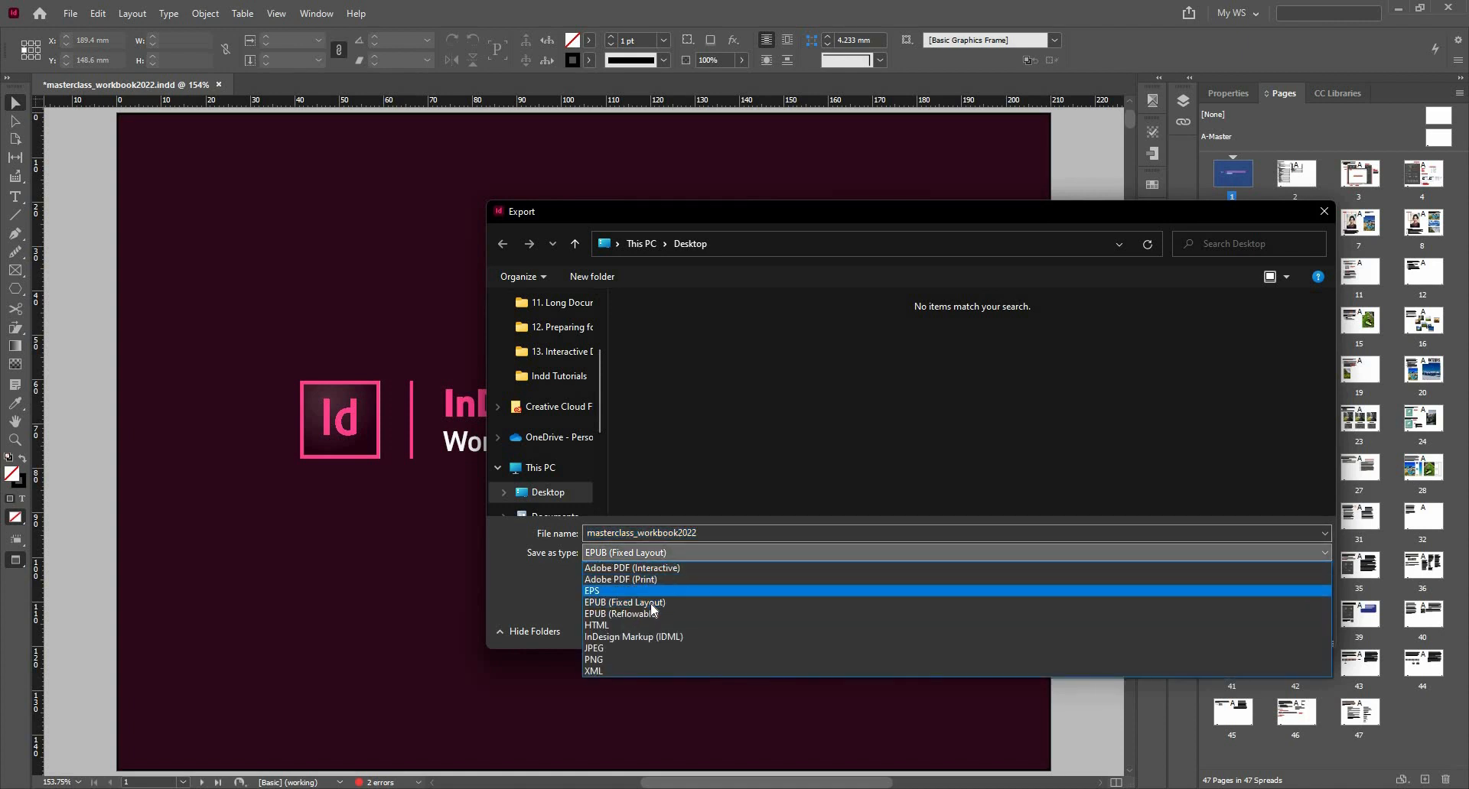
{"action": "left_click", "coordinate": [679, 596]}
{"action": "left_click", "coordinate": [680, 554]}
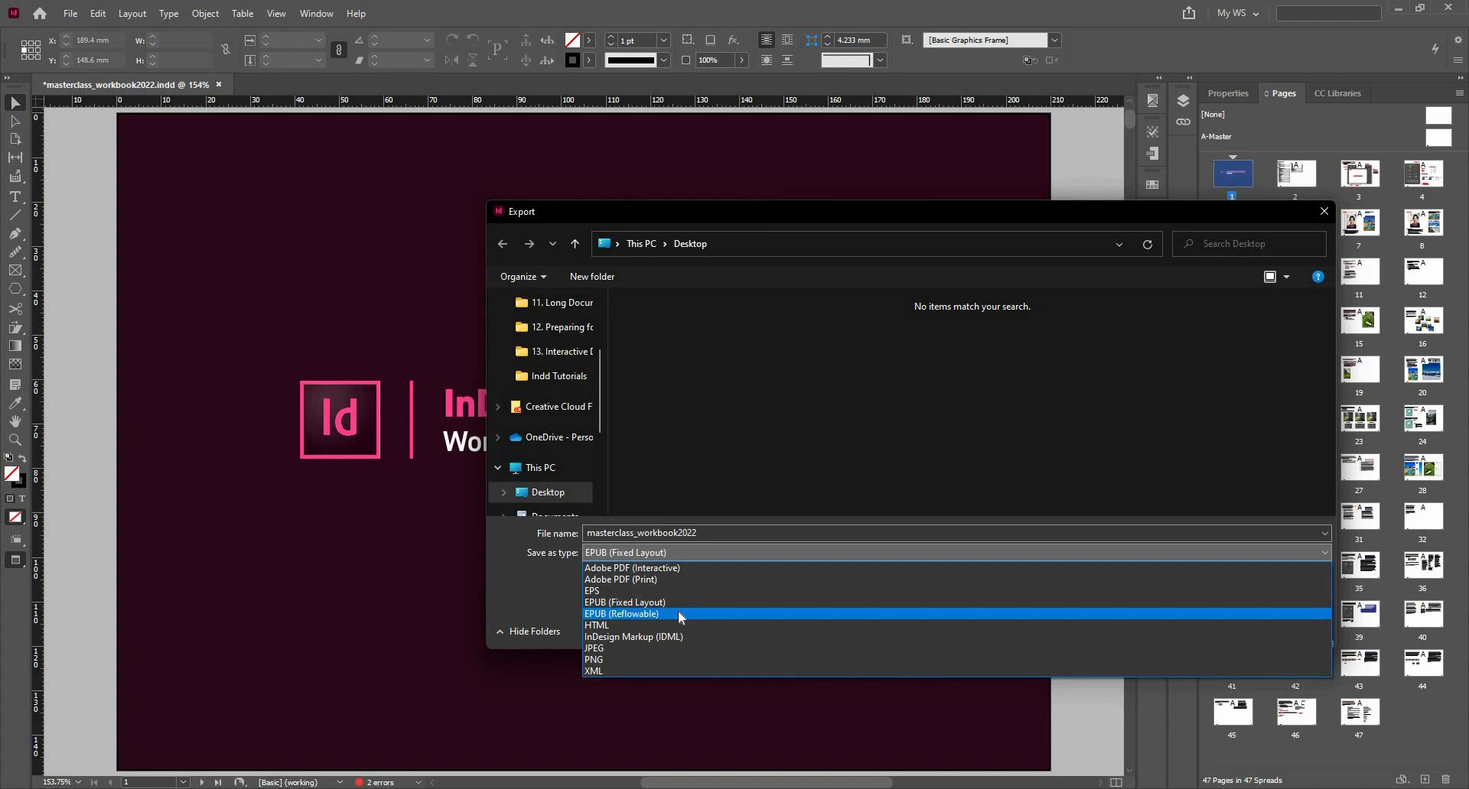
{"action": "left_click", "coordinate": [681, 604]}
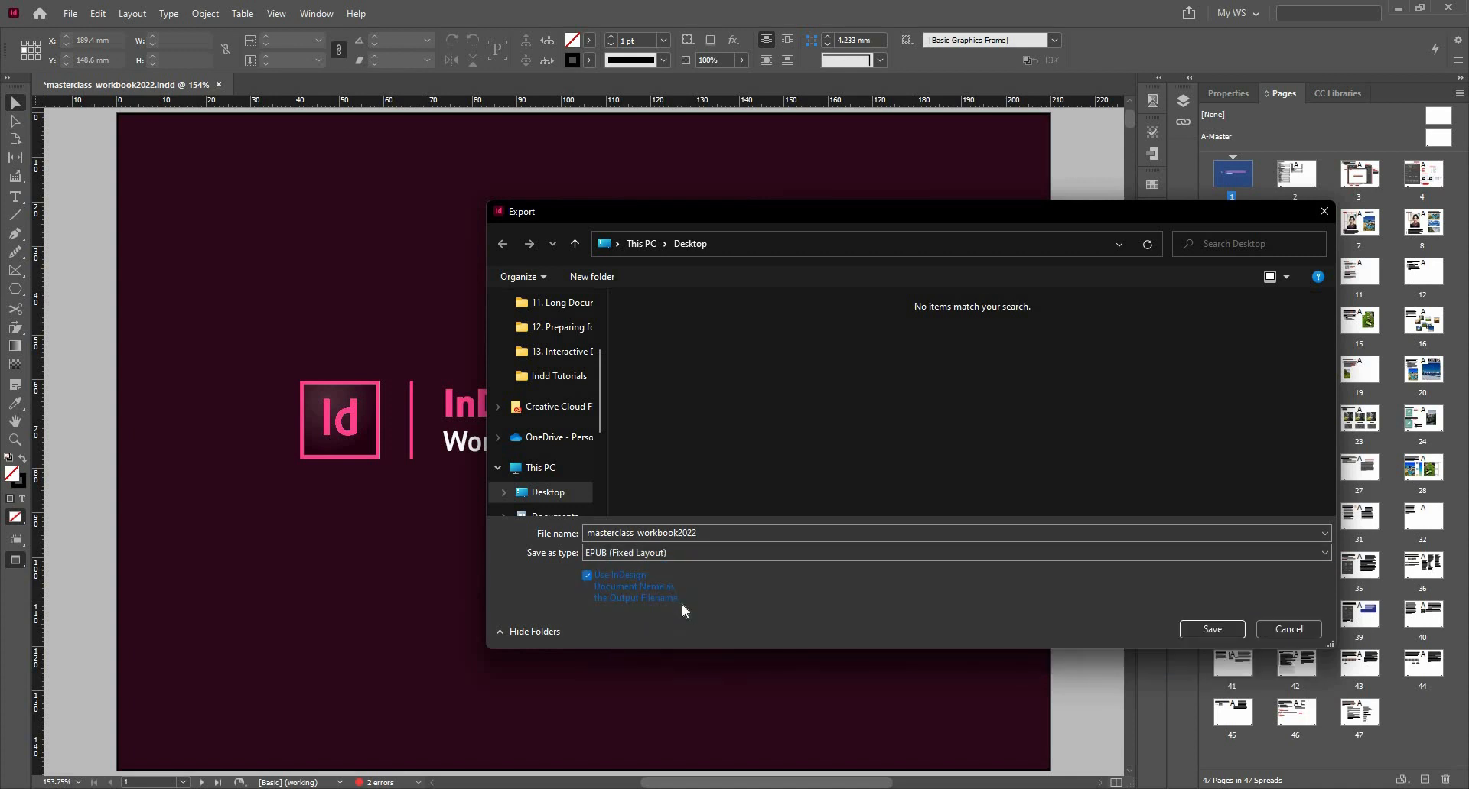
{"action": "left_click", "coordinate": [1187, 631]}
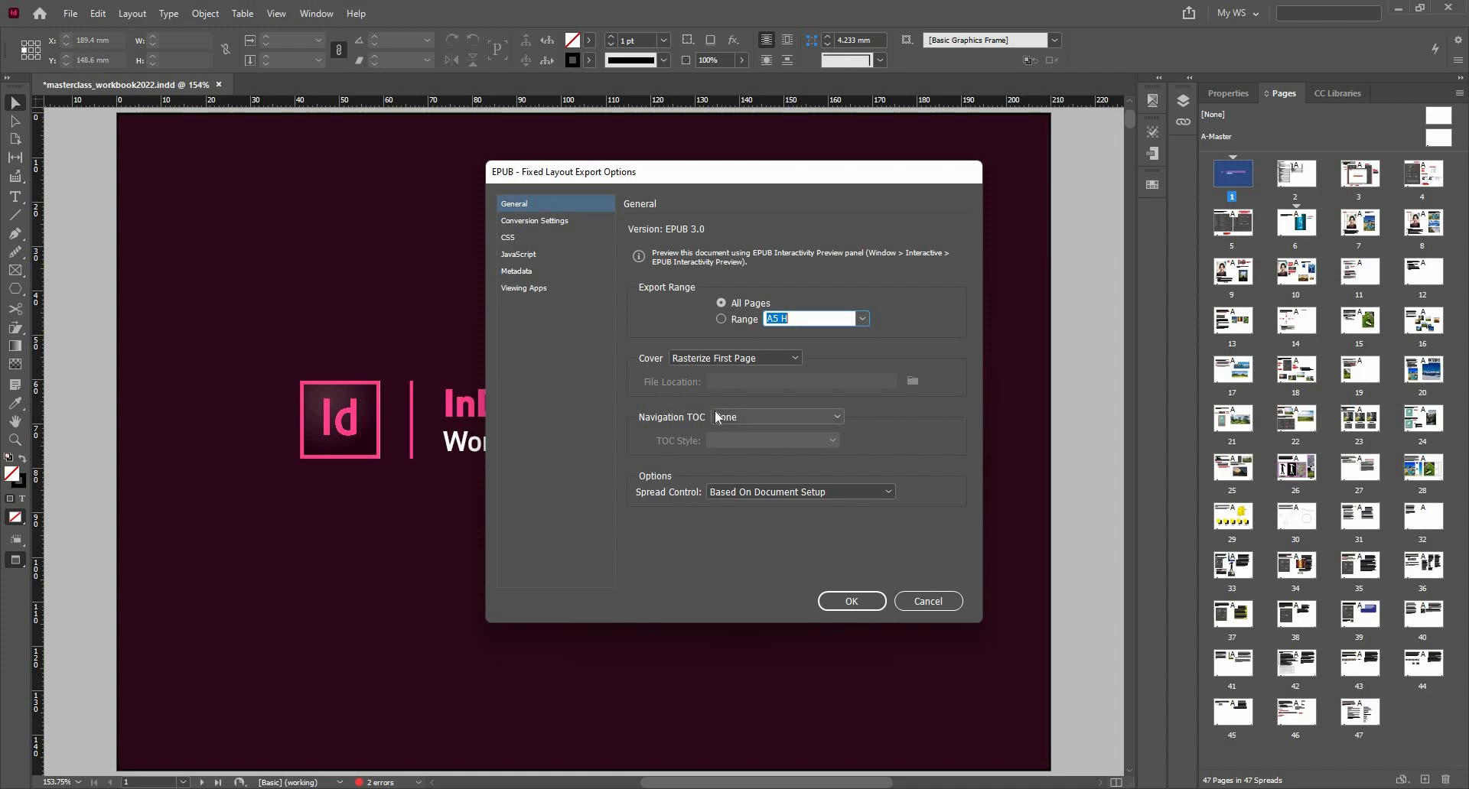
Step: Set the navigation TOC to Multi Level (TOC Style) and run the fixed-layout EPUB export
{"action": "left_click", "coordinate": [805, 418]}
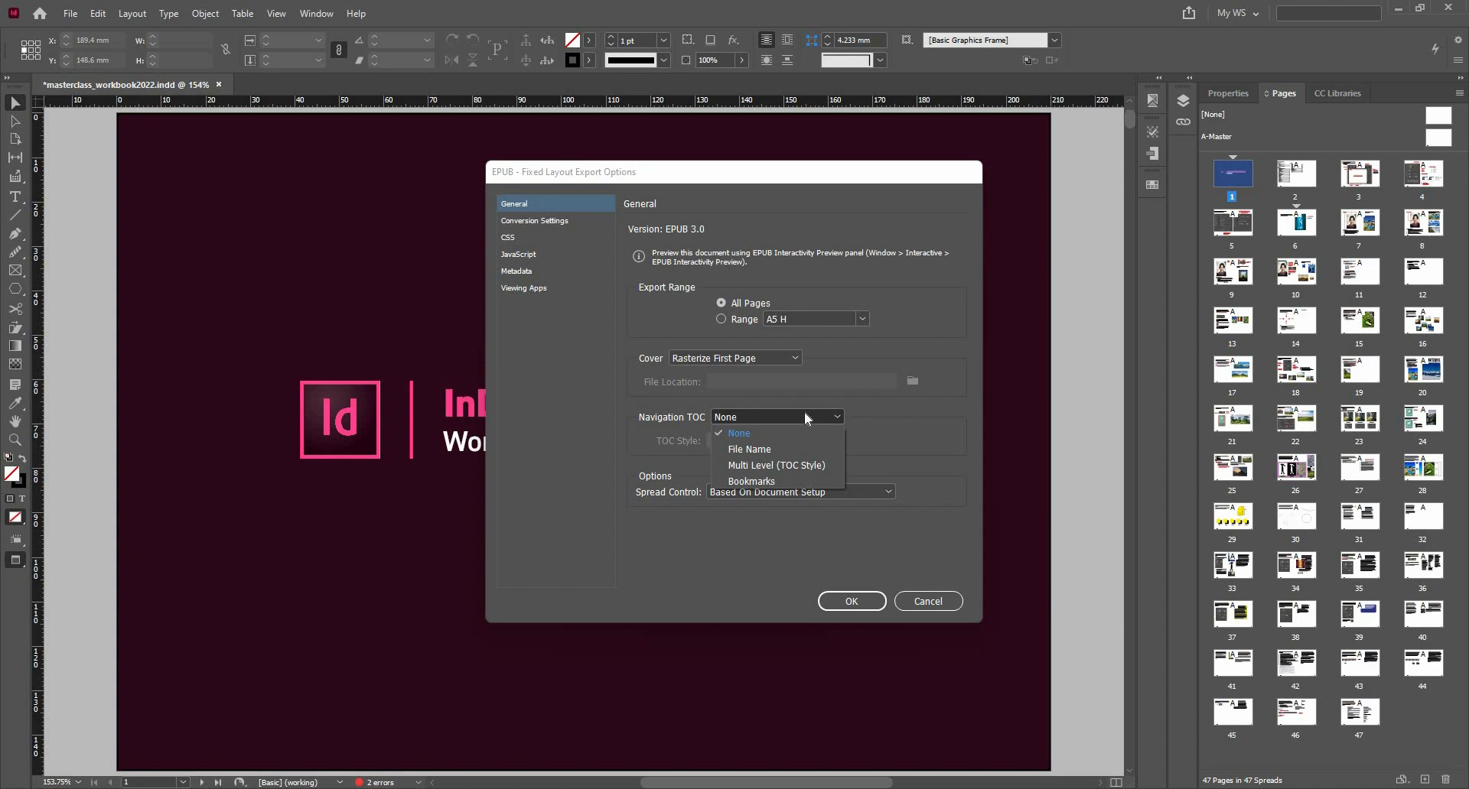
{"action": "left_click", "coordinate": [804, 472]}
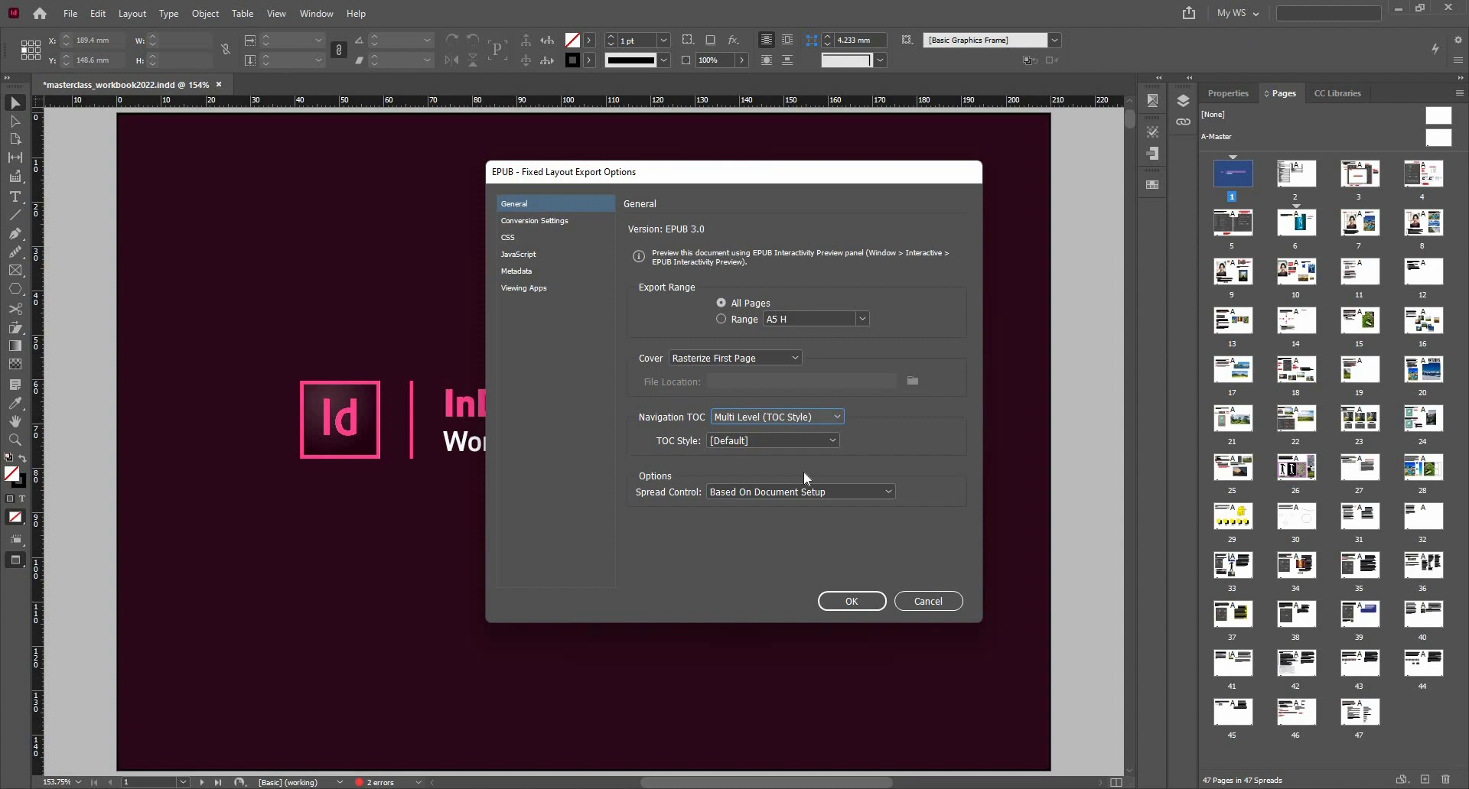
{"action": "left_click", "coordinate": [828, 602]}
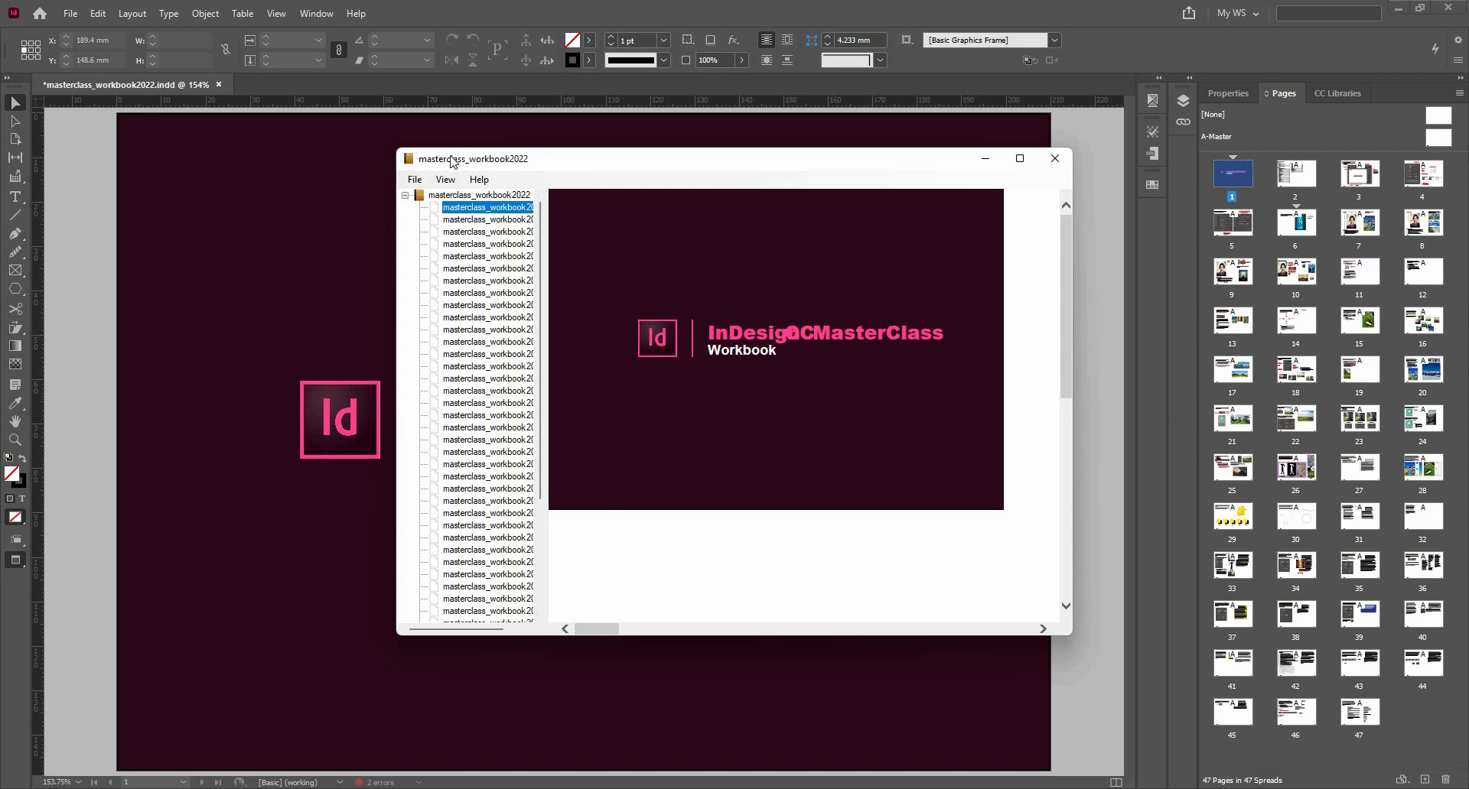
Step: Maximize the exported EPUB in the viewer, check its cover, table of contents and first pages, and close it
{"action": "left_click", "coordinate": [1018, 160]}
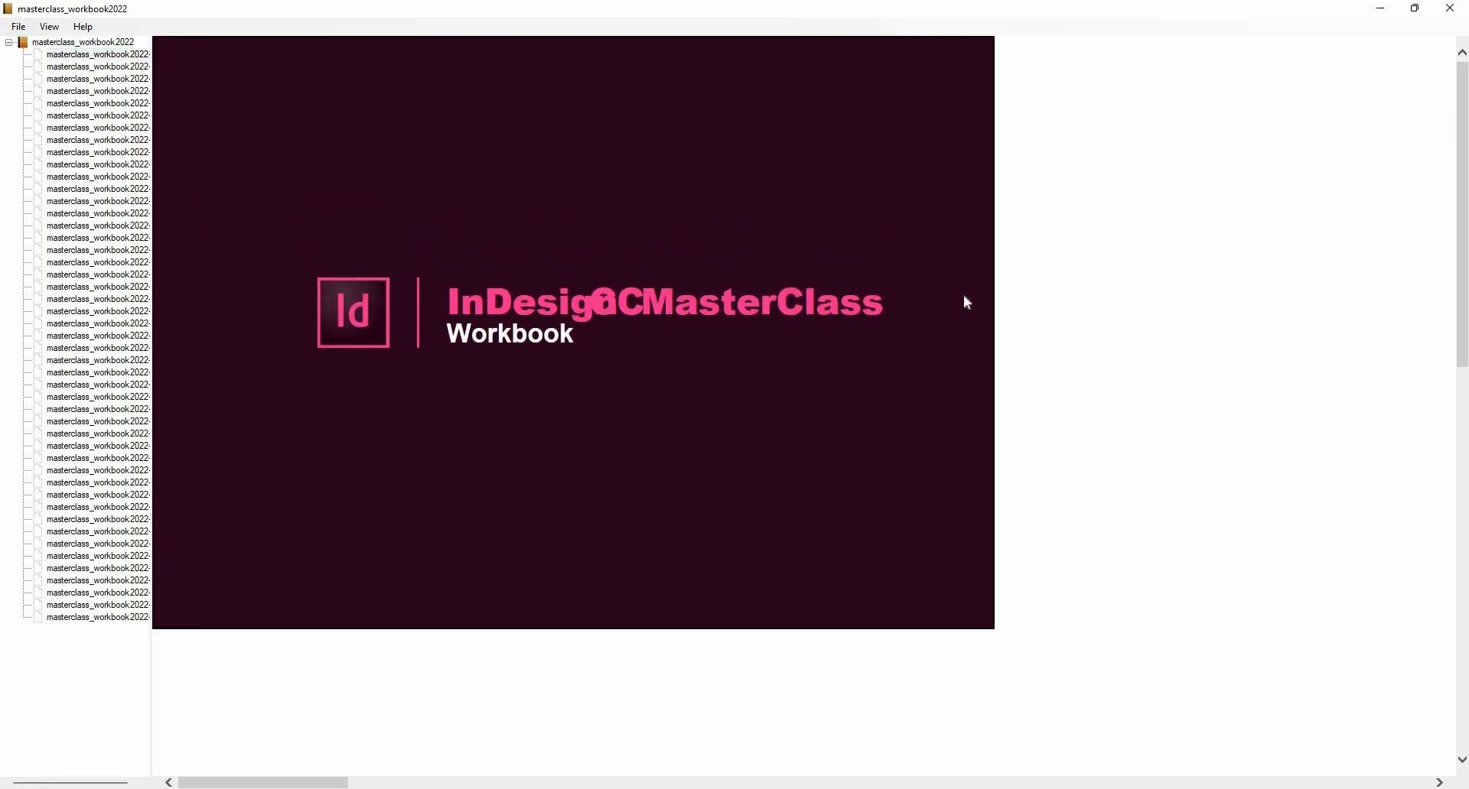
{"action": "left_click", "coordinate": [65, 67]}
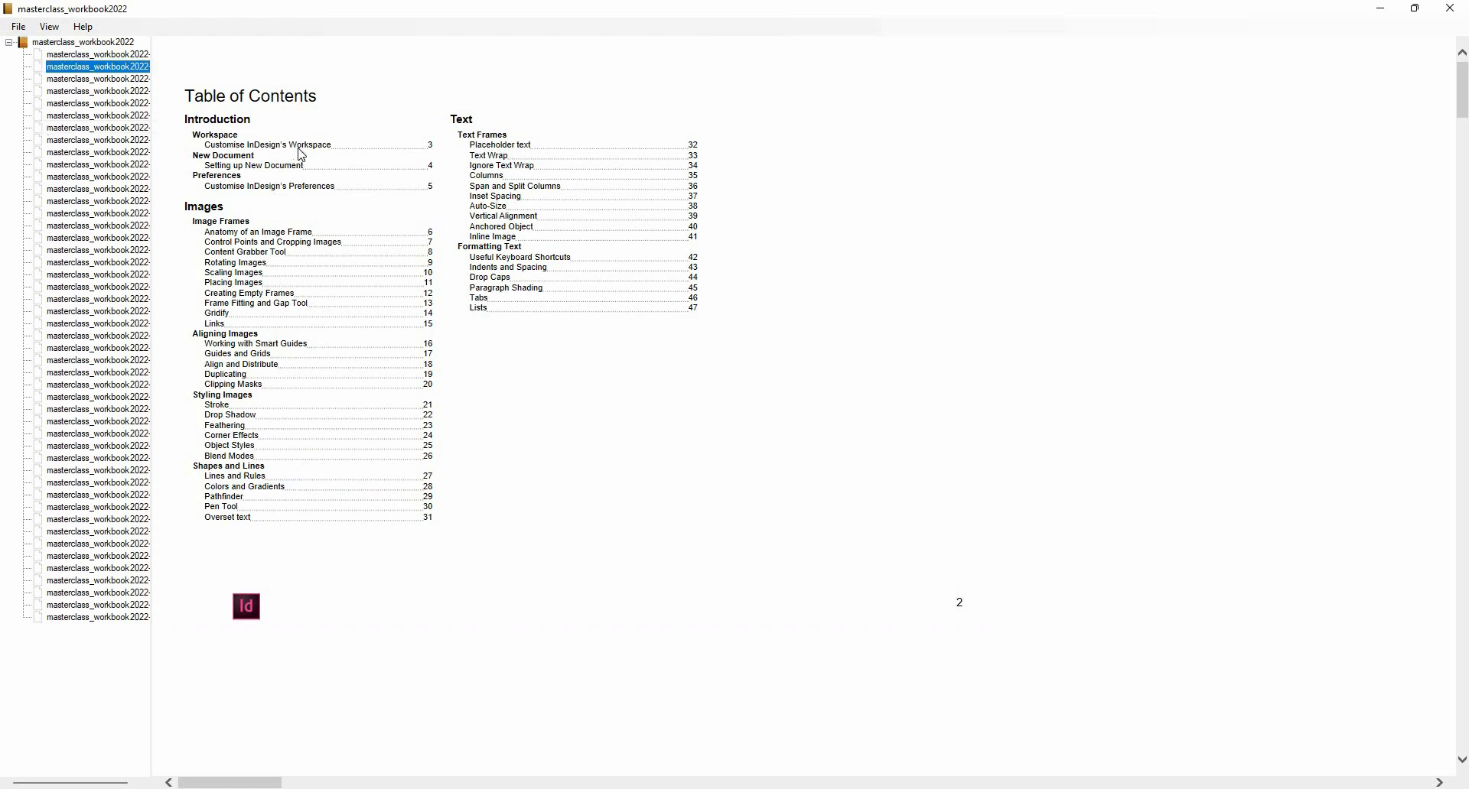
{"action": "key", "text": "Down"}
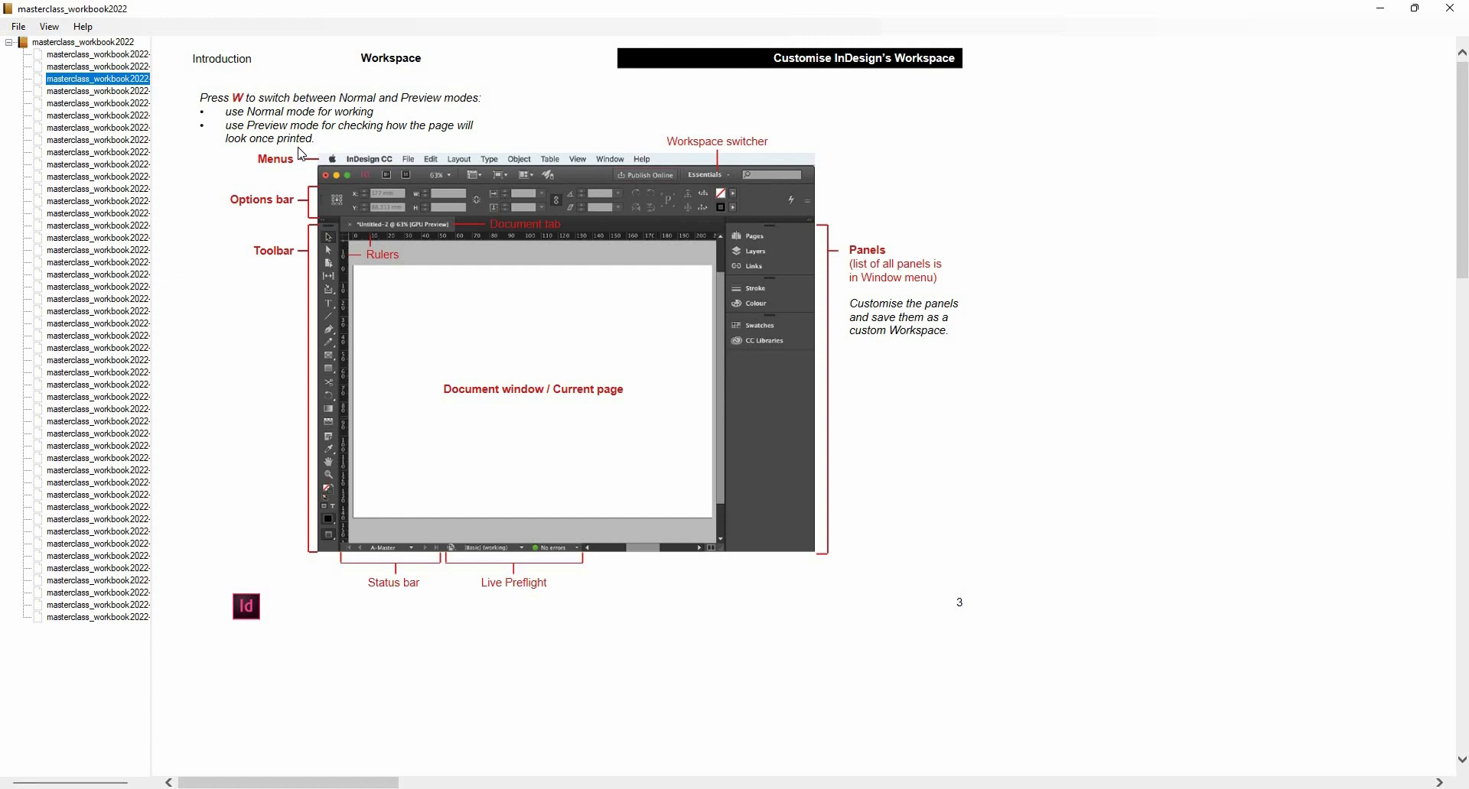
{"action": "key", "text": "Up"}
{"action": "key", "text": "Down"}
{"action": "key", "text": "Down"}
{"action": "key", "text": "Down"}
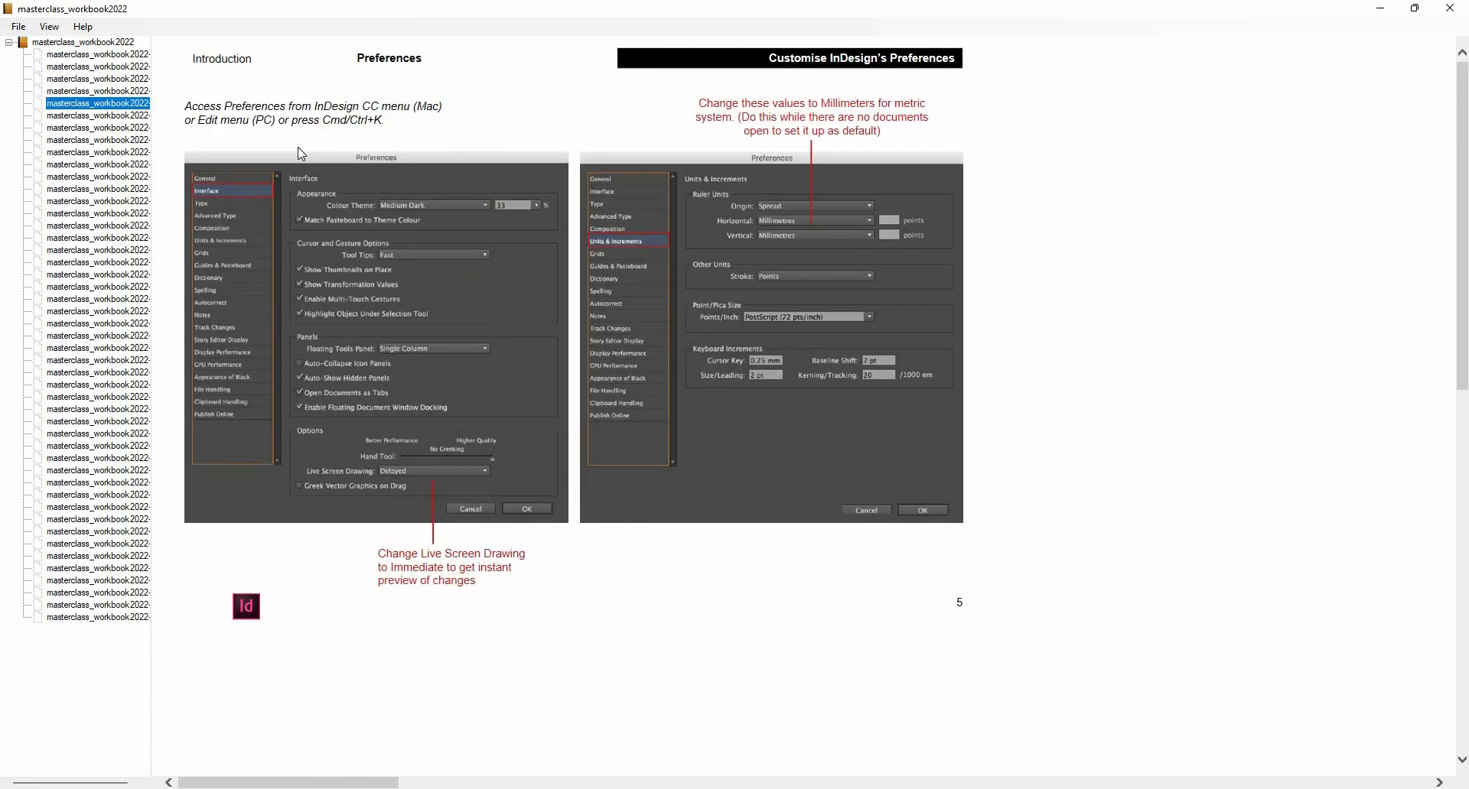
{"action": "key", "text": "Up"}
{"action": "key", "text": "Up"}
{"action": "key", "text": "Up"}
{"action": "key", "text": "Up"}
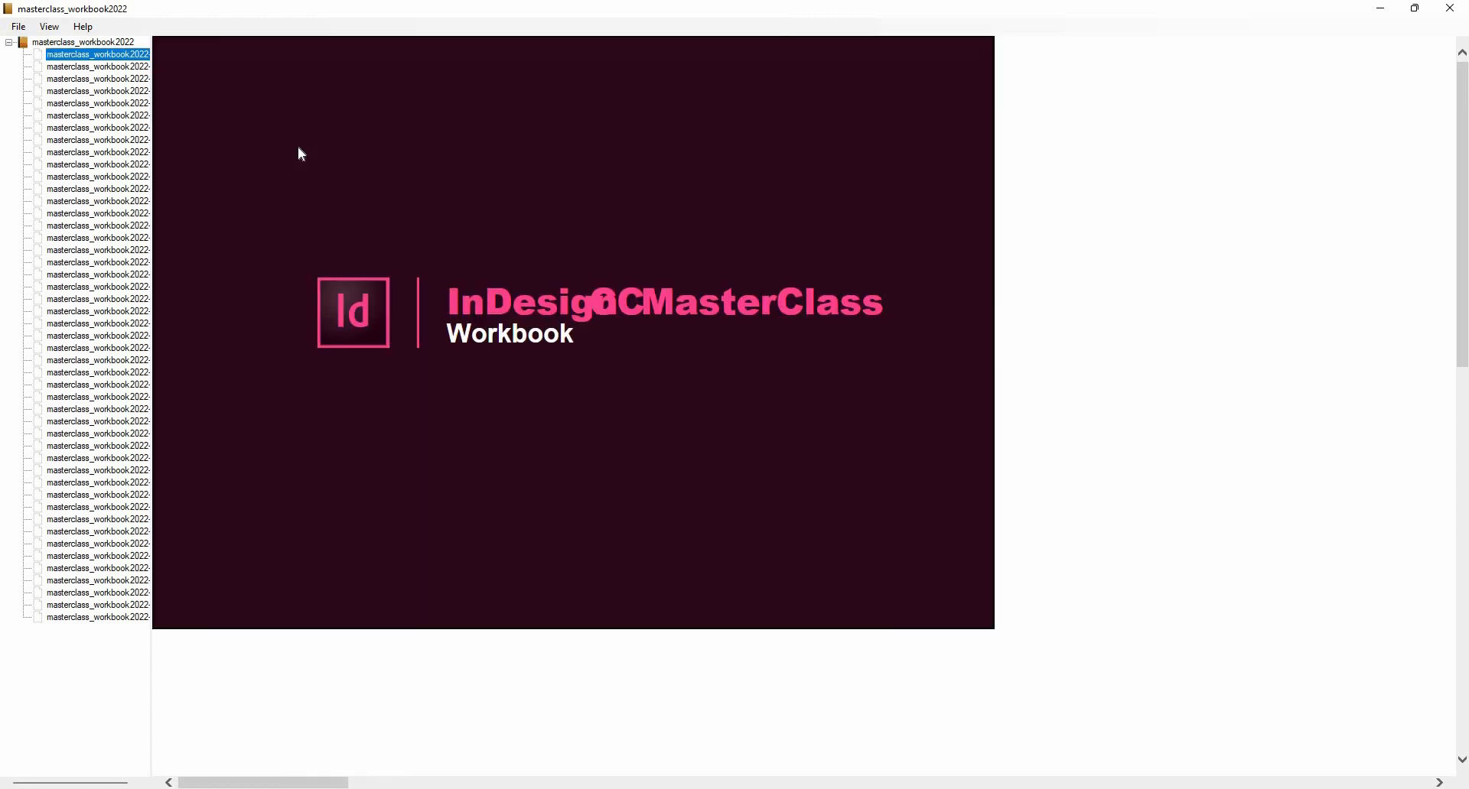
{"action": "key", "text": "Down"}
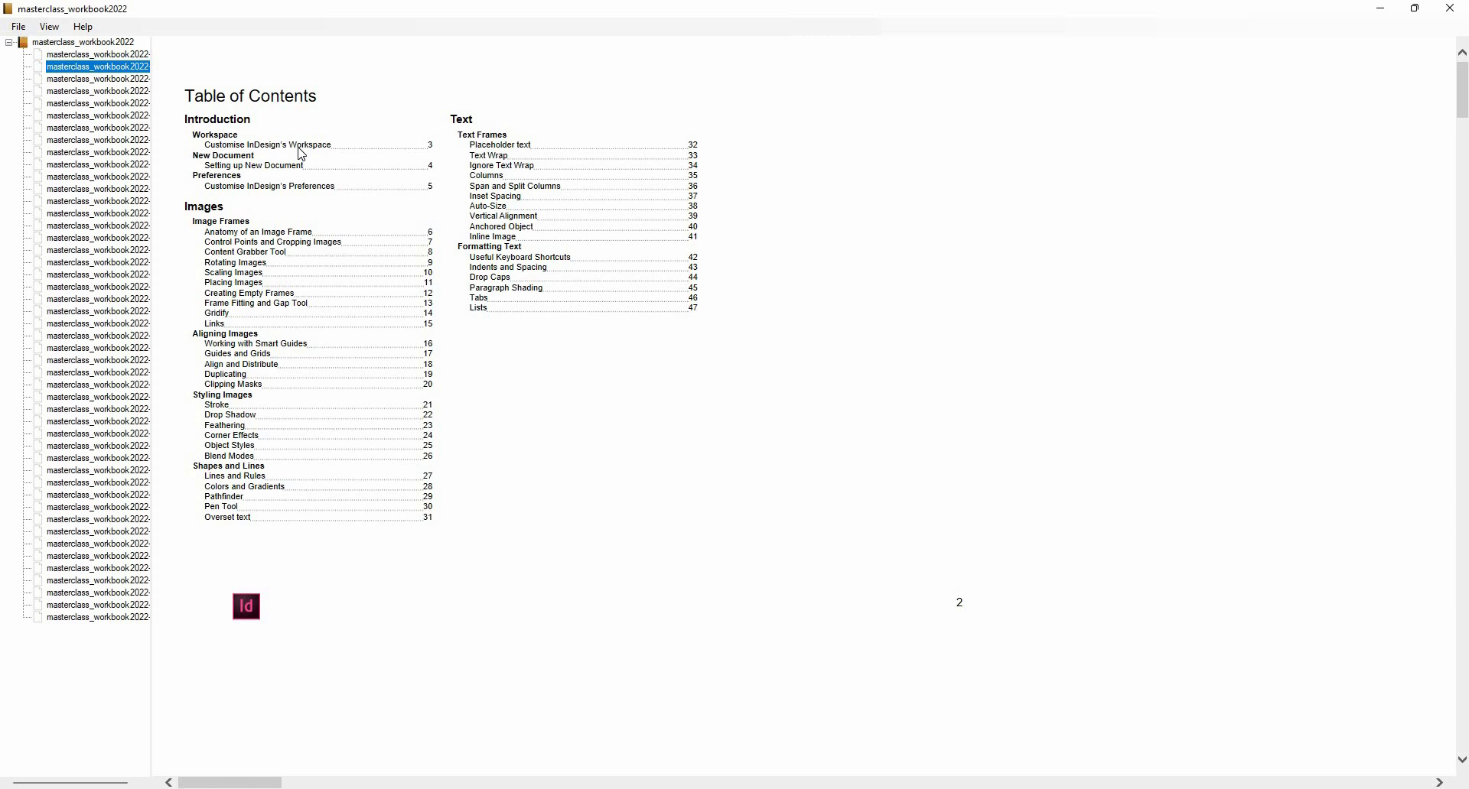
{"action": "left_click", "coordinate": [1465, 21]}
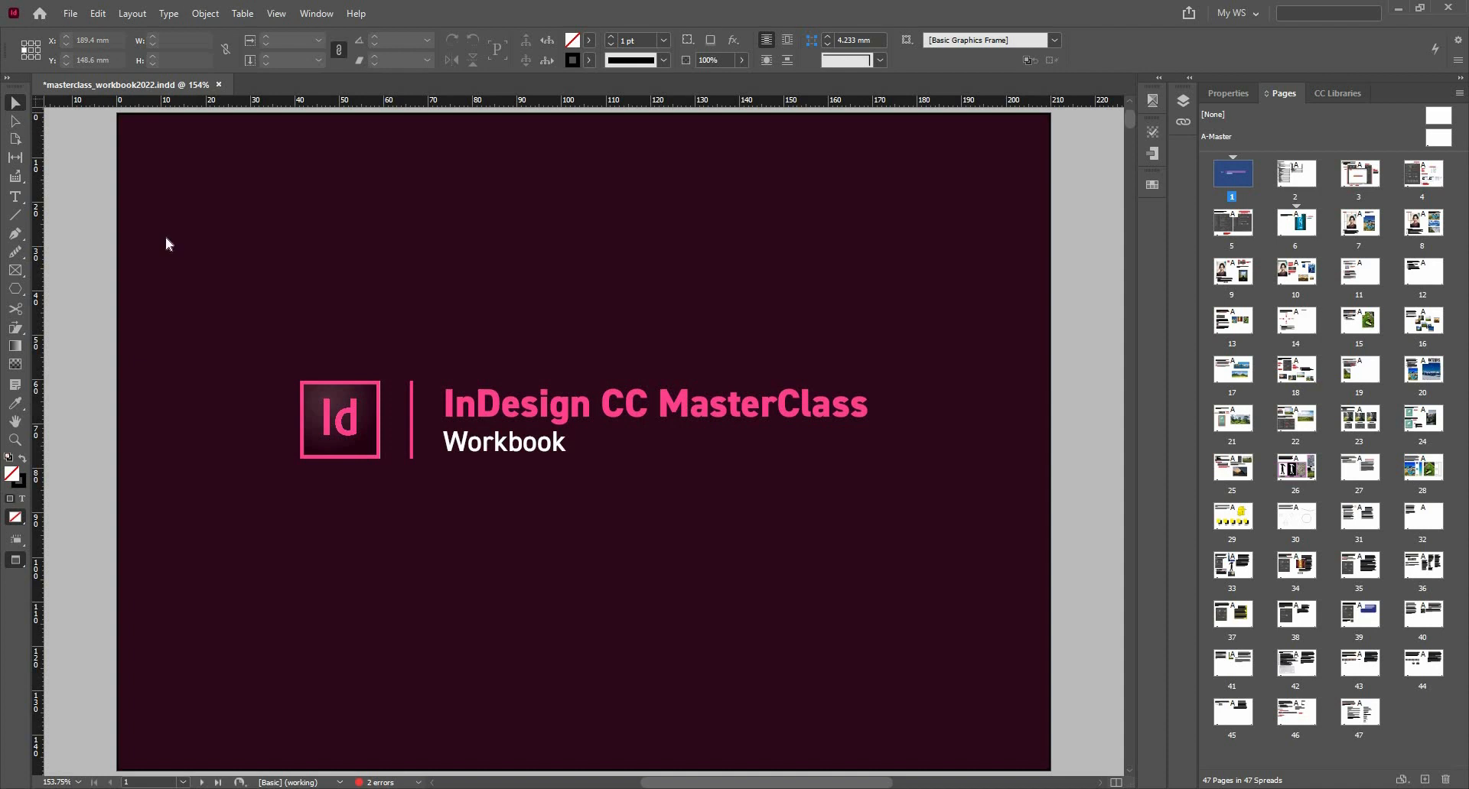
Step: Start exporting the workbook as EPUB (Reflowable), replacing the existing masterclass_workbook2022 file on the Desktop
{"action": "key", "text": "alt+f"}
{"action": "left_click", "coordinate": [250, 321]}
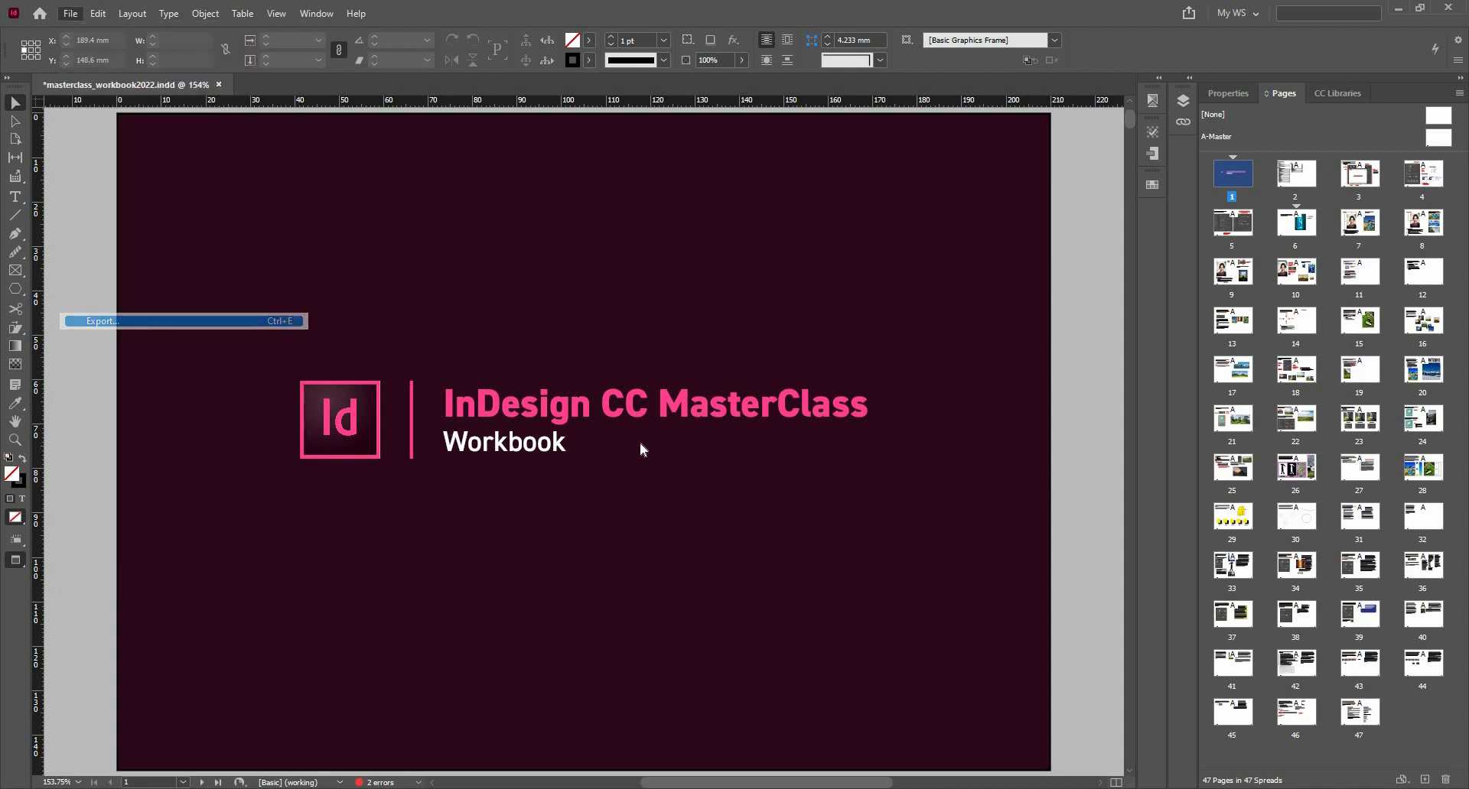
{"action": "left_click", "coordinate": [724, 549]}
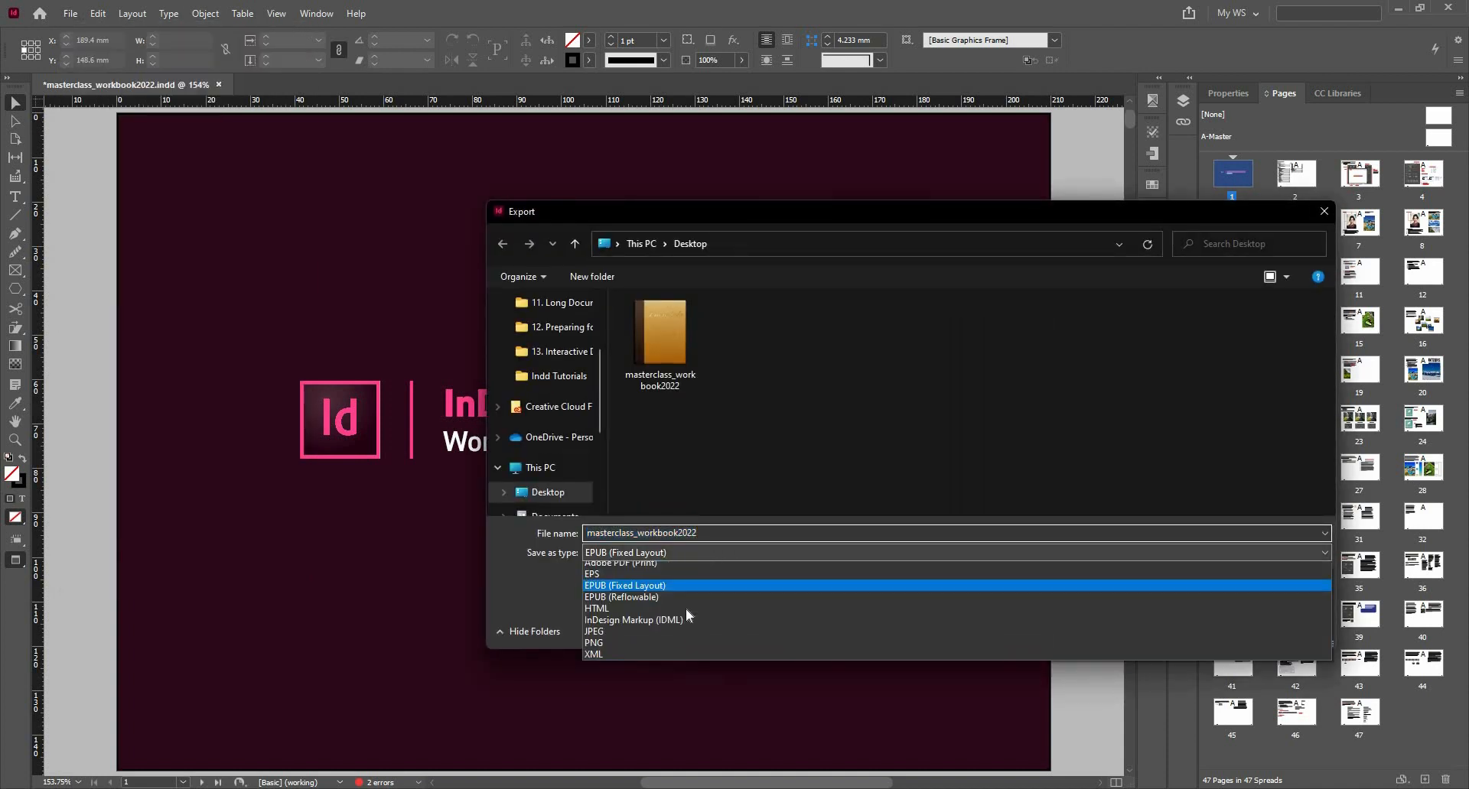
{"action": "left_click", "coordinate": [769, 615]}
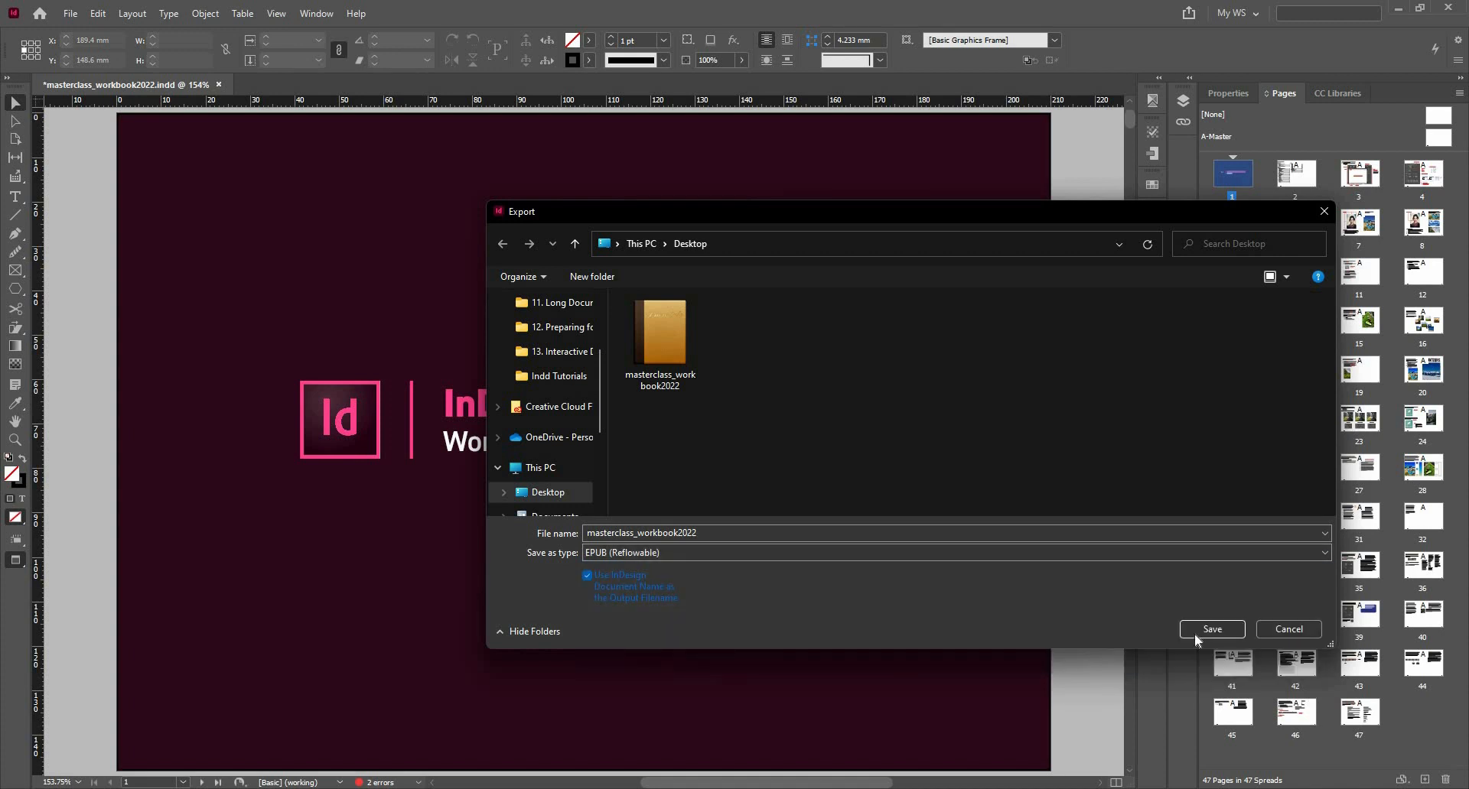
{"action": "left_click", "coordinate": [1194, 631]}
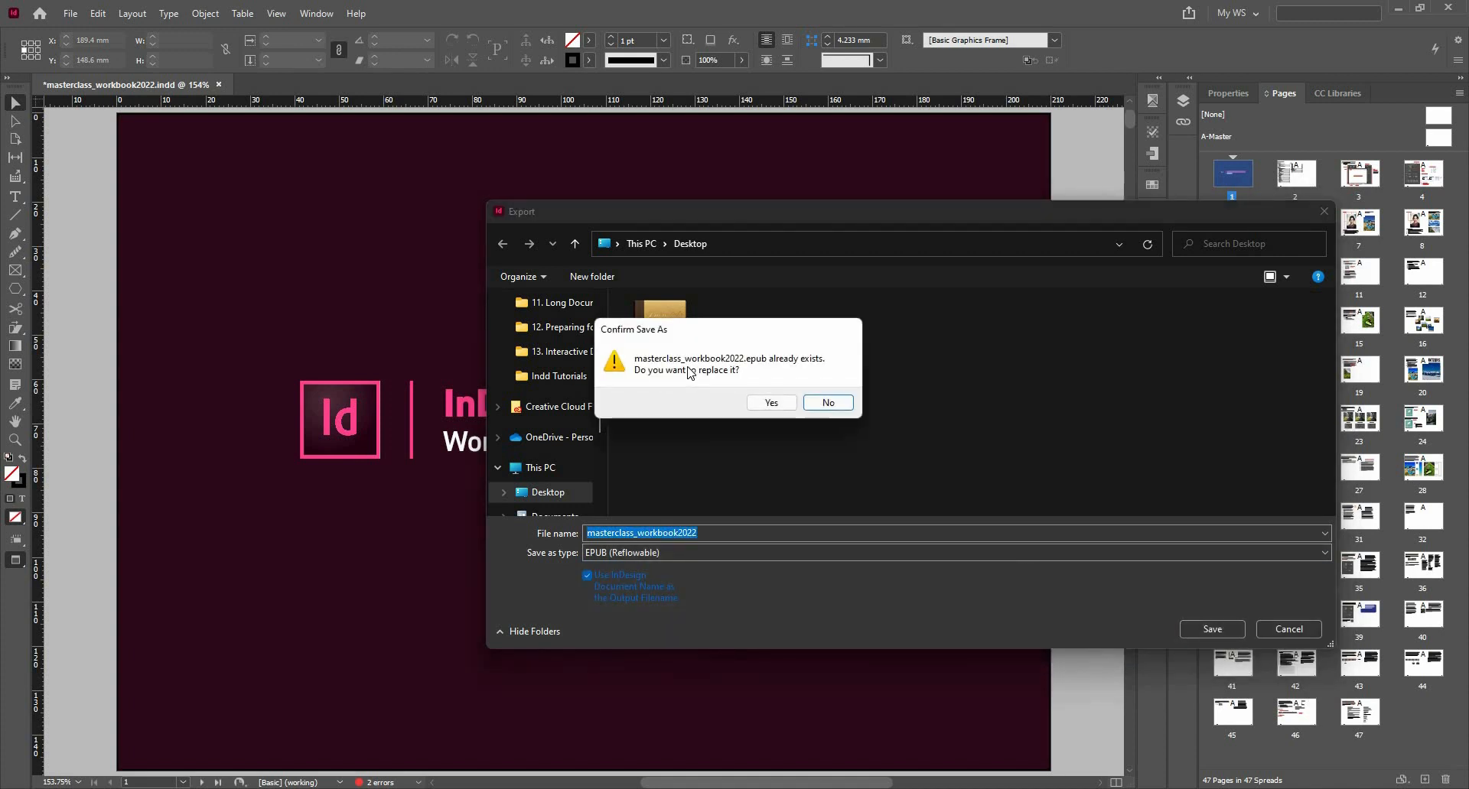
{"action": "left_click", "coordinate": [757, 404]}
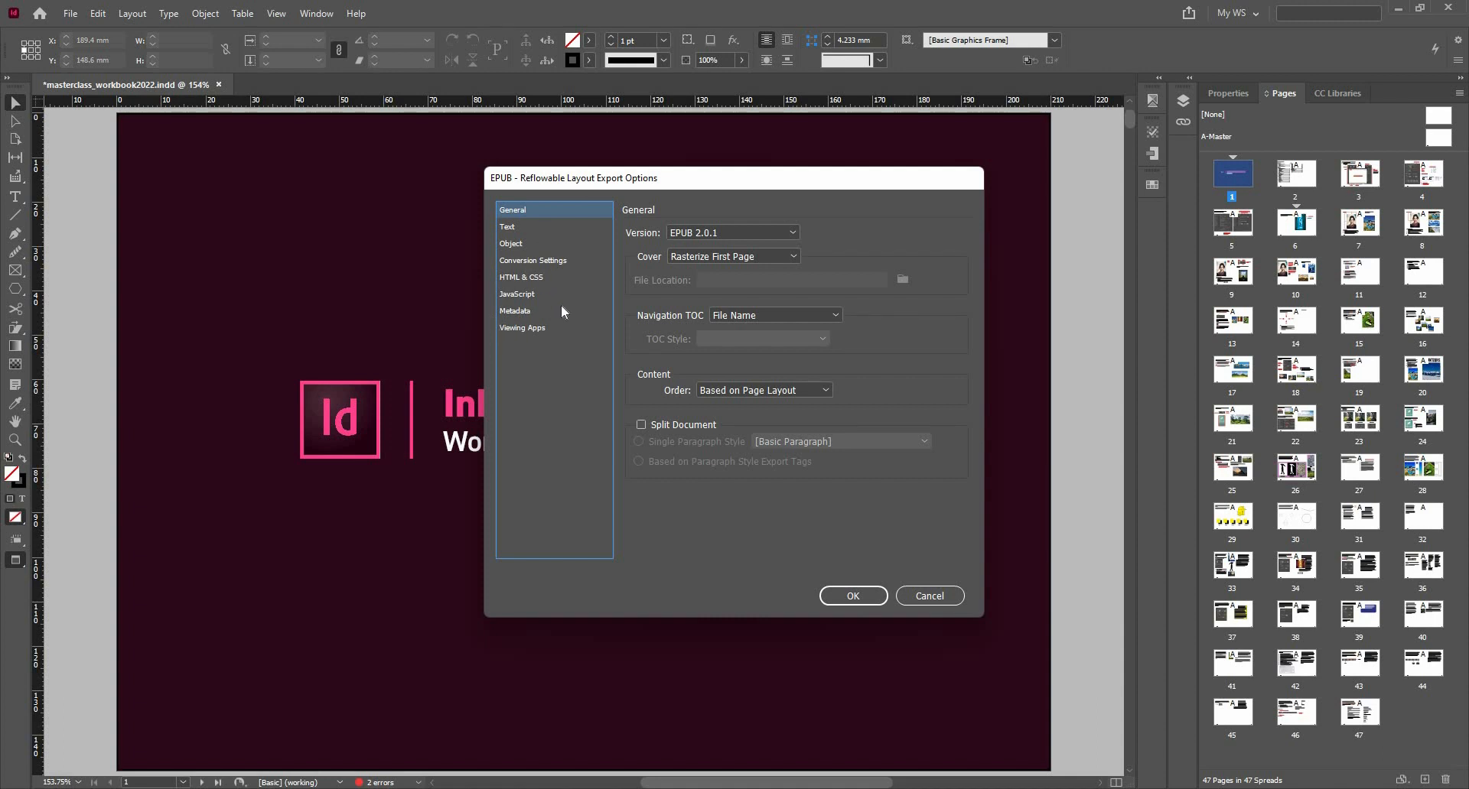
Step: Review the Text, Object and General options for the reflowable EPUB, including CSS size, cover, content order and document splitting, and close the options
{"action": "left_click", "coordinate": [545, 228]}
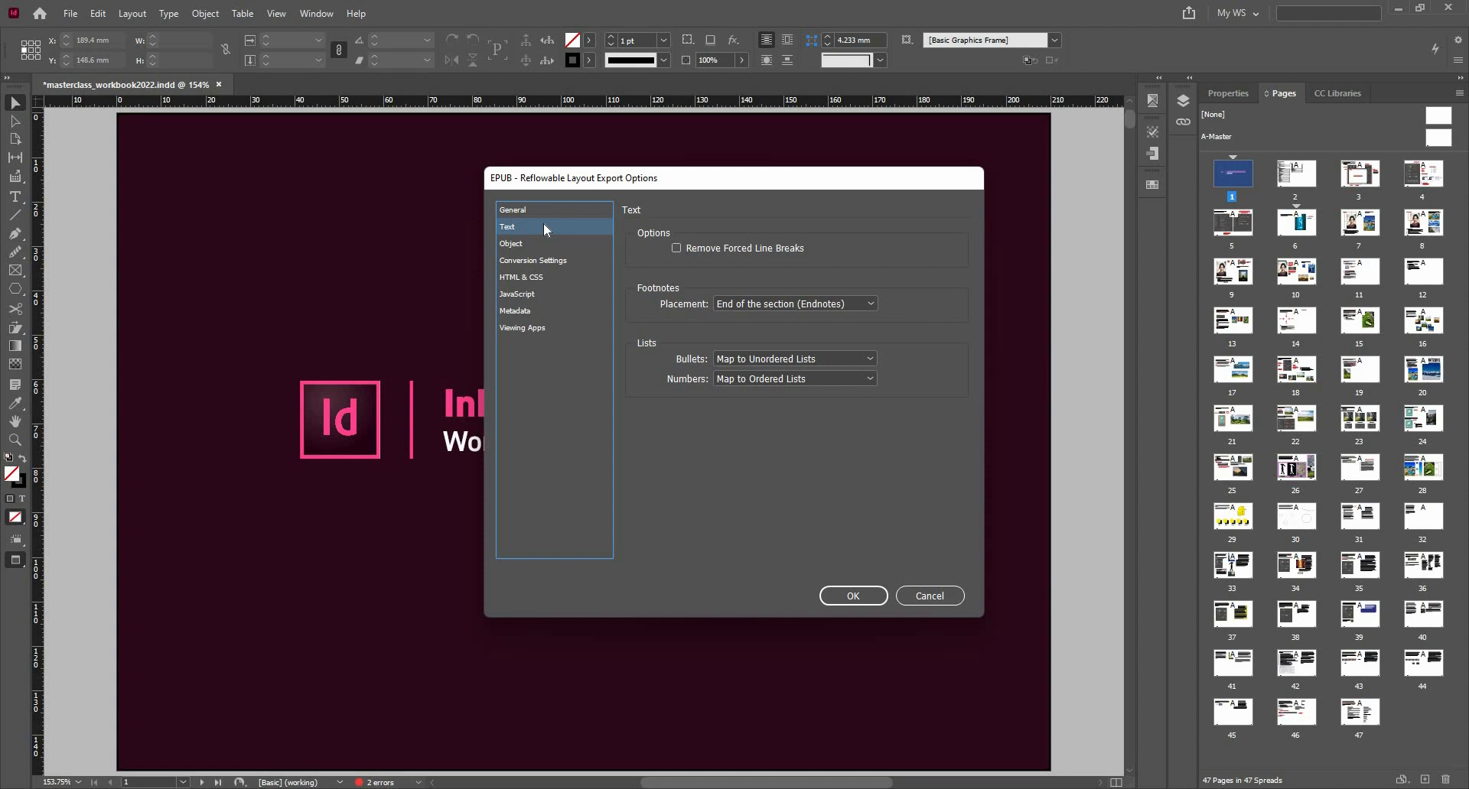
{"action": "left_click", "coordinate": [544, 243]}
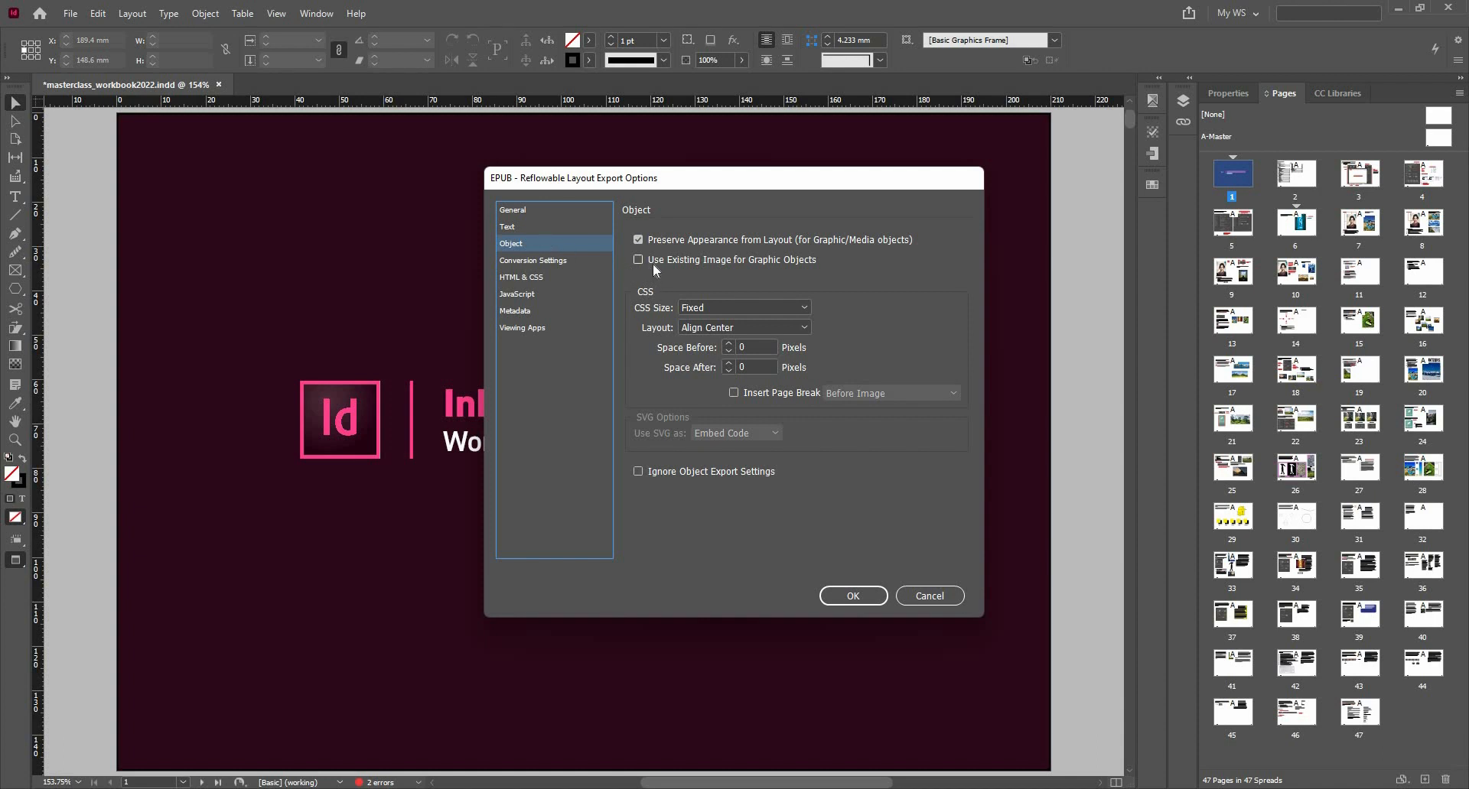
{"action": "left_click", "coordinate": [702, 308]}
{"action": "left_click", "coordinate": [702, 307]}
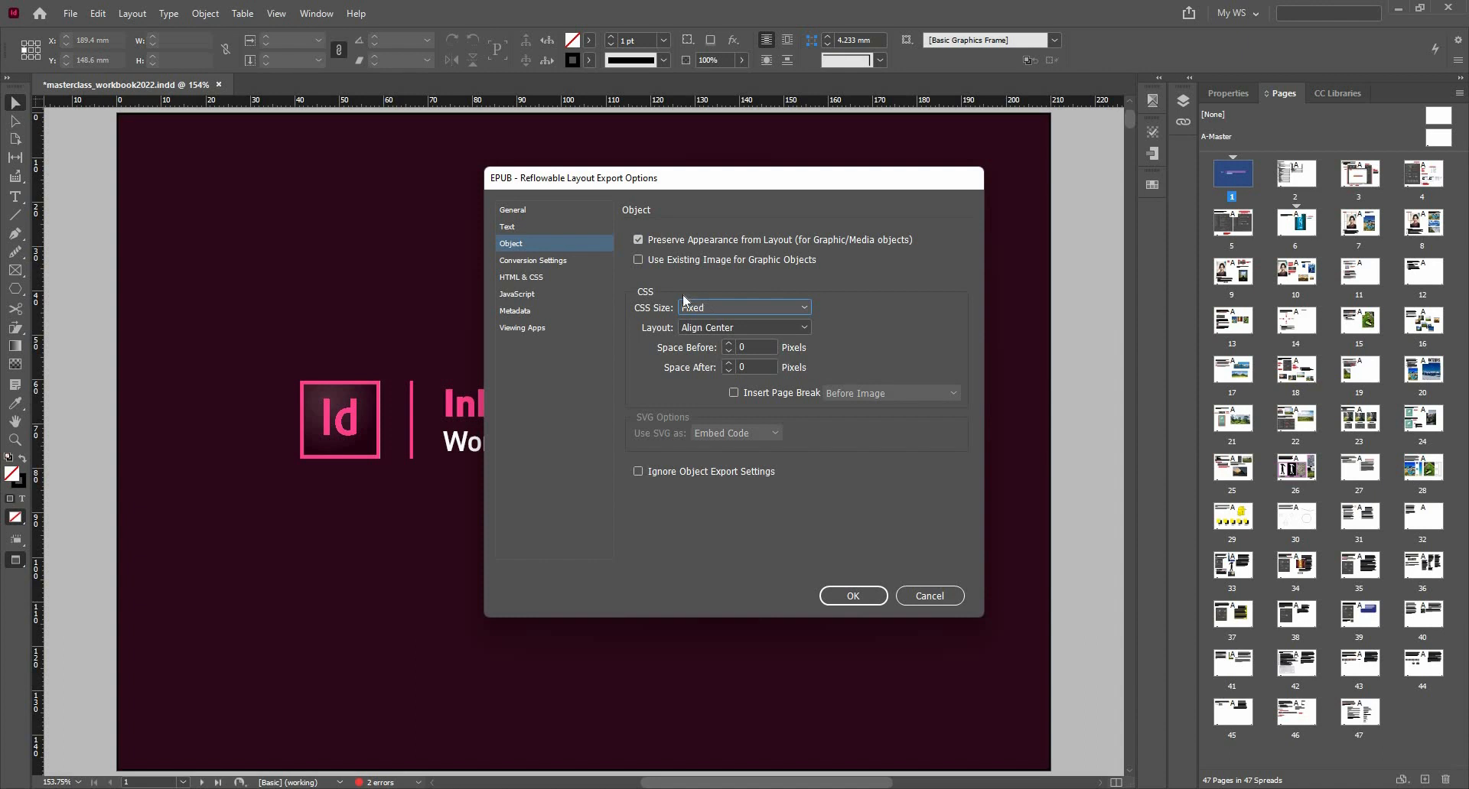
{"action": "left_click", "coordinate": [579, 214]}
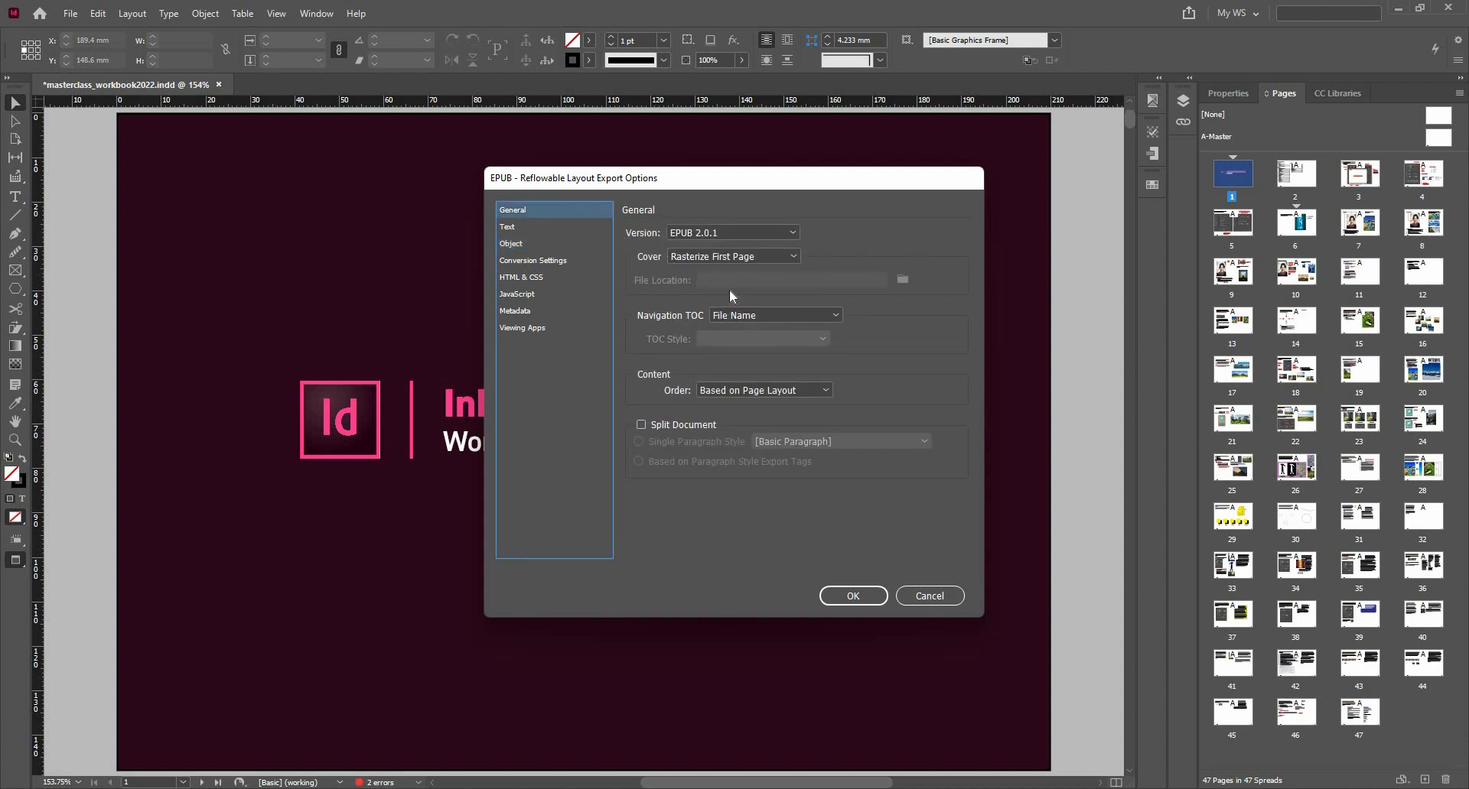
{"action": "left_click", "coordinate": [746, 259]}
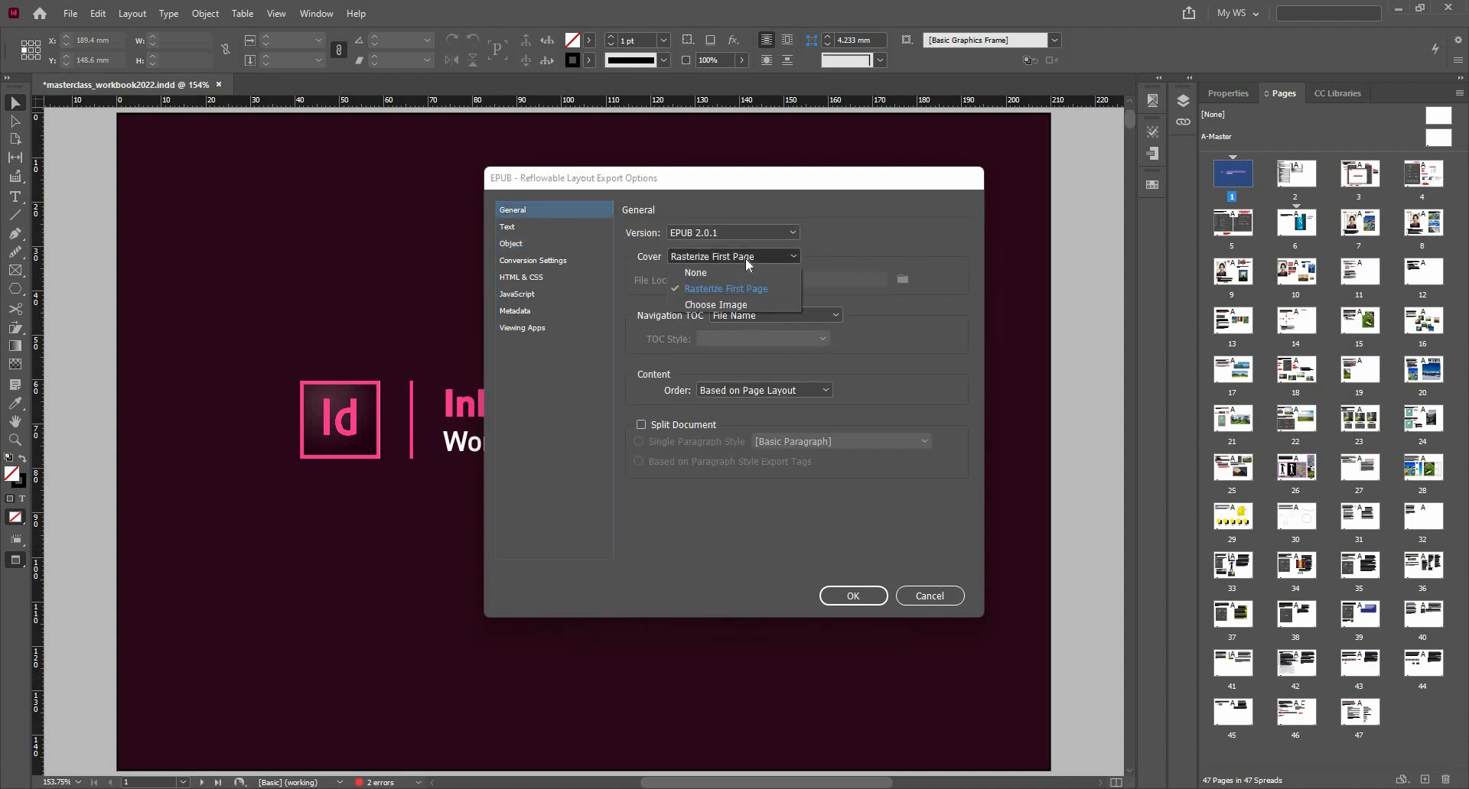
{"action": "left_click", "coordinate": [746, 259]}
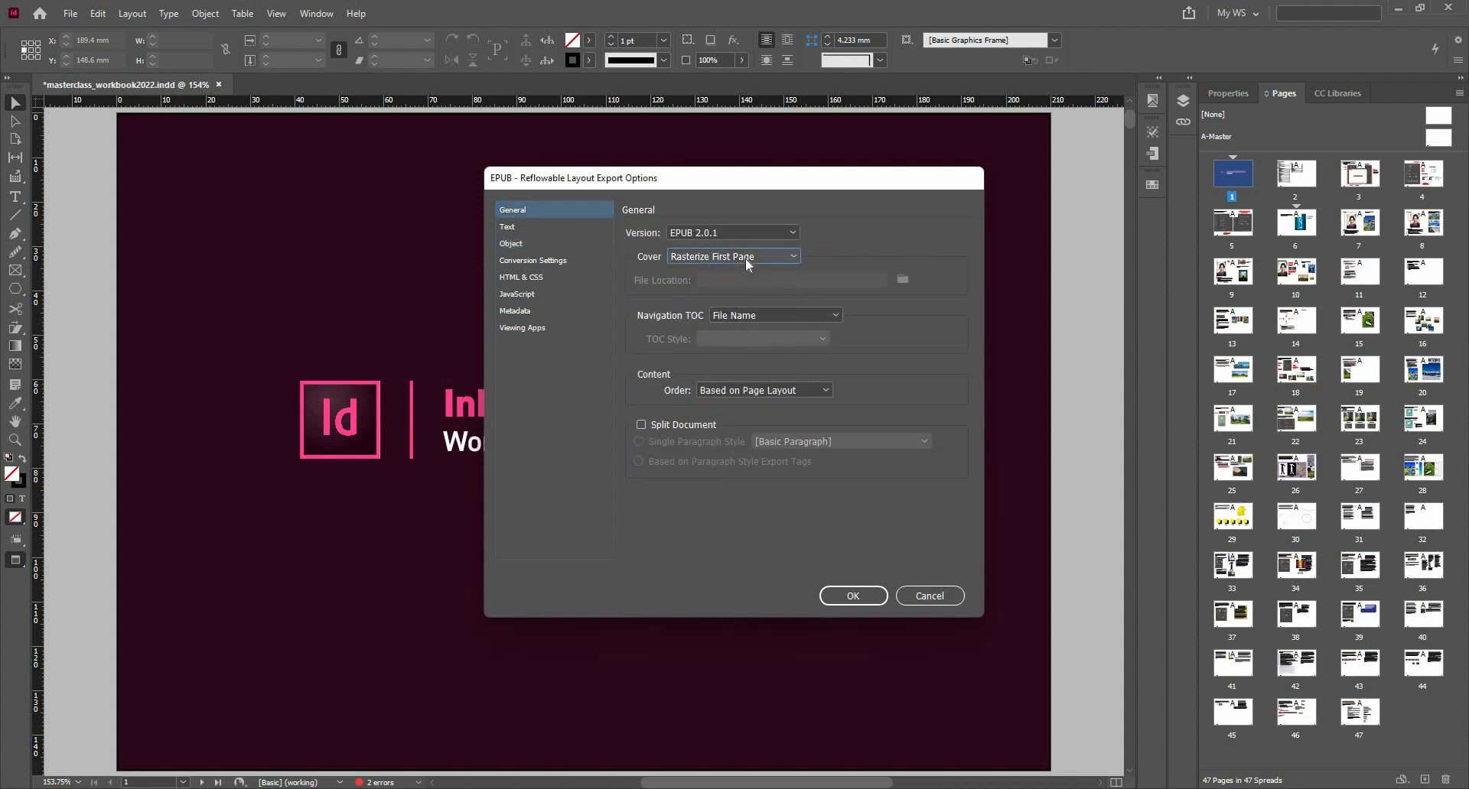
{"action": "left_click", "coordinate": [738, 394]}
{"action": "left_click", "coordinate": [668, 428]}
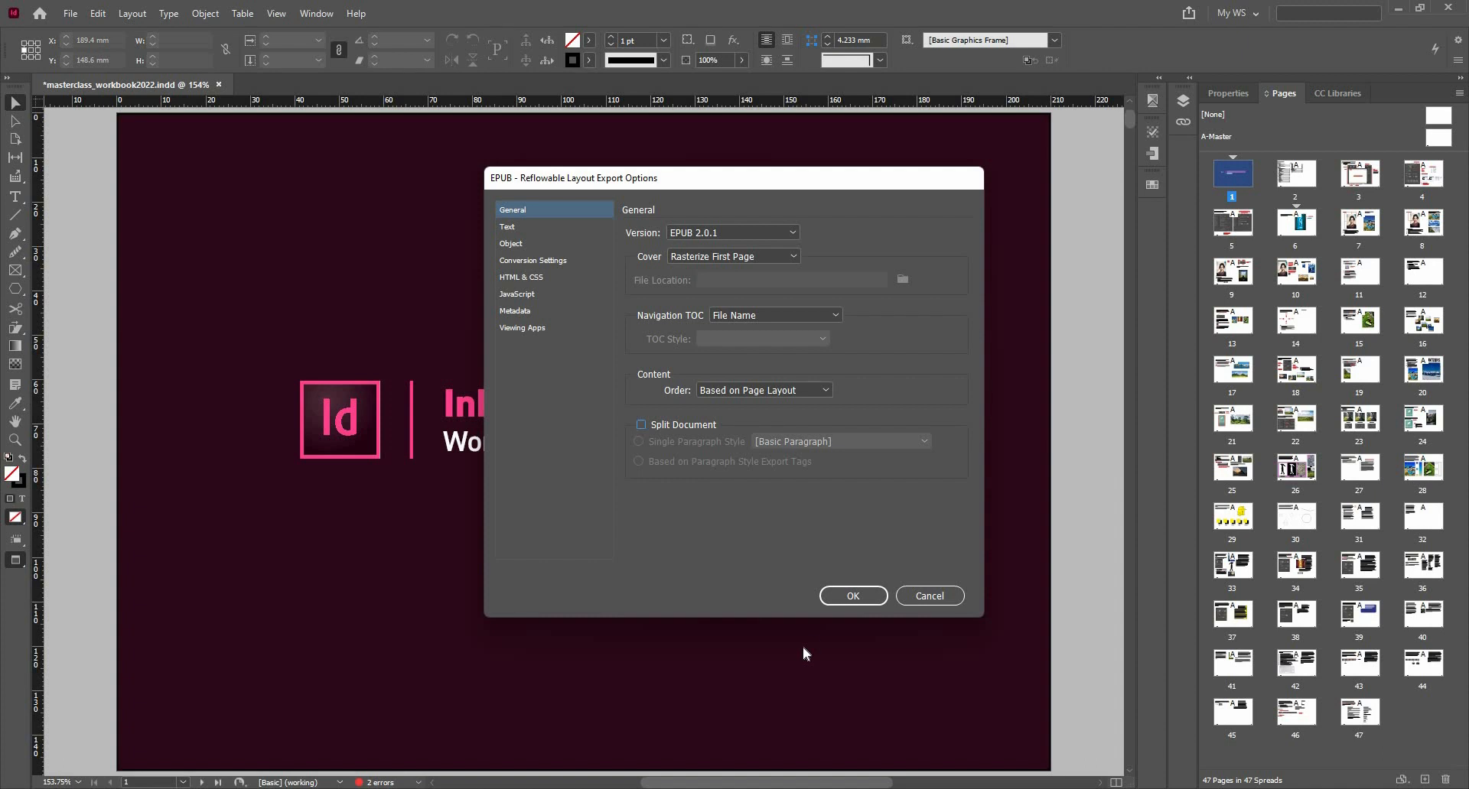
{"action": "left_click", "coordinate": [842, 602]}
{"action": "left_click", "coordinate": [932, 600]}
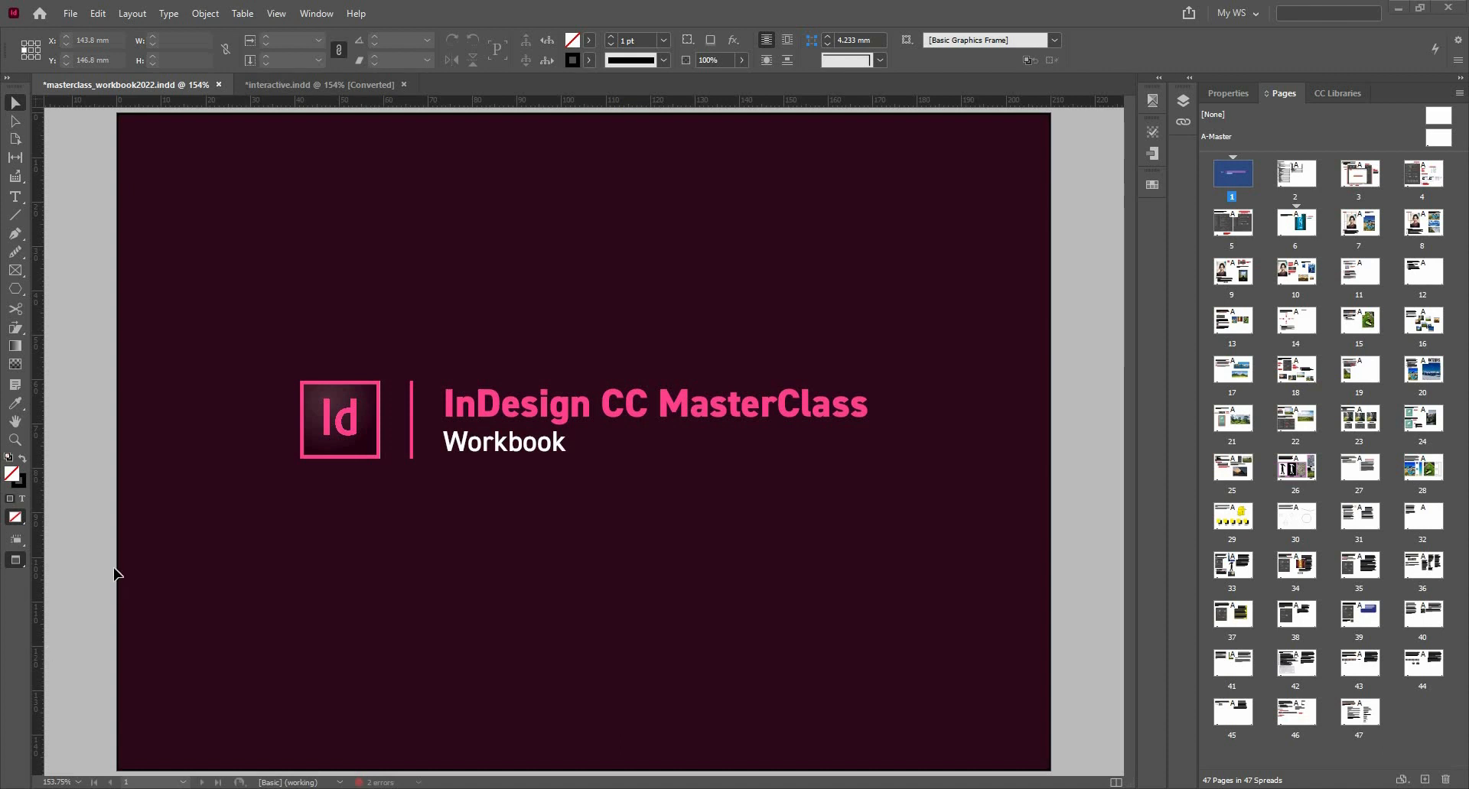
Step: Switch to the interactive.indd document and show the Media panel
{"action": "left_click", "coordinate": [319, 84]}
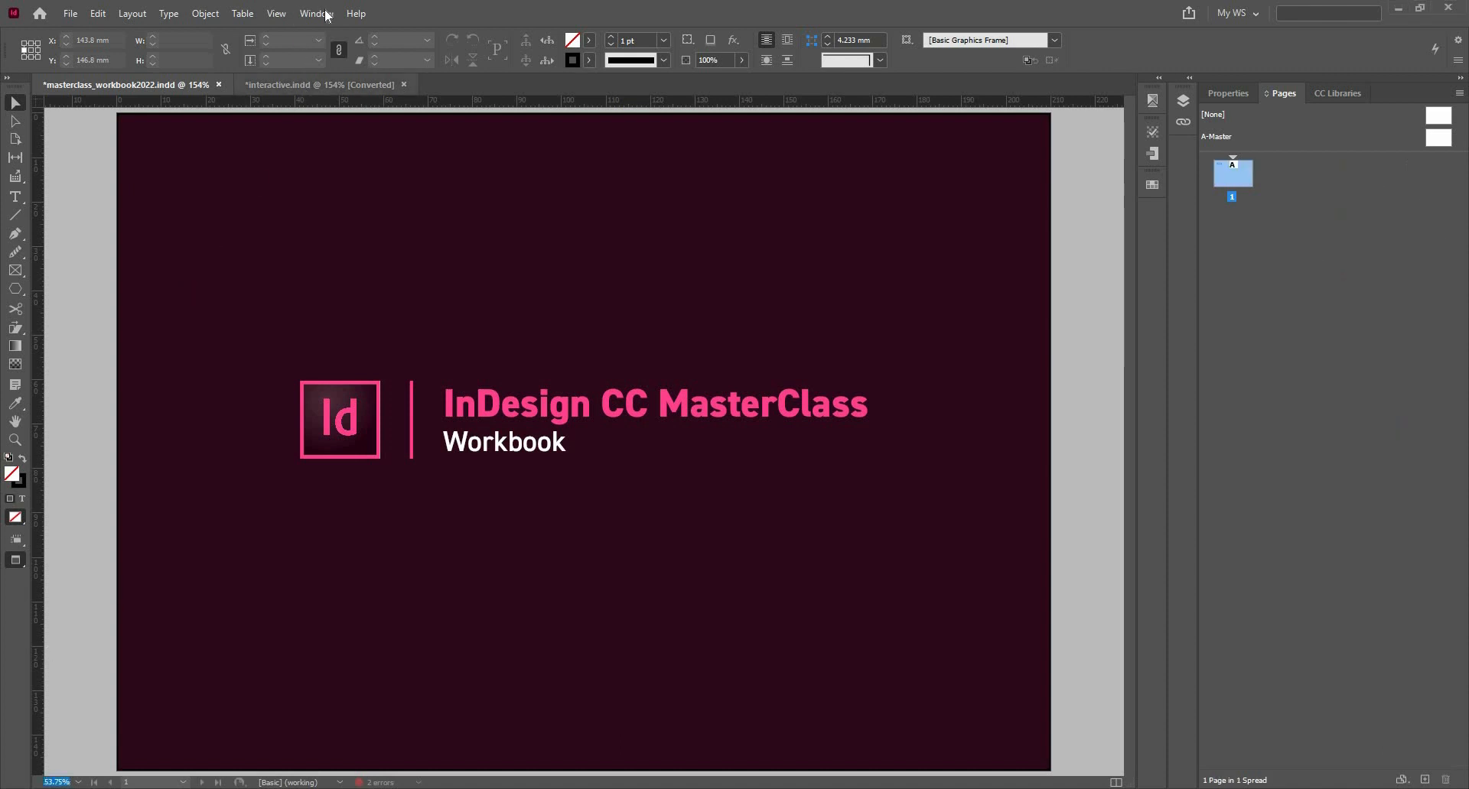
{"action": "left_click", "coordinate": [316, 13]}
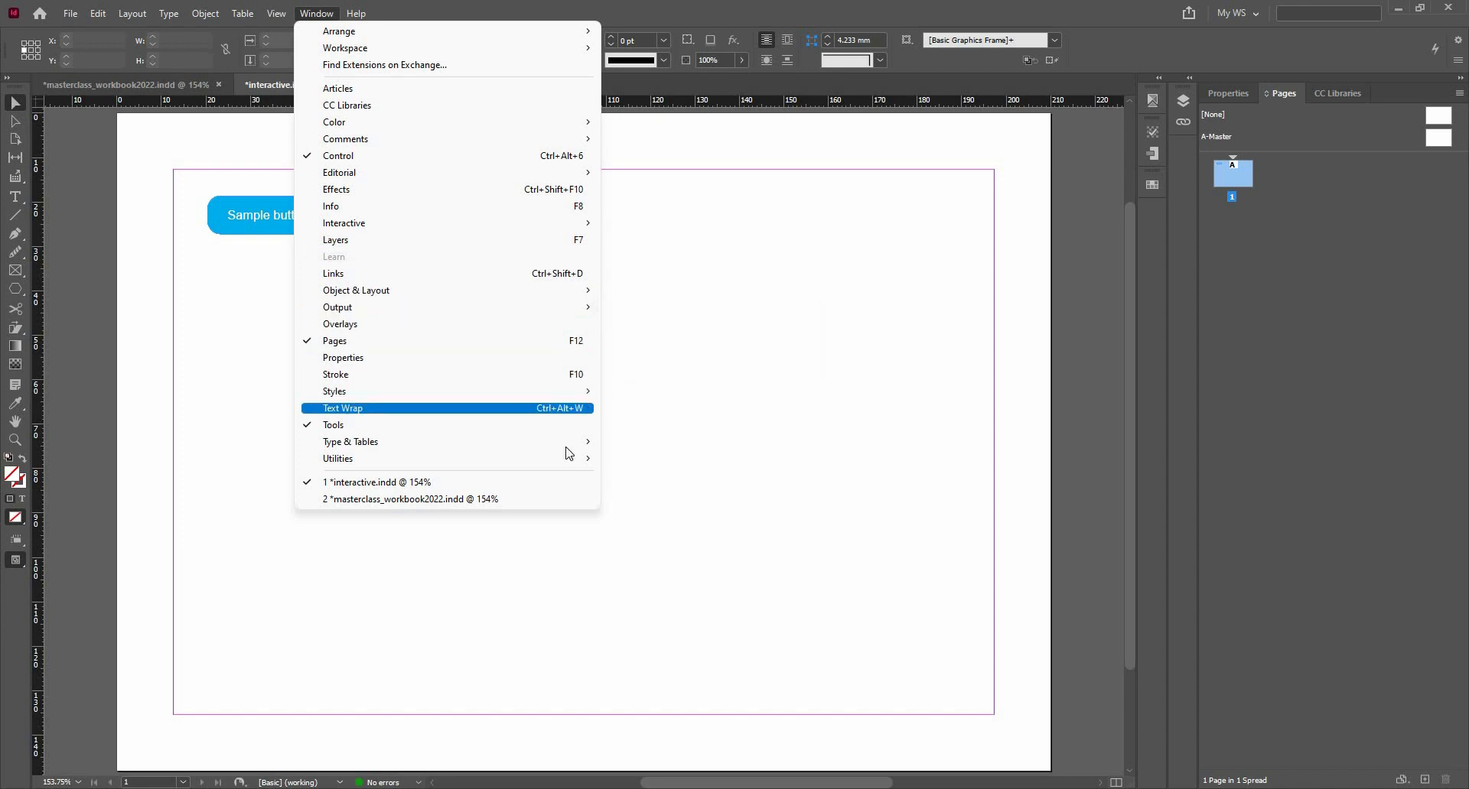
{"action": "mouse_move", "coordinate": [567, 459]}
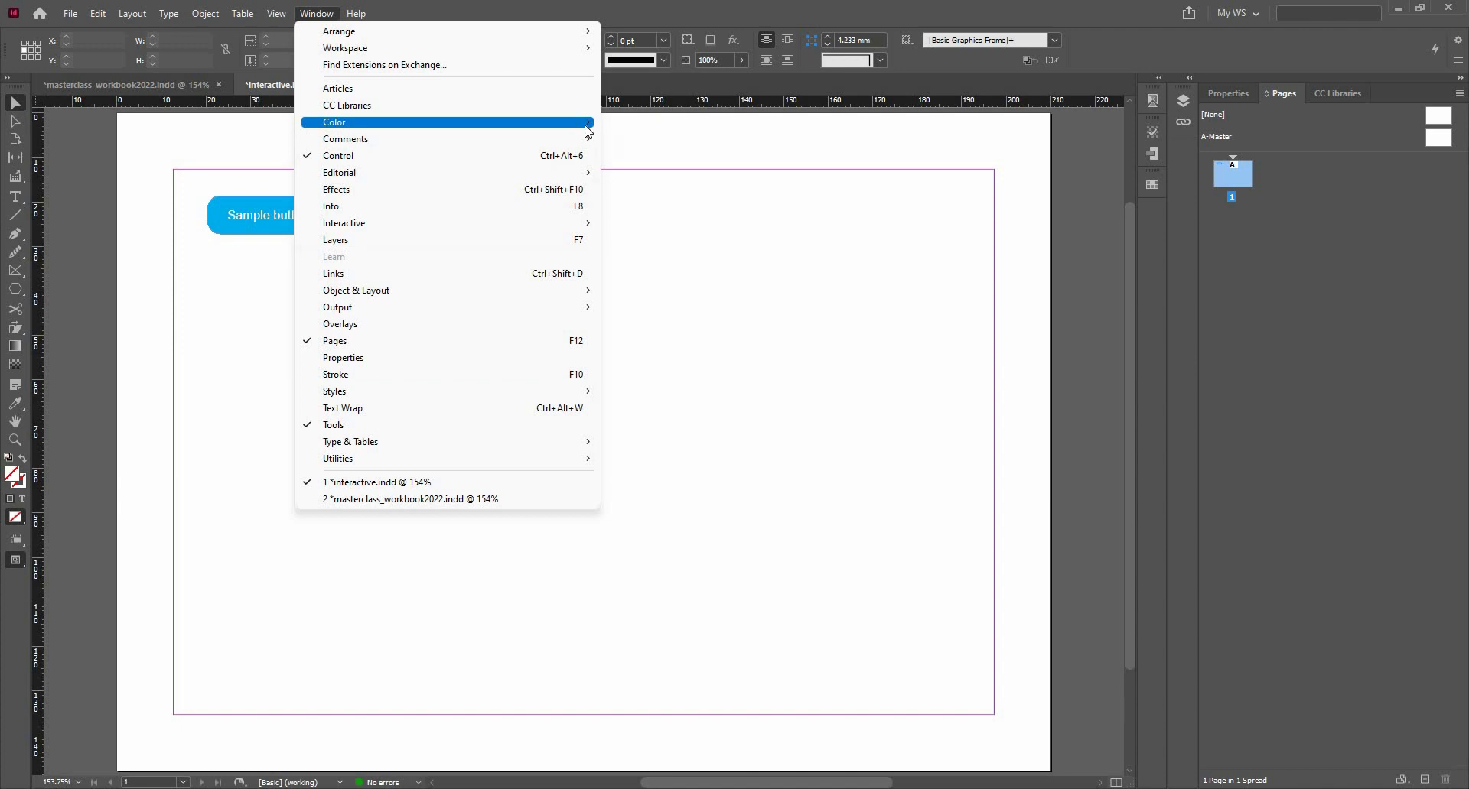
{"action": "mouse_move", "coordinate": [586, 130]}
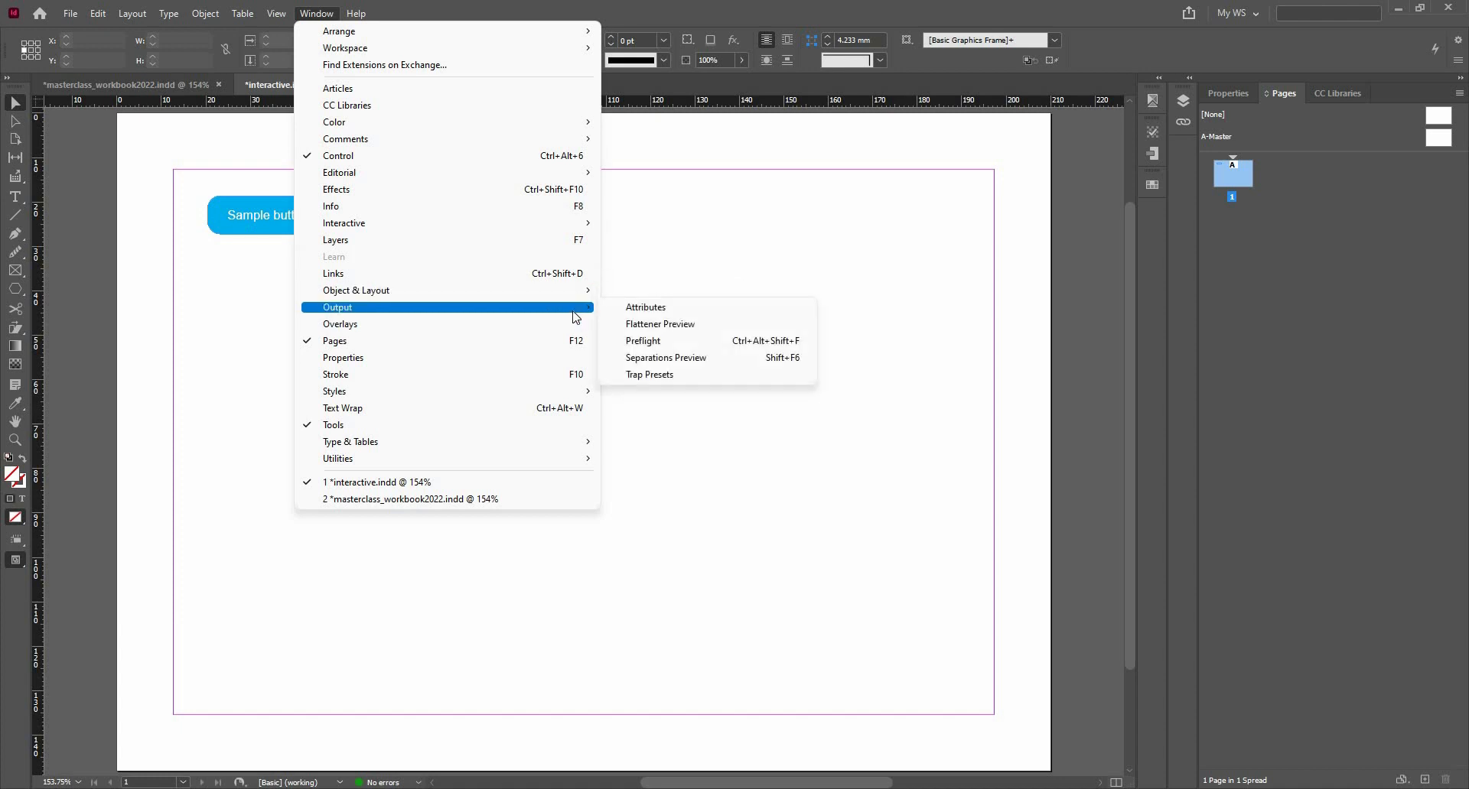
{"action": "mouse_move", "coordinate": [574, 224]}
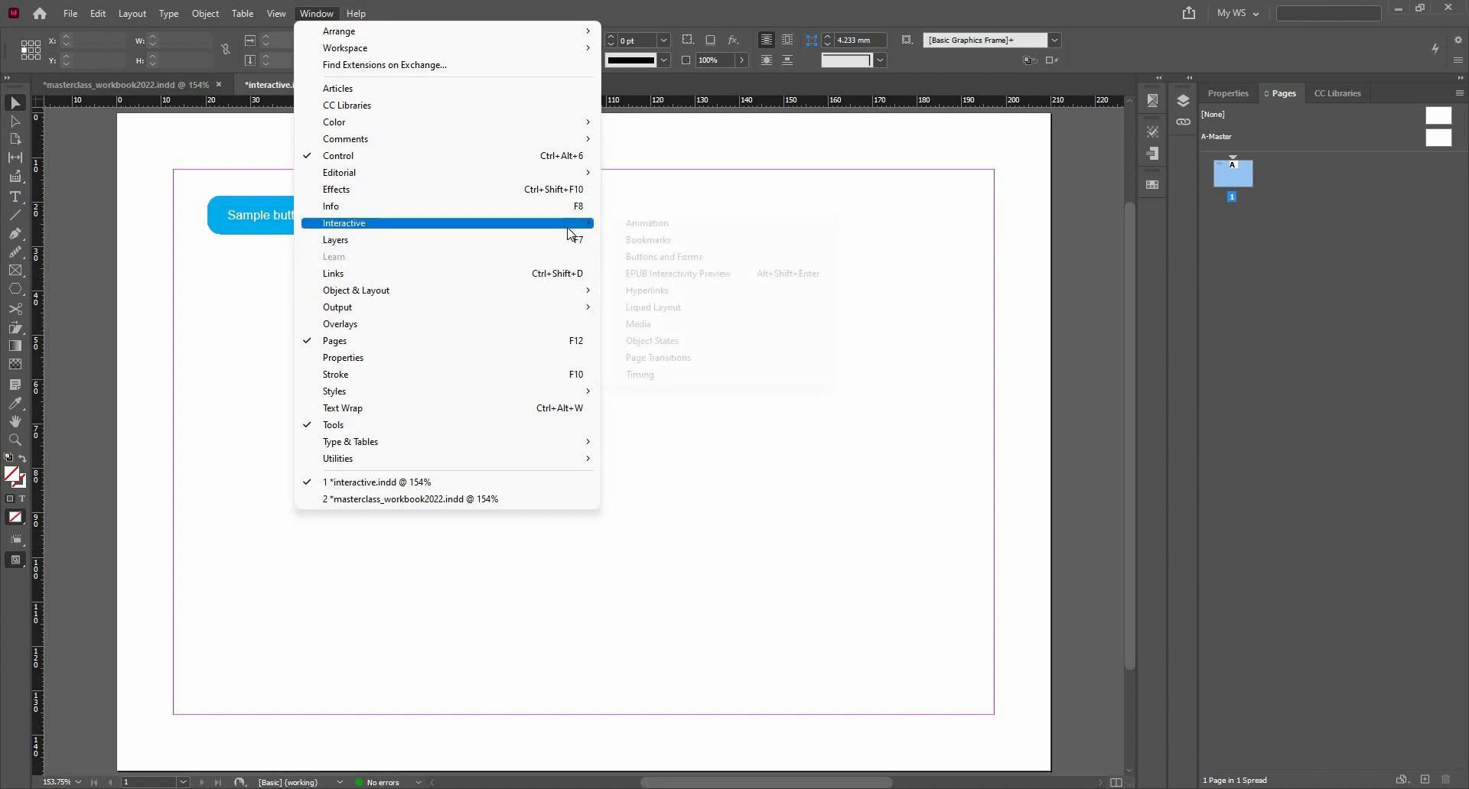
{"action": "left_click", "coordinate": [657, 330]}
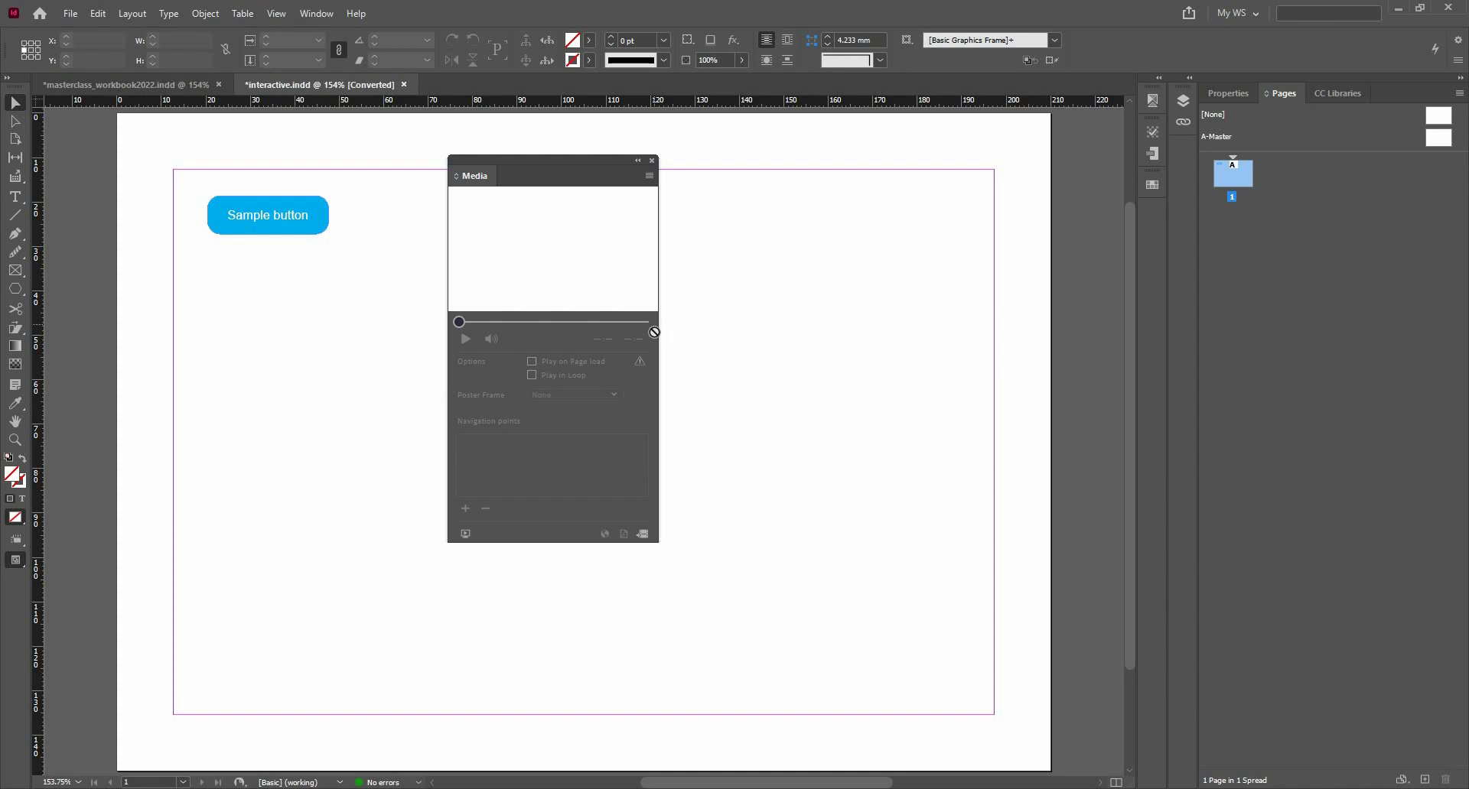
Step: Show the Buttons and Forms panel, attach its group beneath the Media panel, and move the combined stack off the page's centre
{"action": "left_click", "coordinate": [315, 13]}
{"action": "mouse_move", "coordinate": [428, 223]}
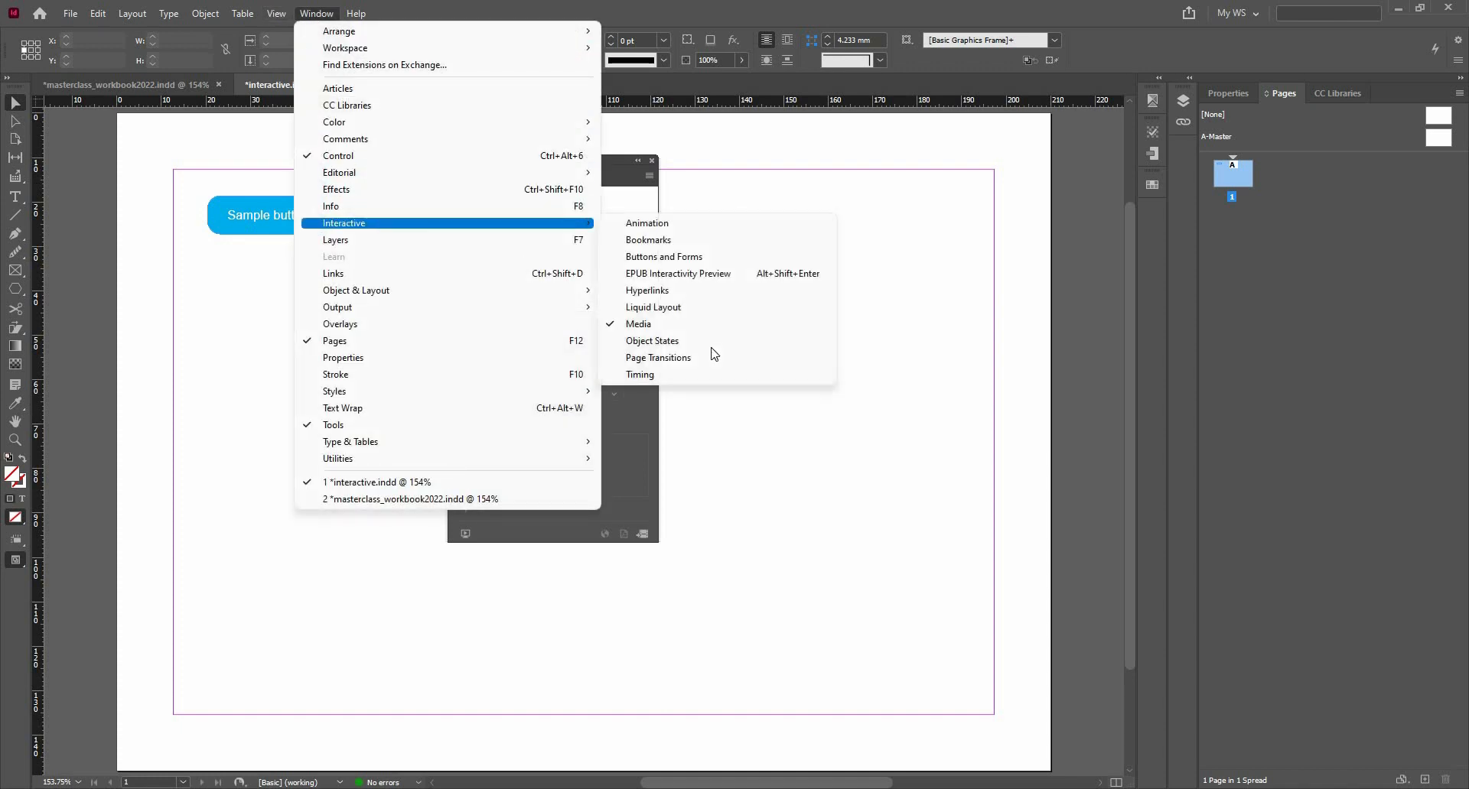
{"action": "left_click", "coordinate": [709, 263]}
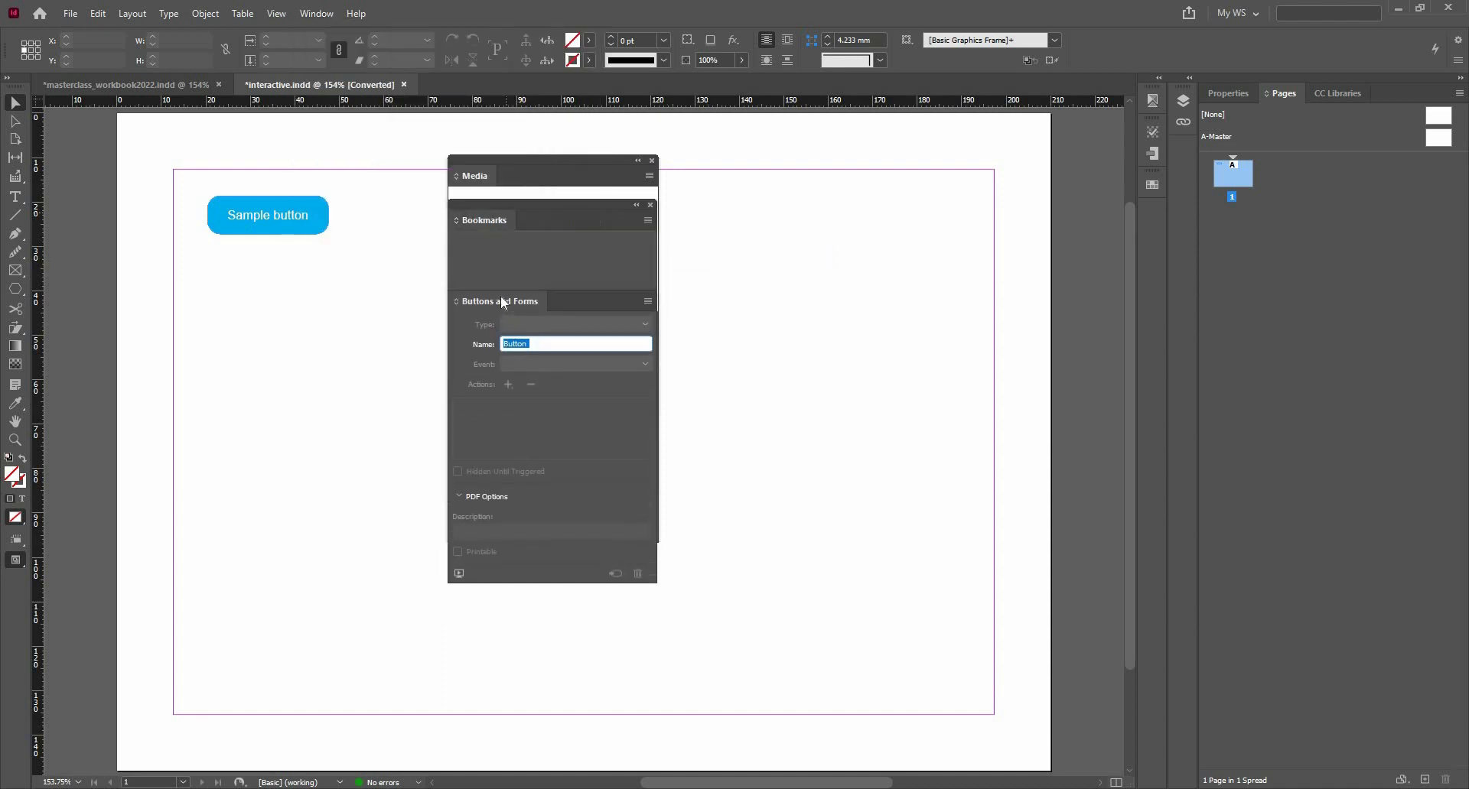
{"action": "left_click_drag", "start_coordinate": [531, 222], "coordinate": [535, 539]}
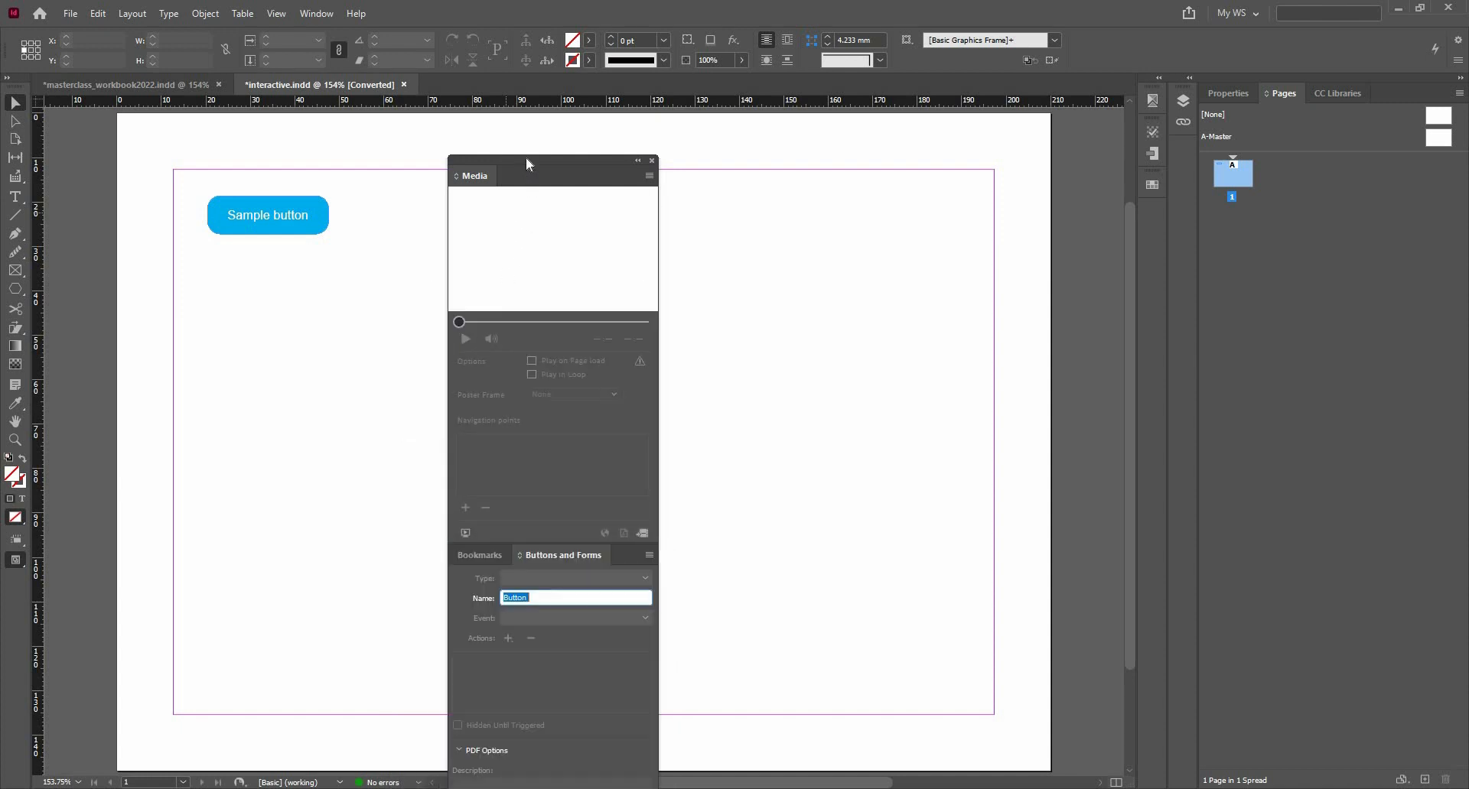
{"action": "left_click_drag", "start_coordinate": [526, 157], "coordinate": [907, 172]}
{"action": "left_click_drag", "start_coordinate": [1024, 193], "coordinate": [888, 130]}
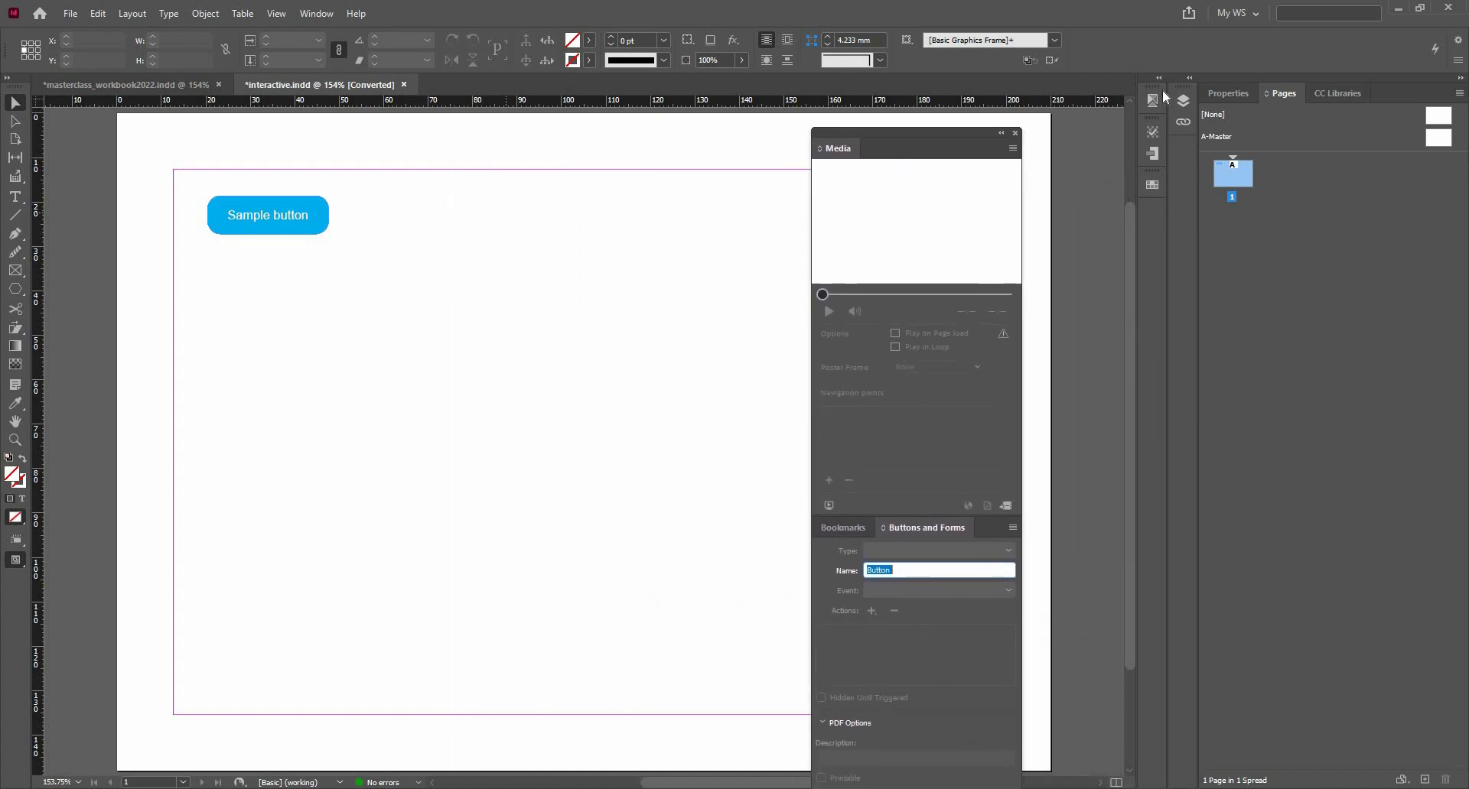
Step: Close all the collapsed panel groups in the icon column beside the canvas and dock the Media and Buttons and Forms stack there
{"action": "right_click", "coordinate": [1163, 97]}
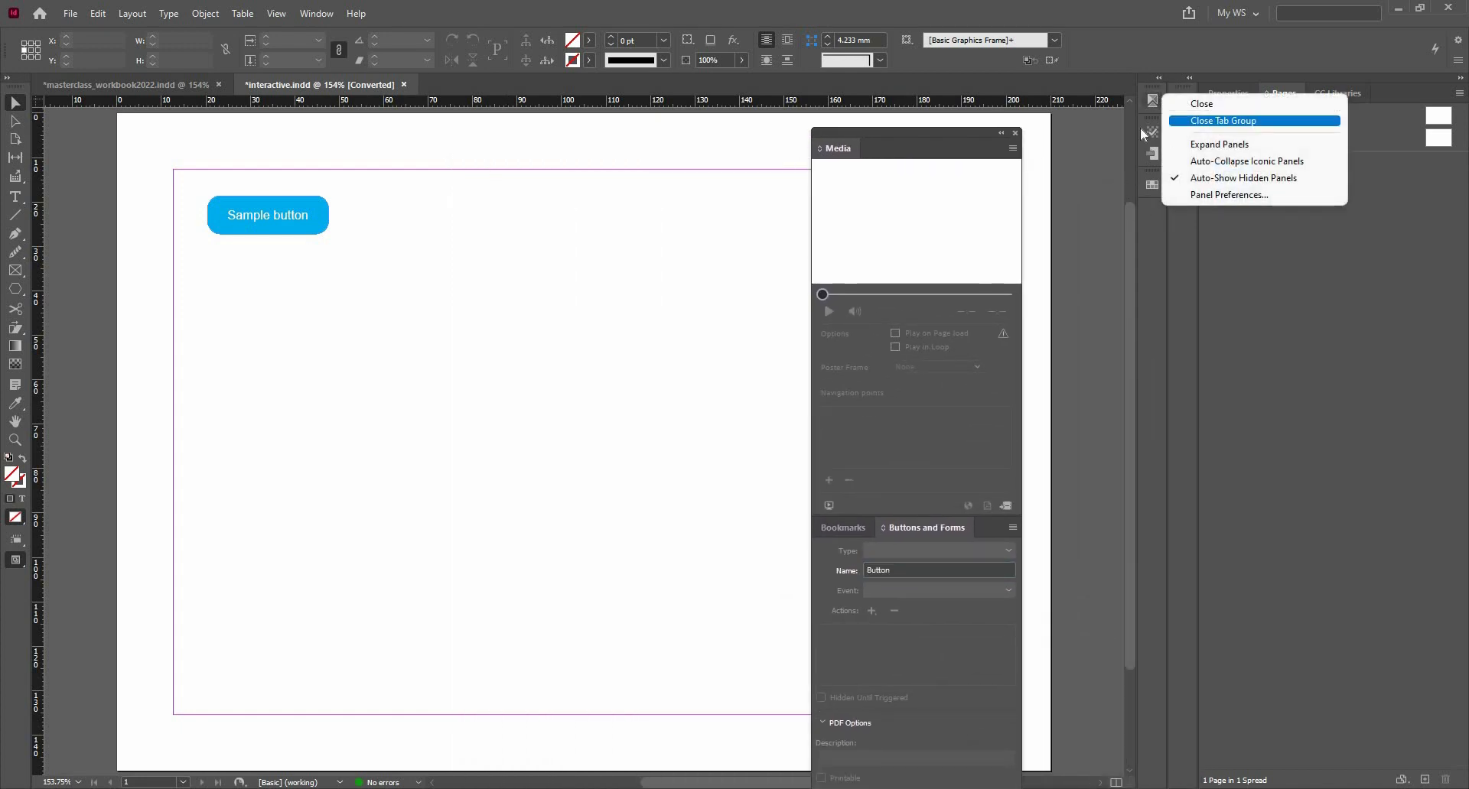
{"action": "left_click", "coordinate": [1193, 121]}
{"action": "right_click", "coordinate": [1156, 90]}
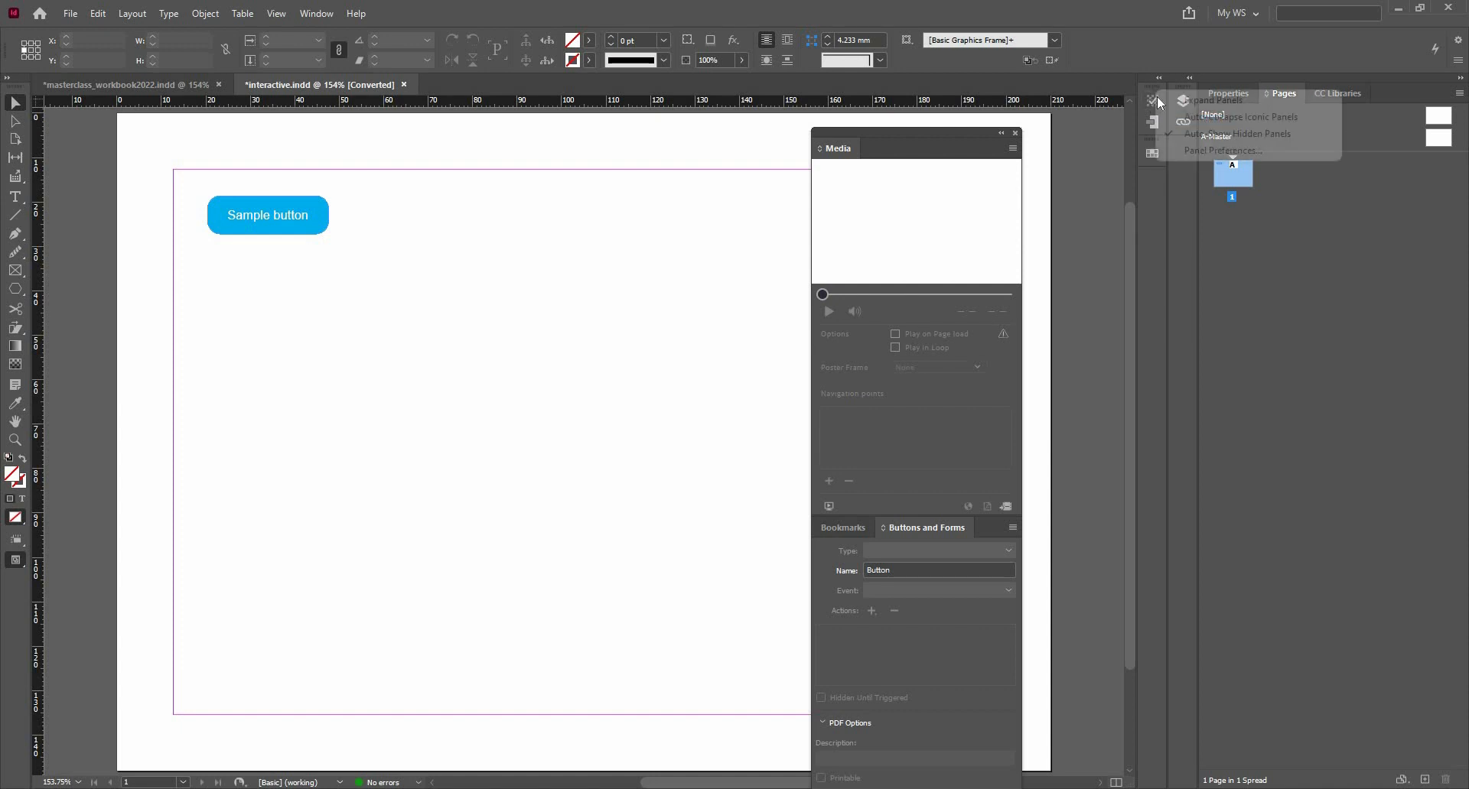
{"action": "right_click", "coordinate": [1153, 103]}
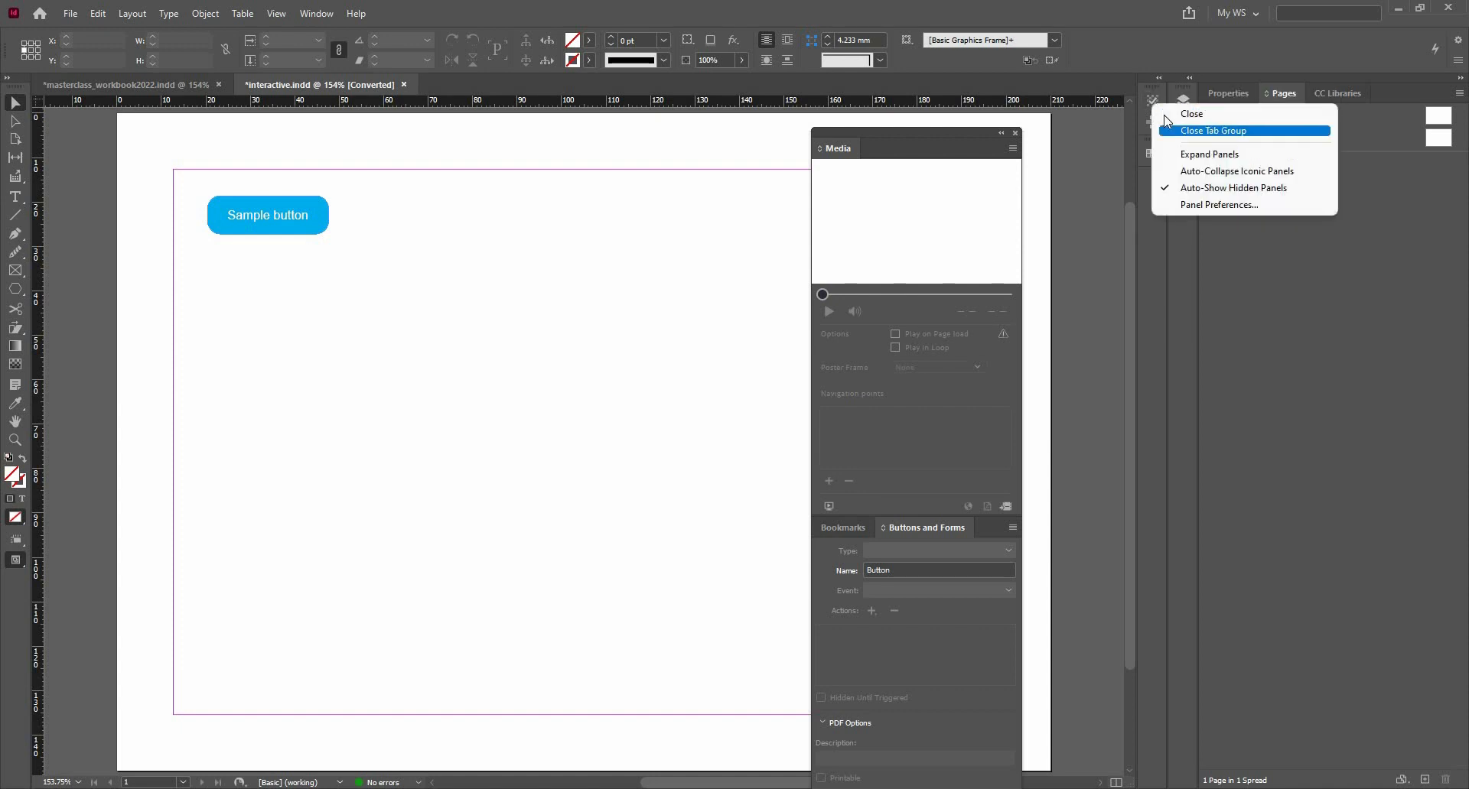
{"action": "left_click", "coordinate": [1178, 114]}
{"action": "right_click", "coordinate": [1153, 99]}
{"action": "left_click", "coordinate": [1164, 125]}
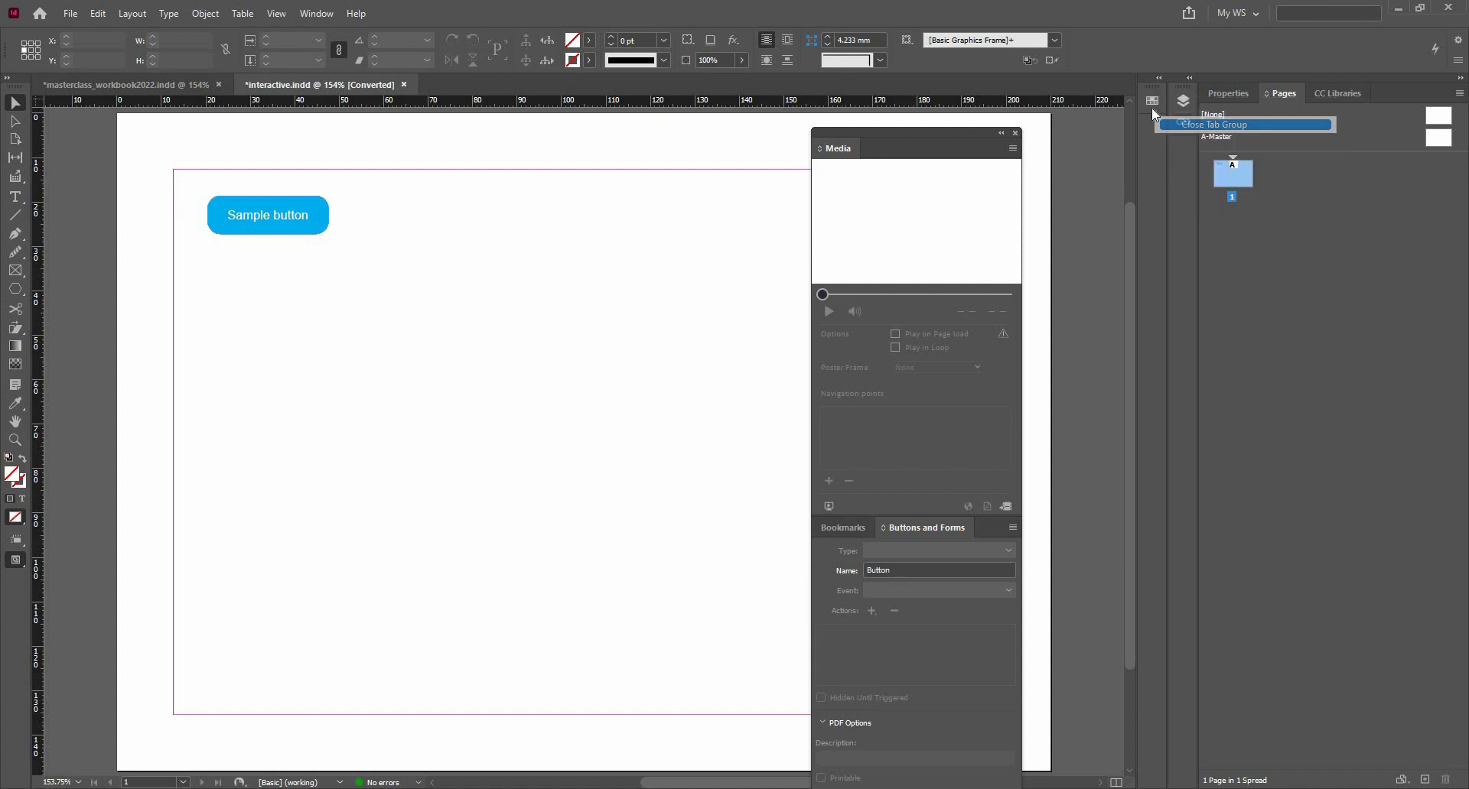
{"action": "right_click", "coordinate": [1153, 108]}
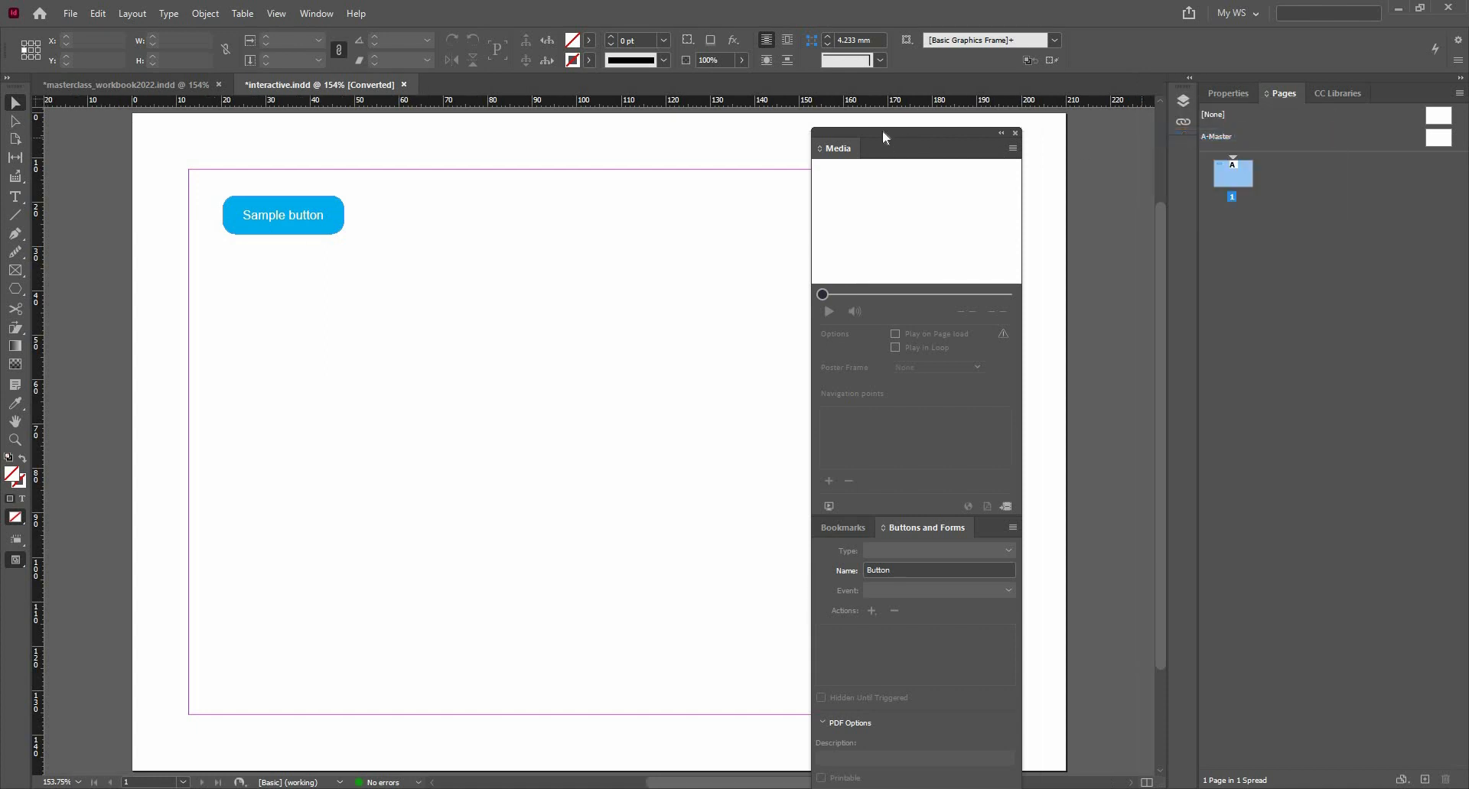
{"action": "left_click_drag", "start_coordinate": [880, 133], "coordinate": [1155, 130]}
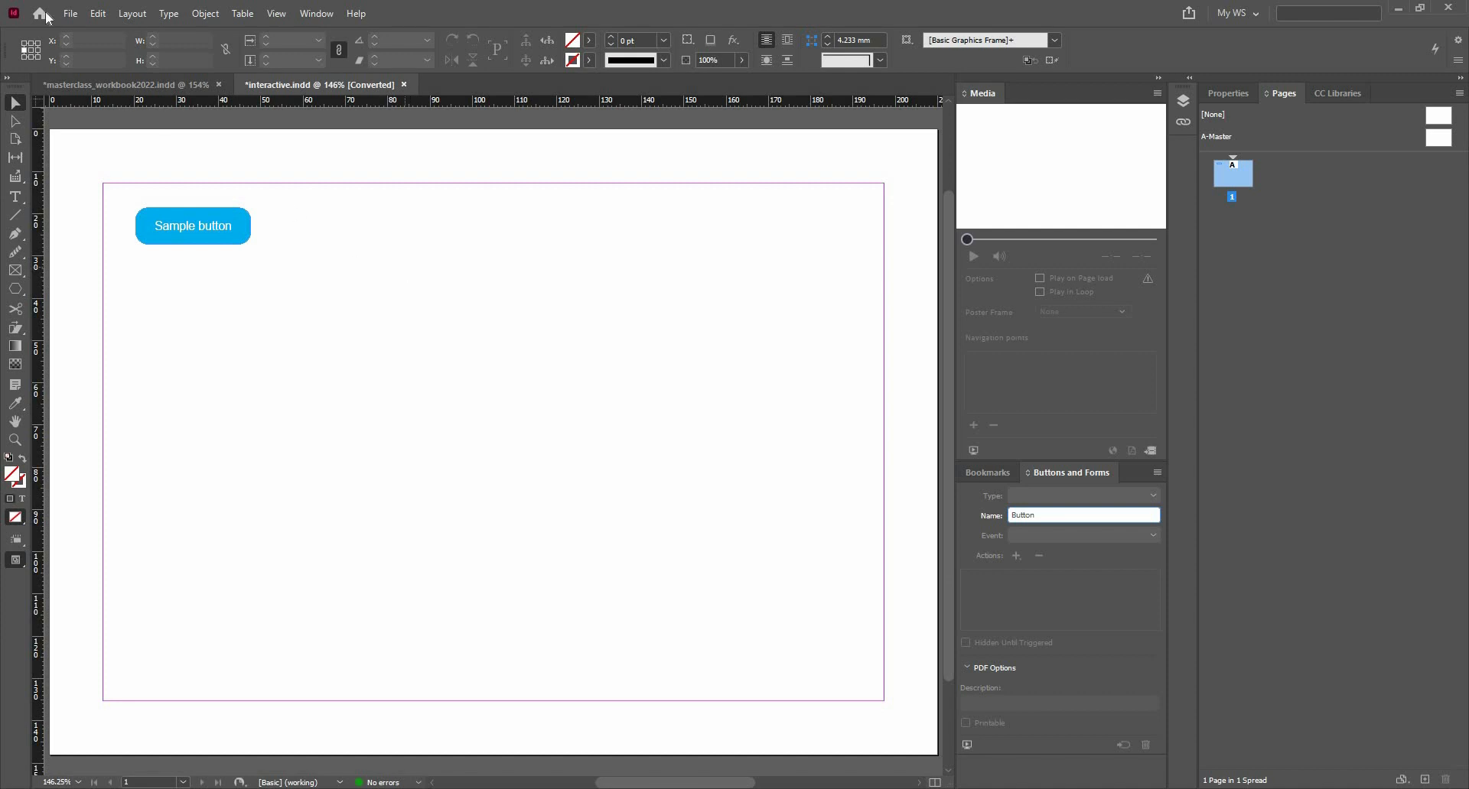
Step: Start placing a file in the document and look through the Excercise folder and its !Workbook subfolder for a file to place
{"action": "left_click", "coordinate": [69, 13]}
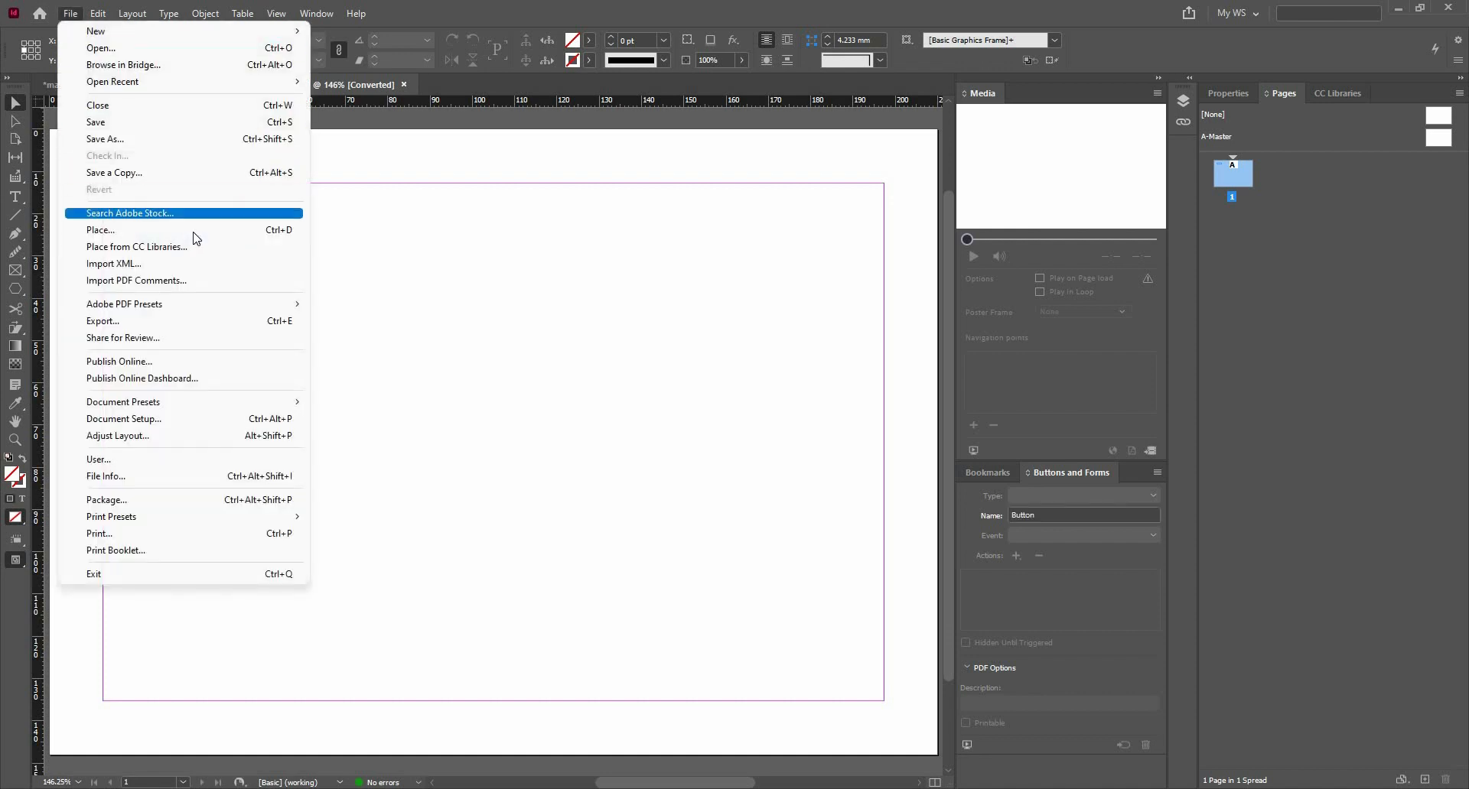
{"action": "left_click", "coordinate": [193, 230]}
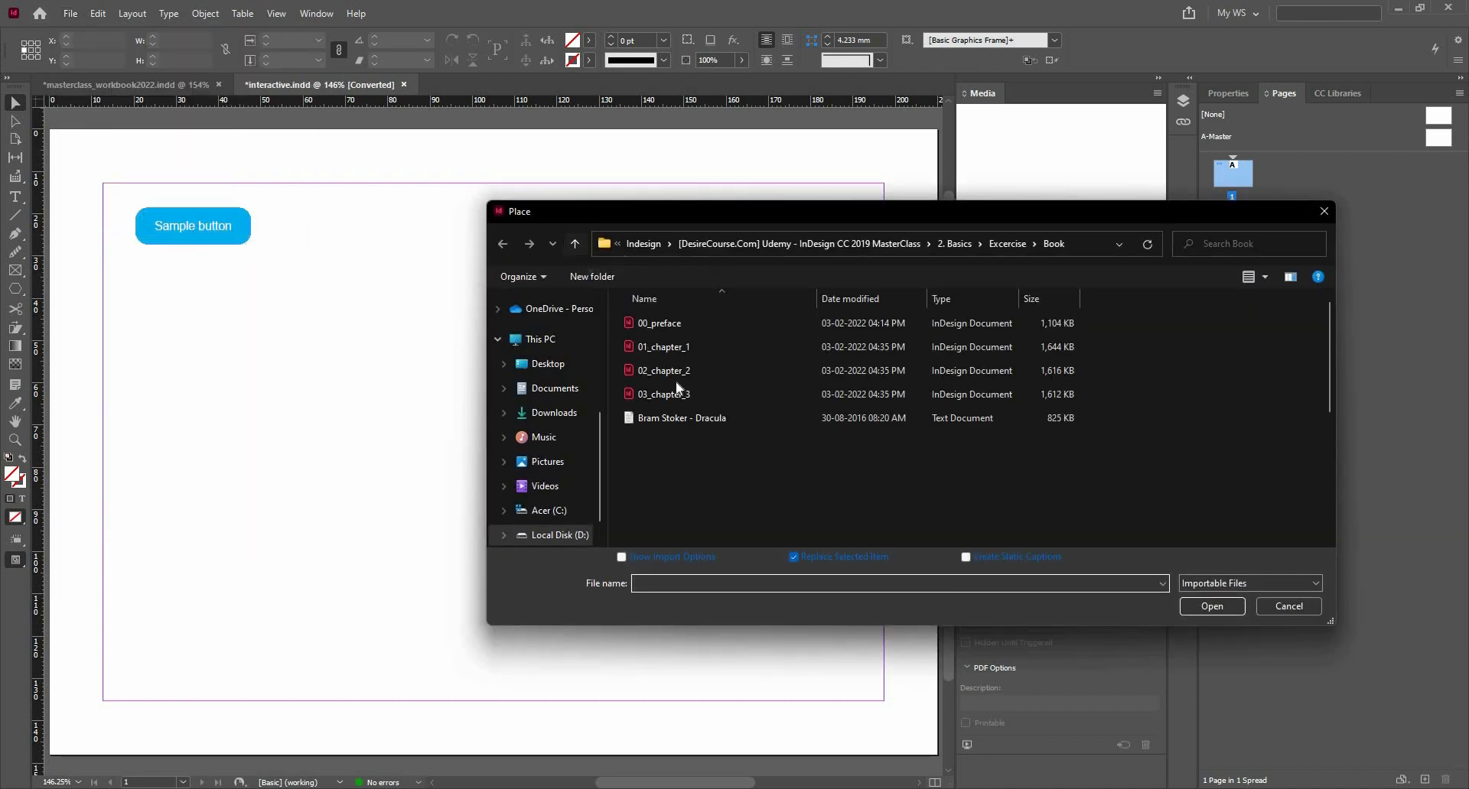
{"action": "left_click", "coordinate": [576, 245]}
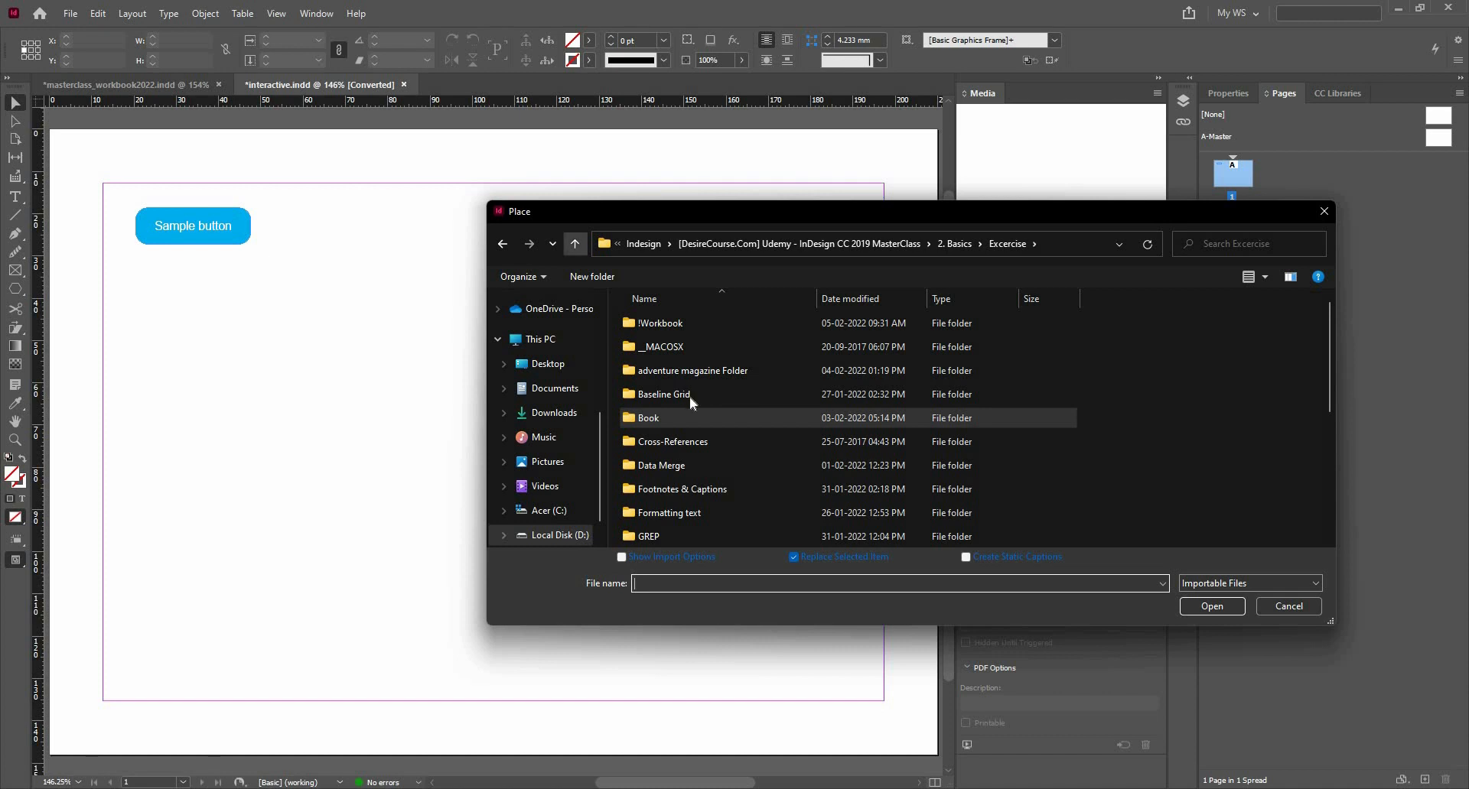
{"action": "double_click", "coordinate": [704, 323]}
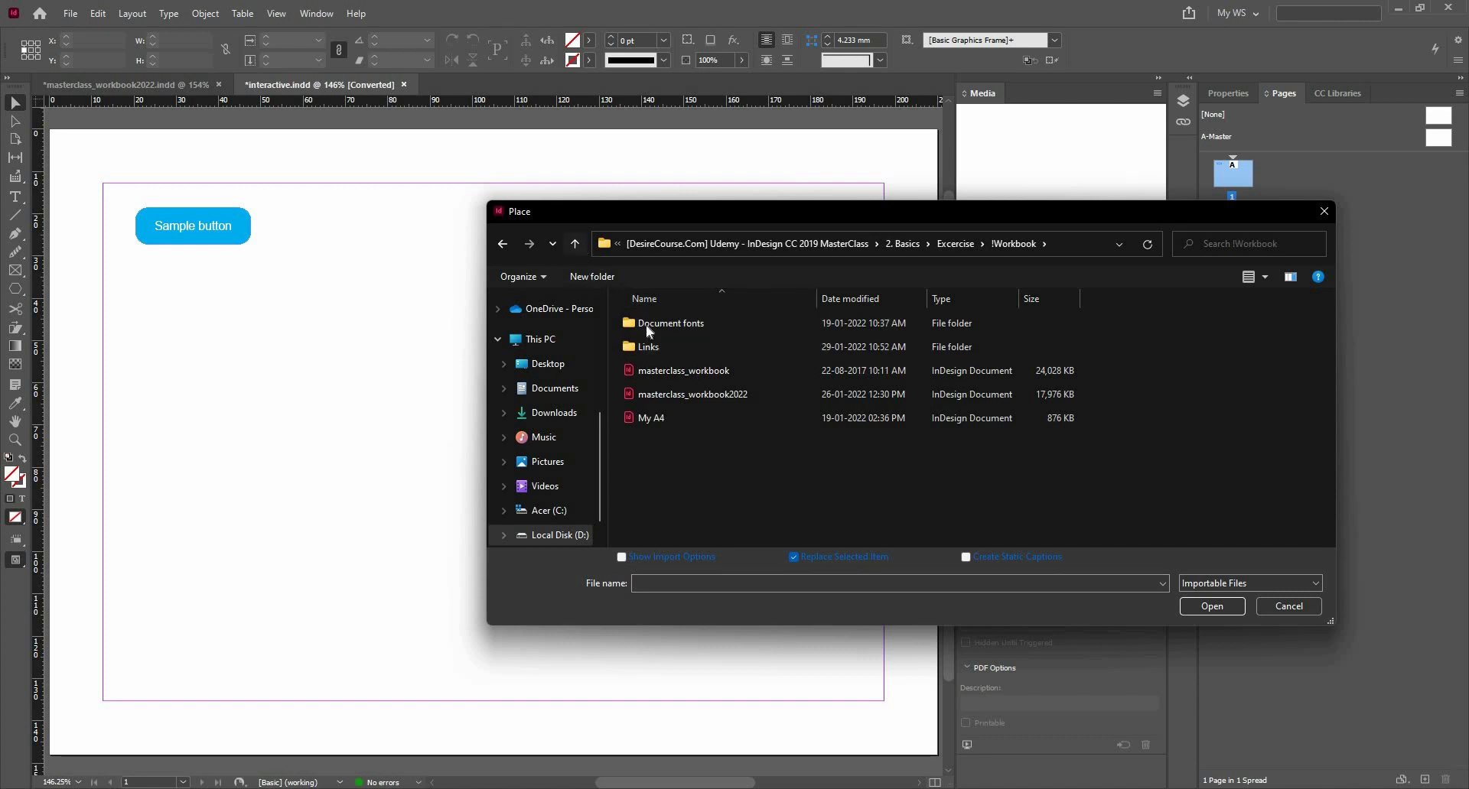
{"action": "left_click", "coordinate": [575, 244]}
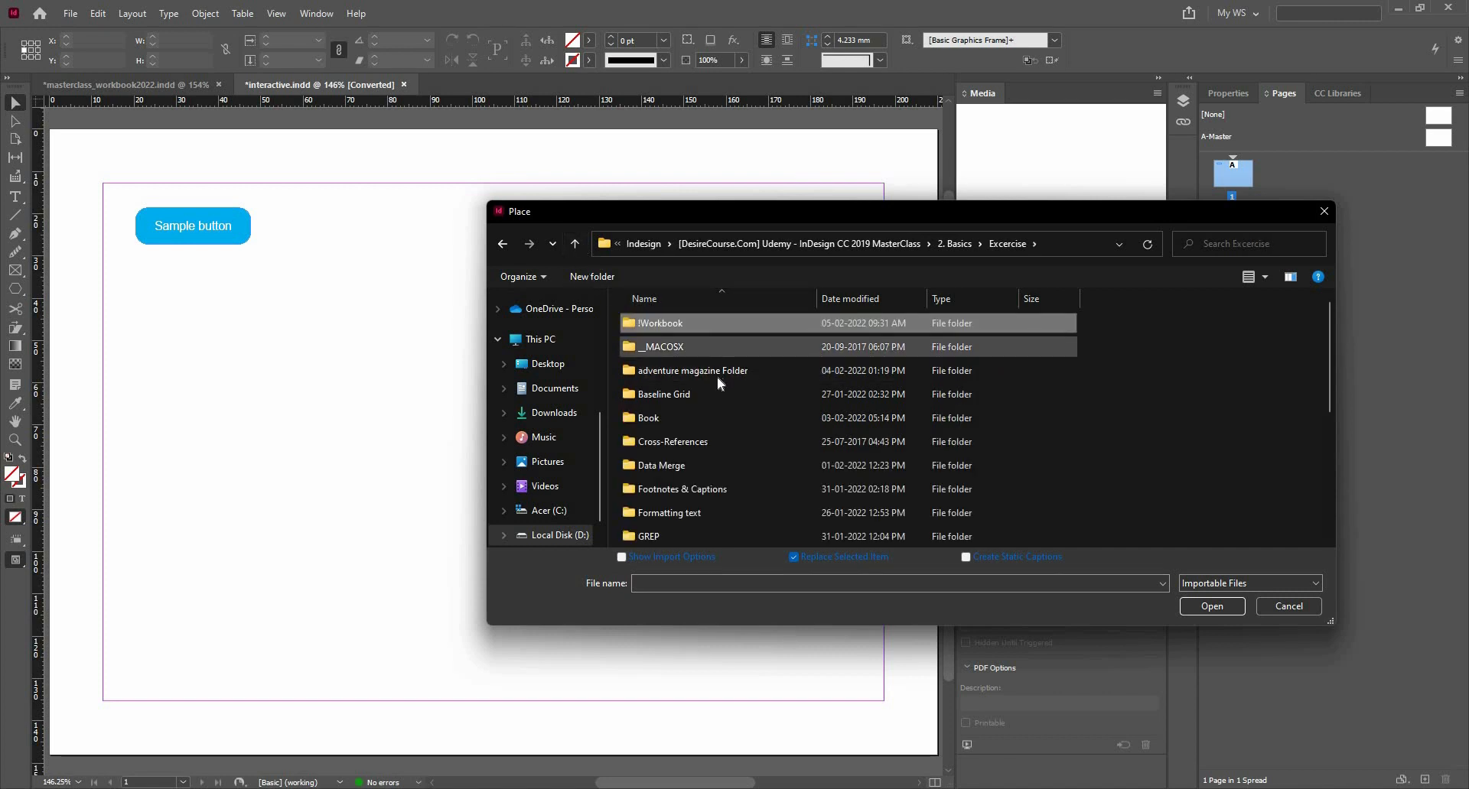
{"action": "scroll", "coordinate": [719, 409], "scroll_direction": "down", "scroll_amount": 1}
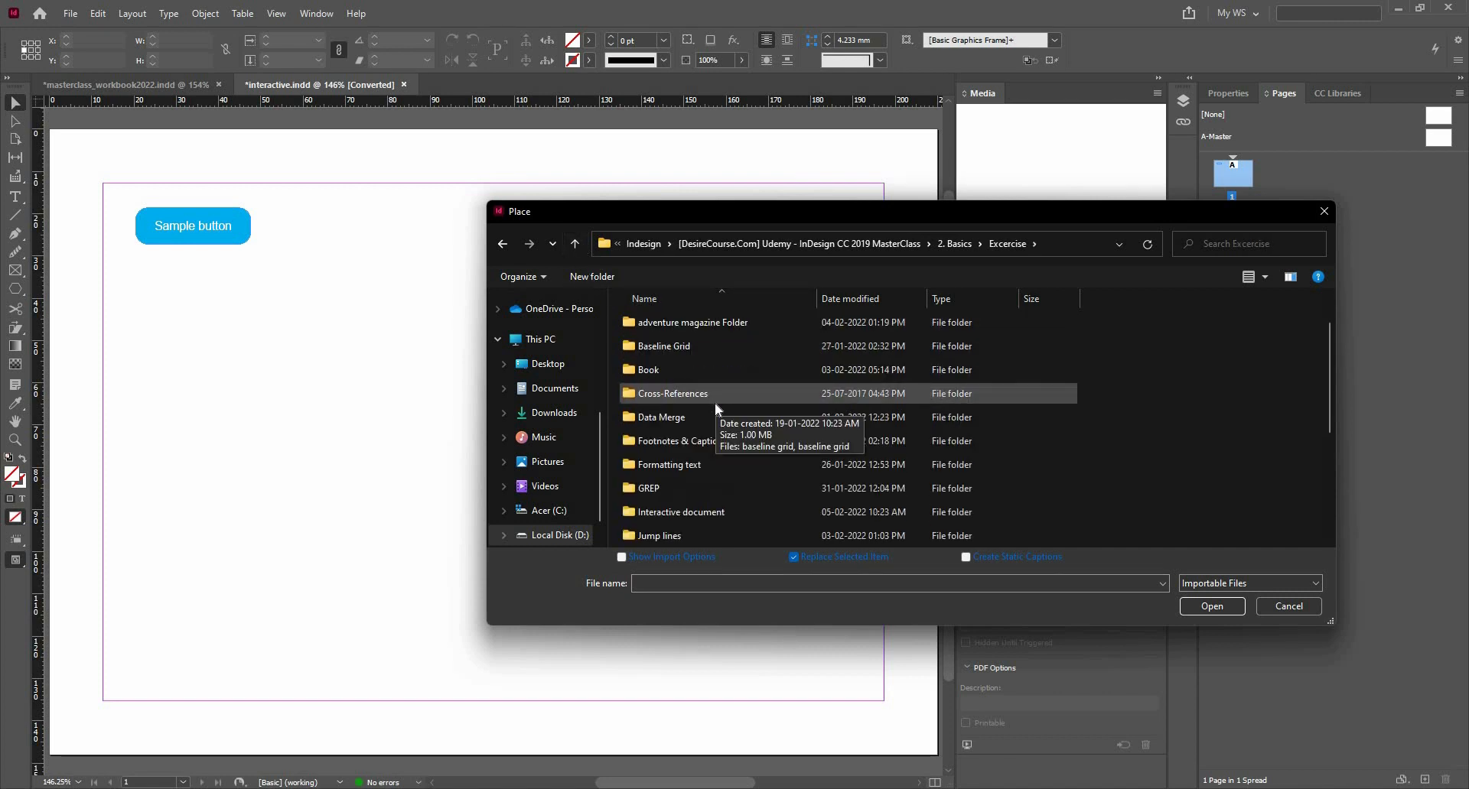
{"action": "scroll", "coordinate": [719, 409], "scroll_direction": "down", "scroll_amount": 3}
{"action": "scroll", "coordinate": [720, 409], "scroll_direction": "up", "scroll_amount": 4}
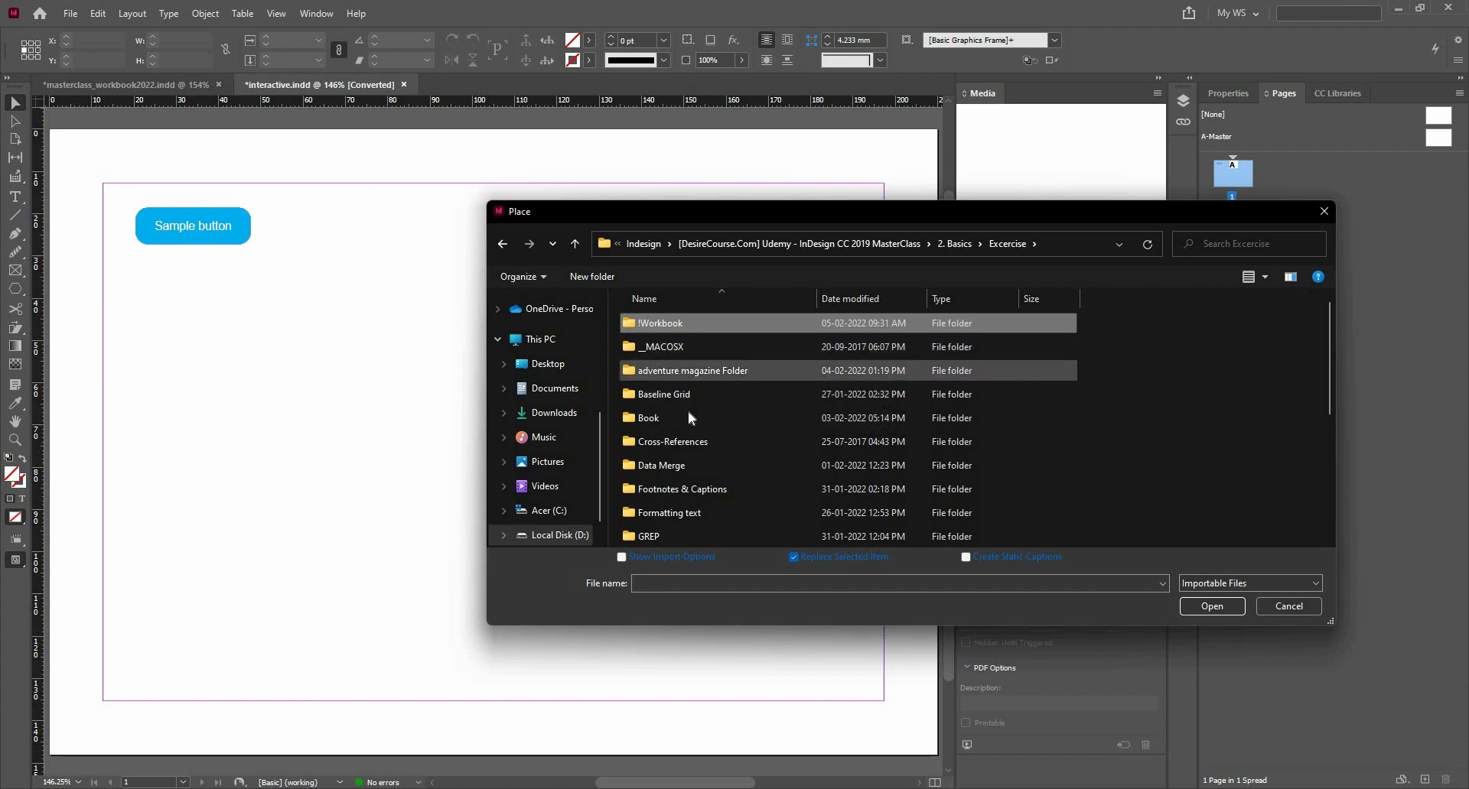
{"action": "left_click", "coordinate": [679, 324]}
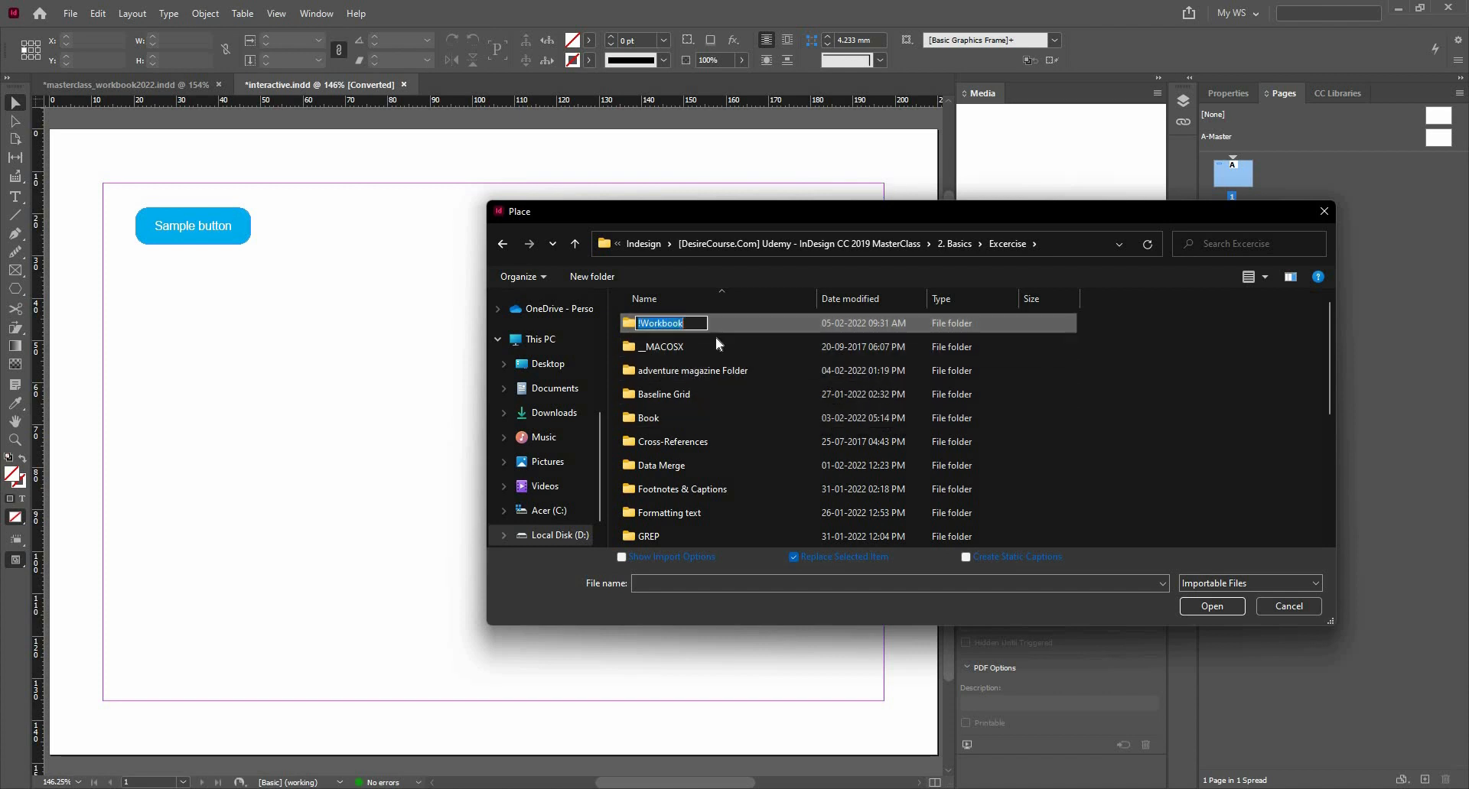
{"action": "scroll", "coordinate": [728, 361], "scroll_direction": "down", "scroll_amount": 4}
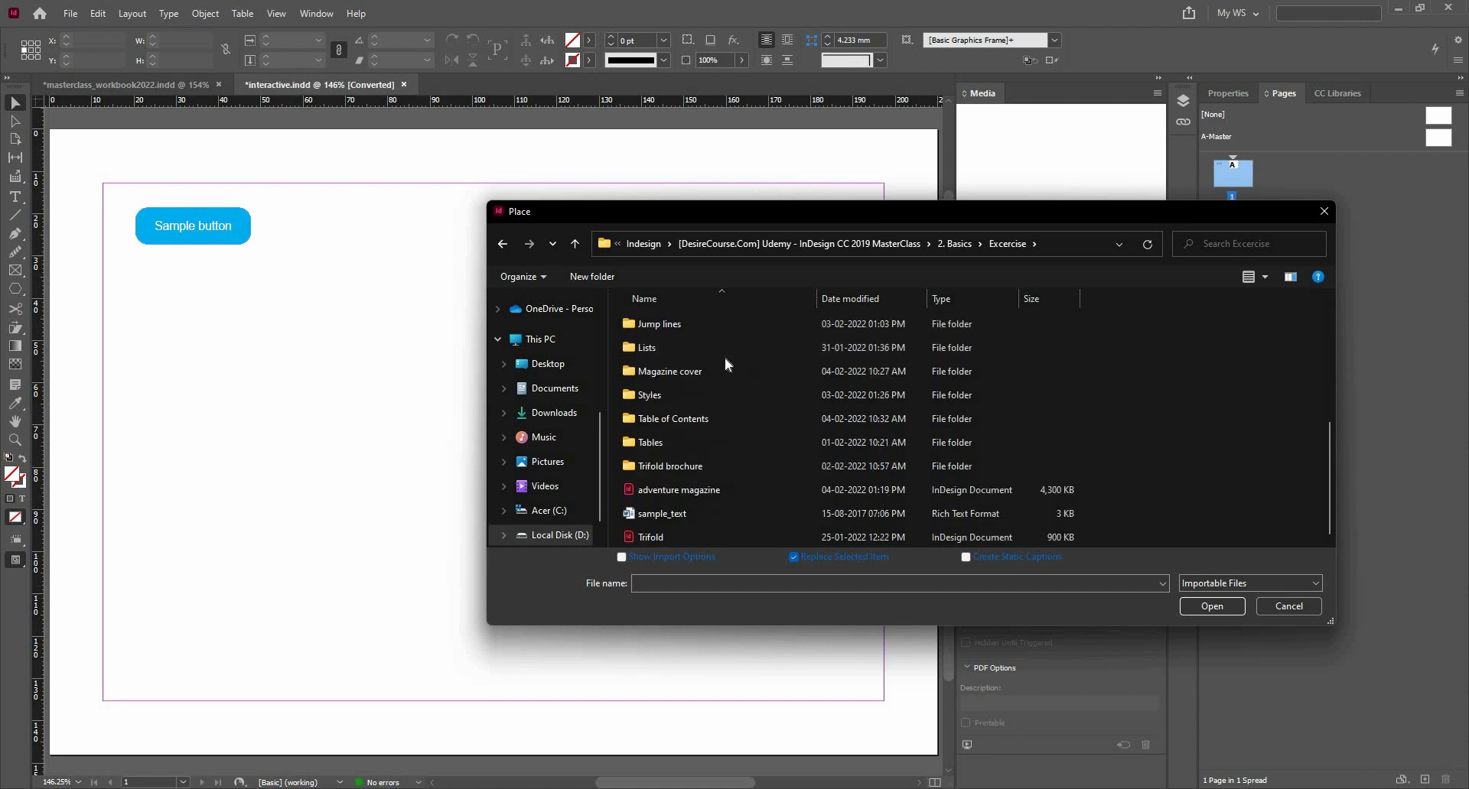
{"action": "scroll", "coordinate": [728, 365], "scroll_direction": "up", "scroll_amount": 4}
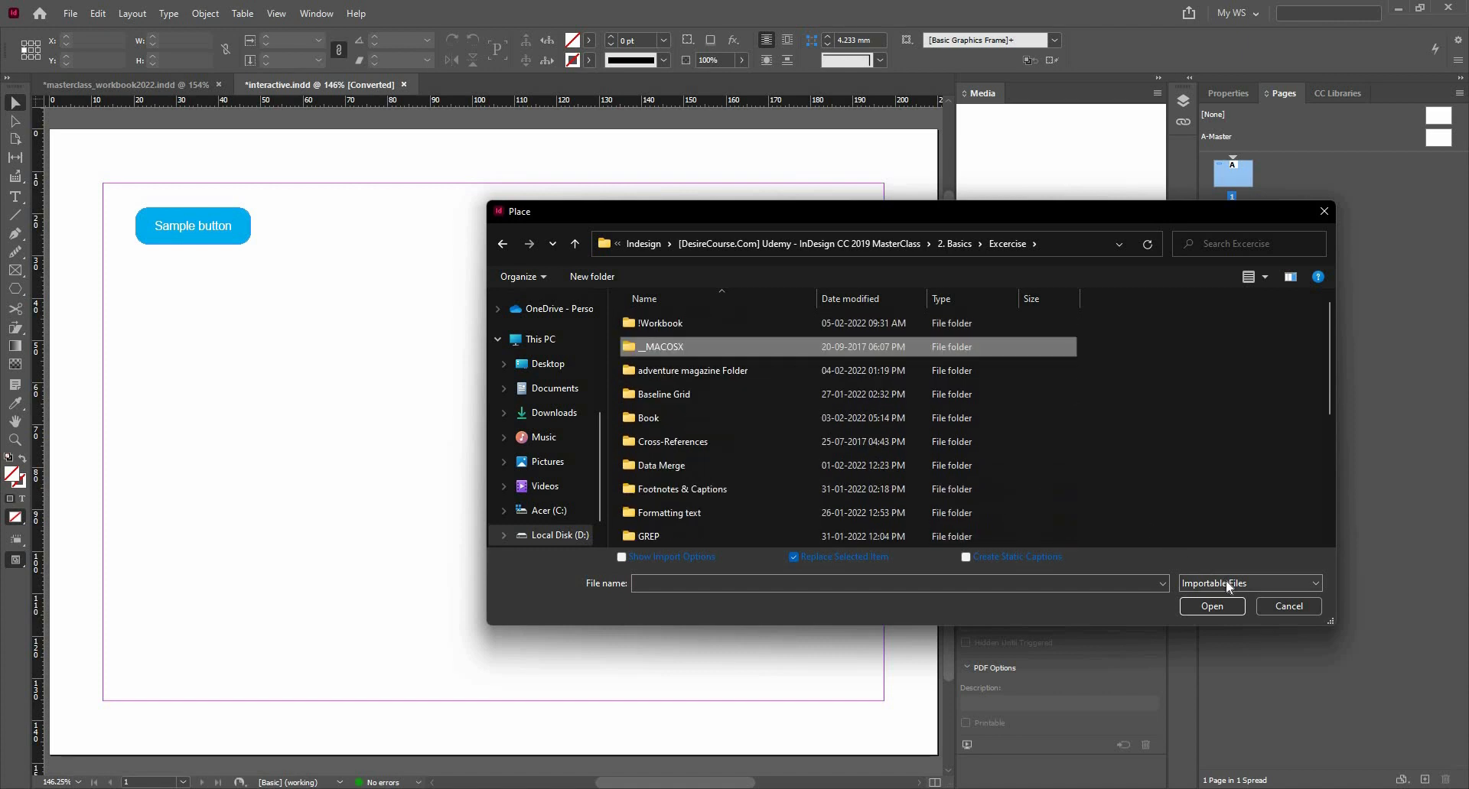
Step: Set the Place file filter to All Files and check the Excercise folder and adventure magazine Folder for a file to place
{"action": "left_click", "coordinate": [1250, 583]}
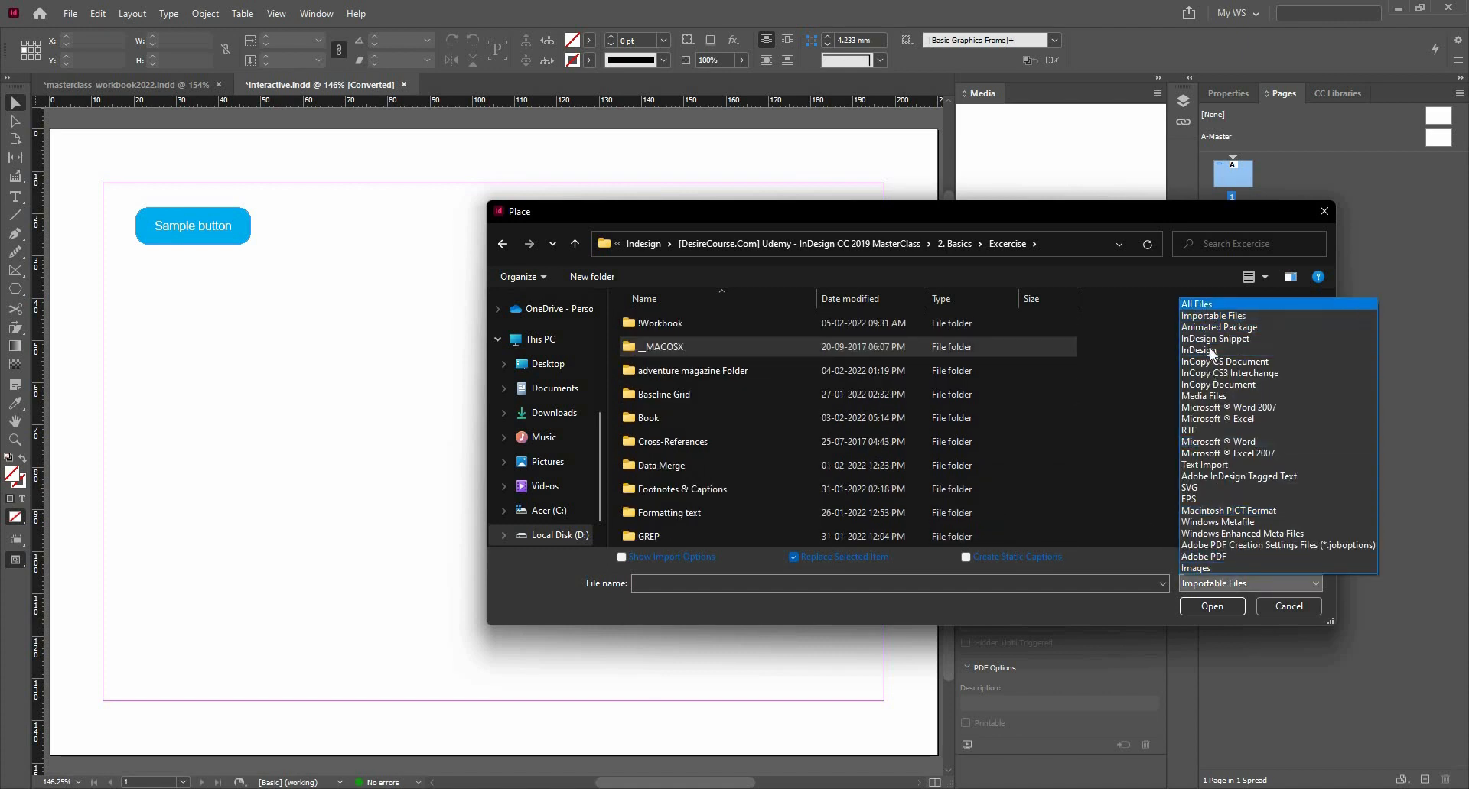
{"action": "left_click", "coordinate": [1205, 305]}
{"action": "scroll", "coordinate": [1204, 378], "scroll_direction": "down", "scroll_amount": 5}
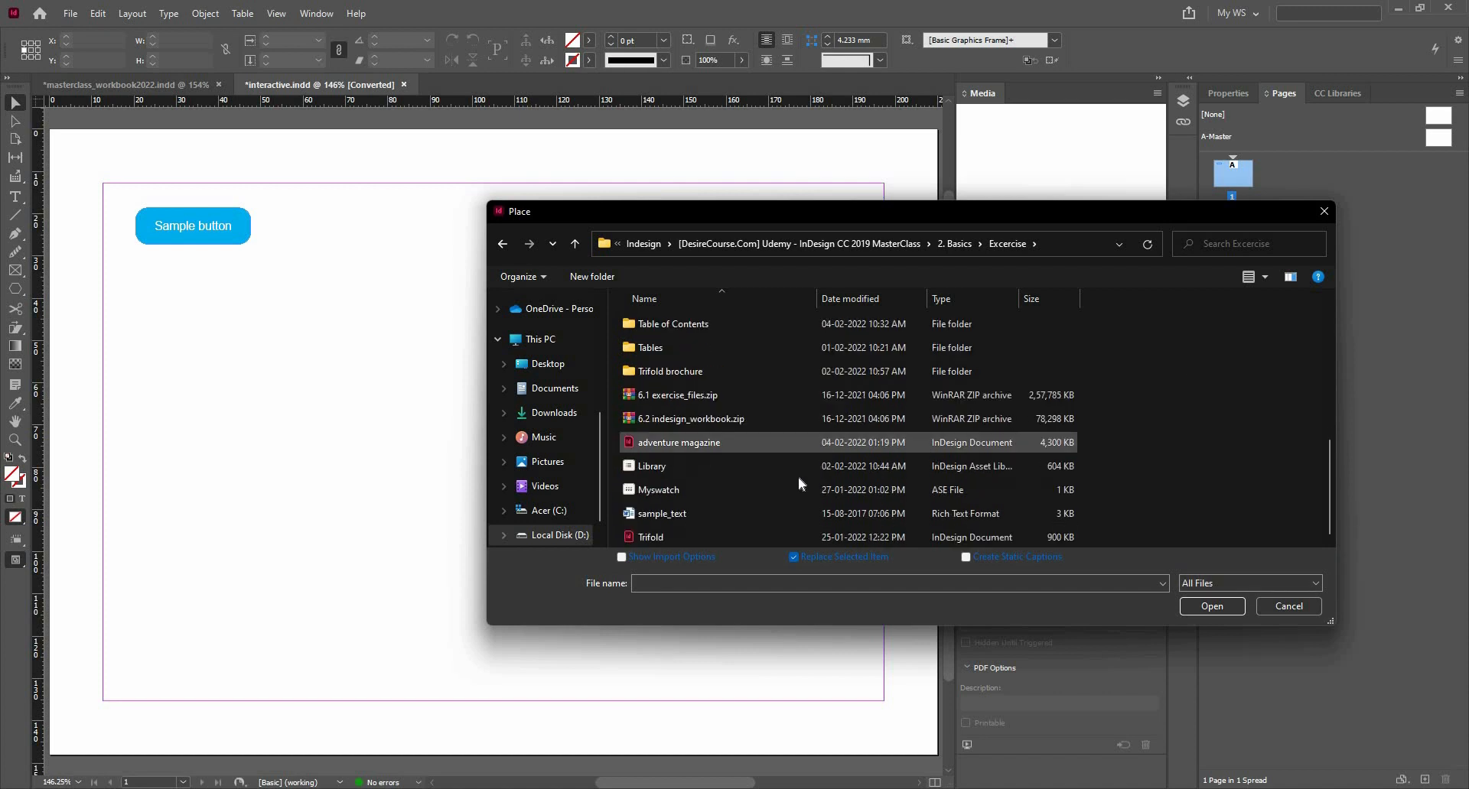
{"action": "scroll", "coordinate": [797, 478], "scroll_direction": "up", "scroll_amount": 5}
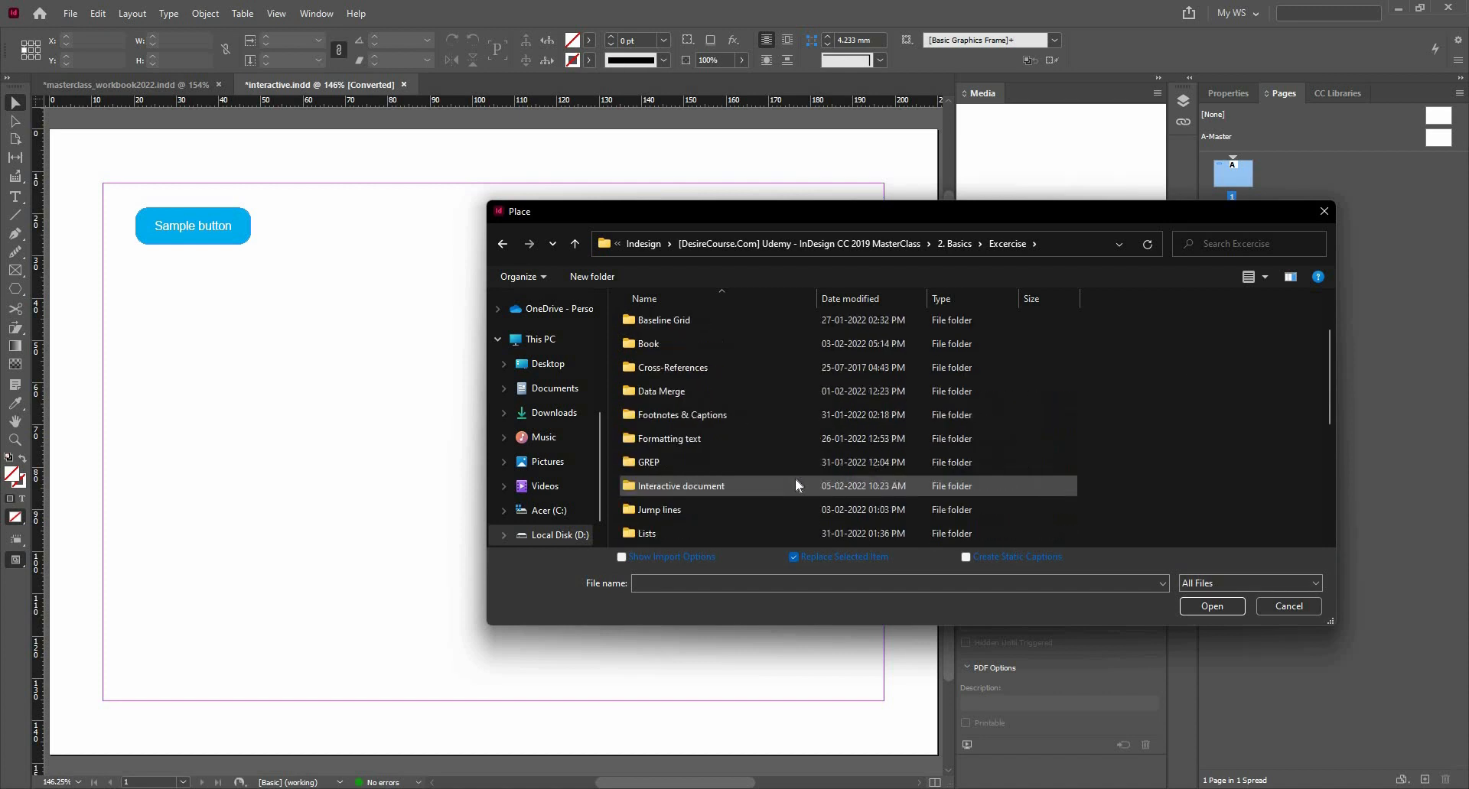
{"action": "double_click", "coordinate": [701, 372]}
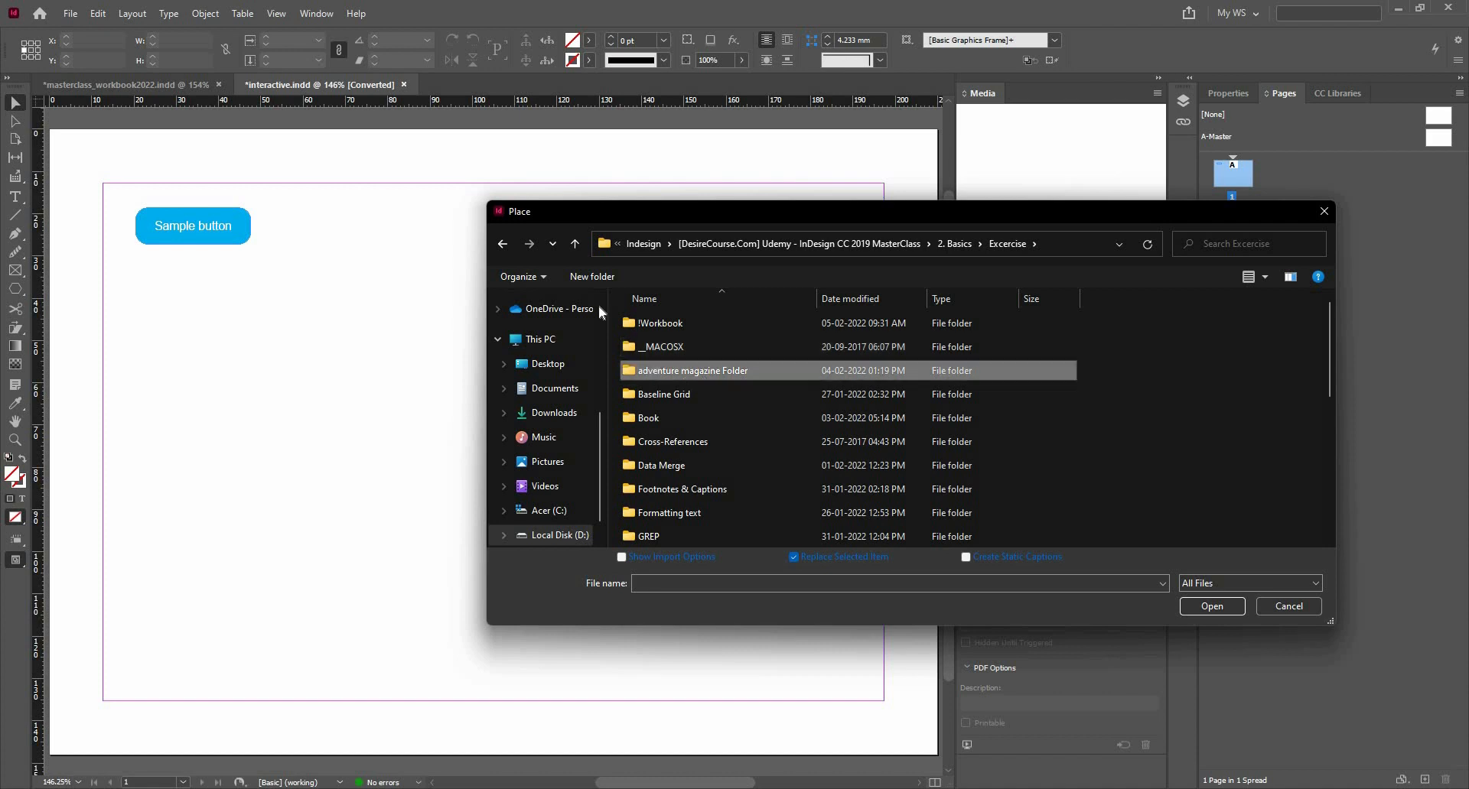
{"action": "left_click", "coordinate": [575, 244]}
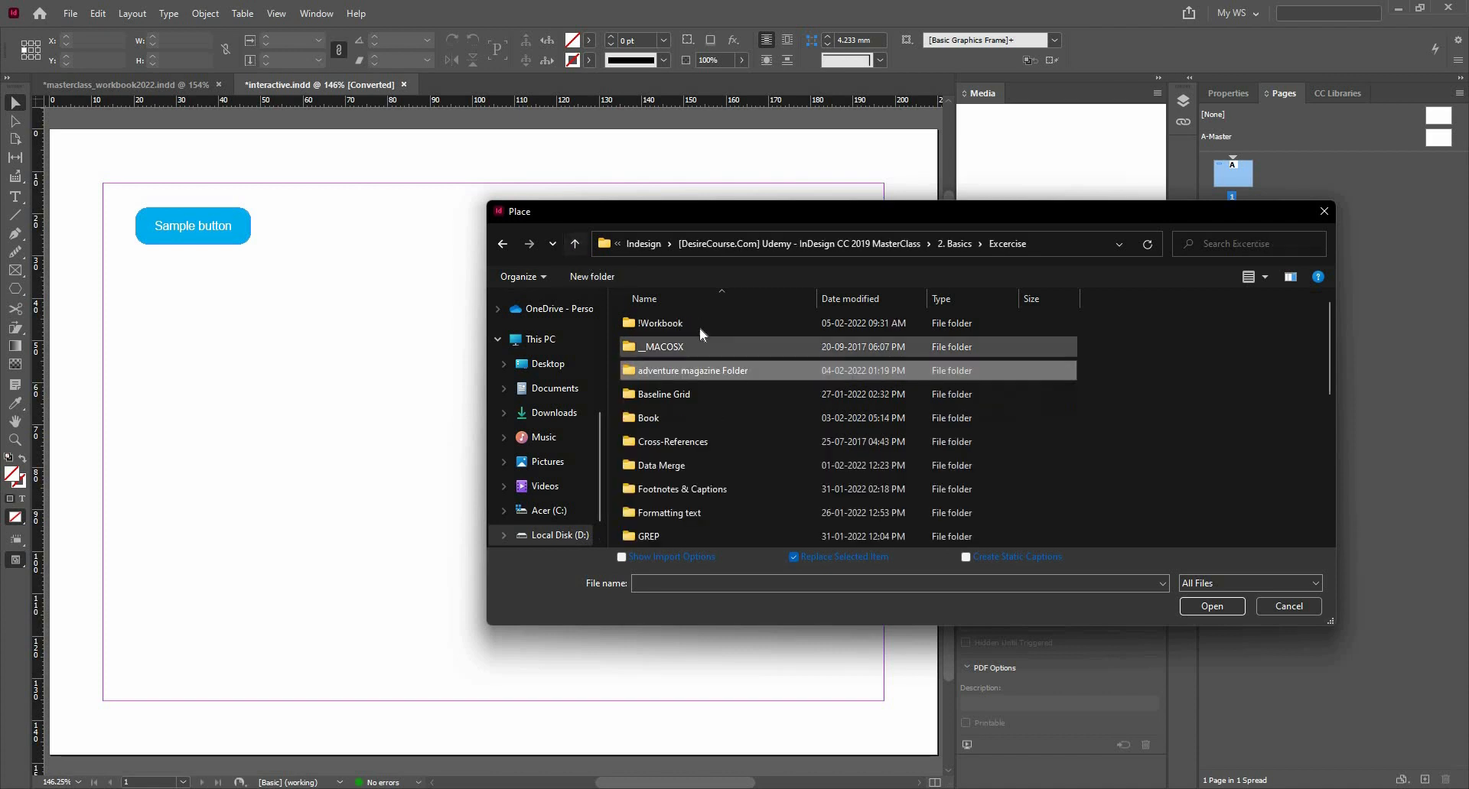
Step: Look through the Links folder inside !Workbook for a media file to place, and return to the Excercise folder
{"action": "double_click", "coordinate": [688, 323]}
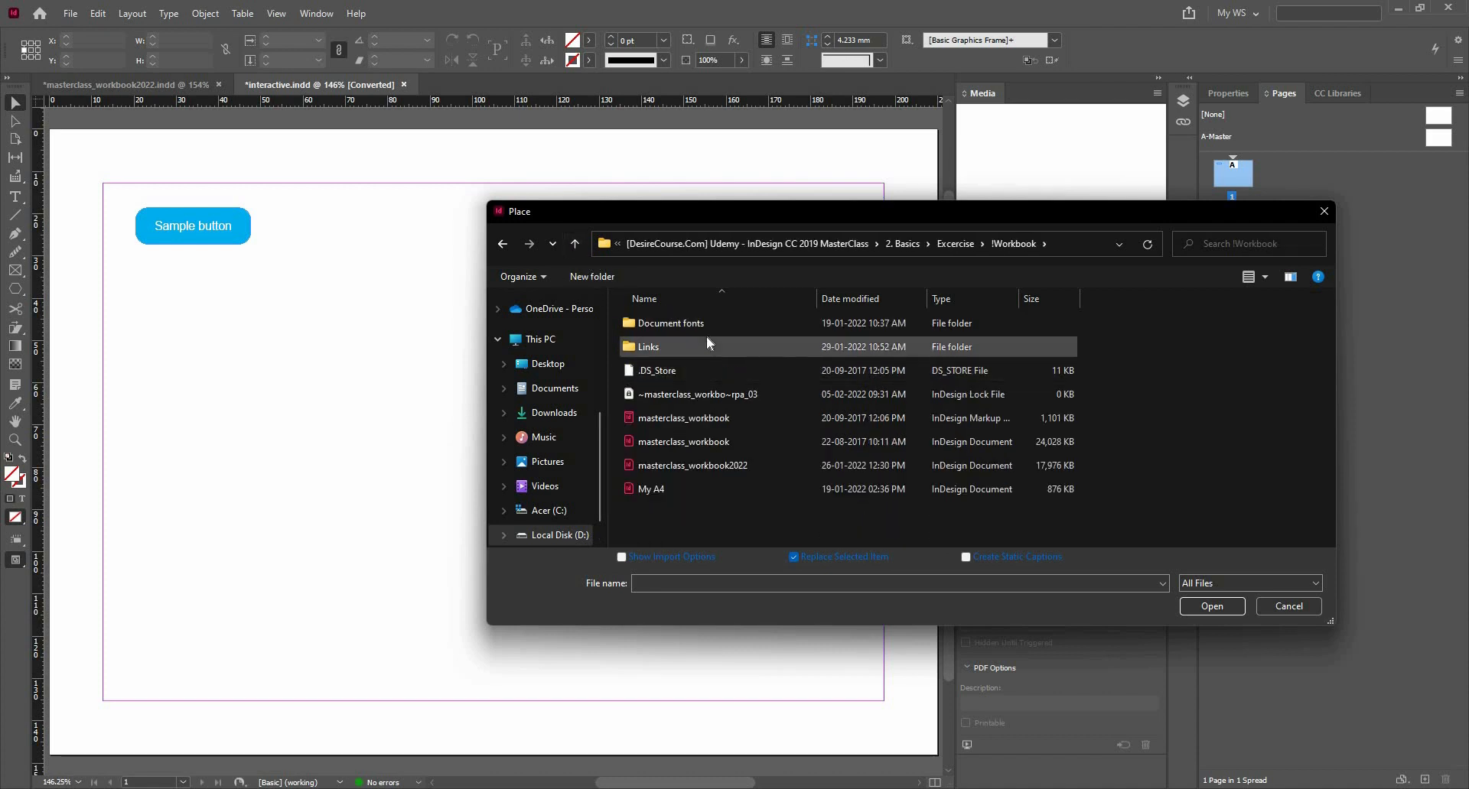
{"action": "double_click", "coordinate": [705, 341]}
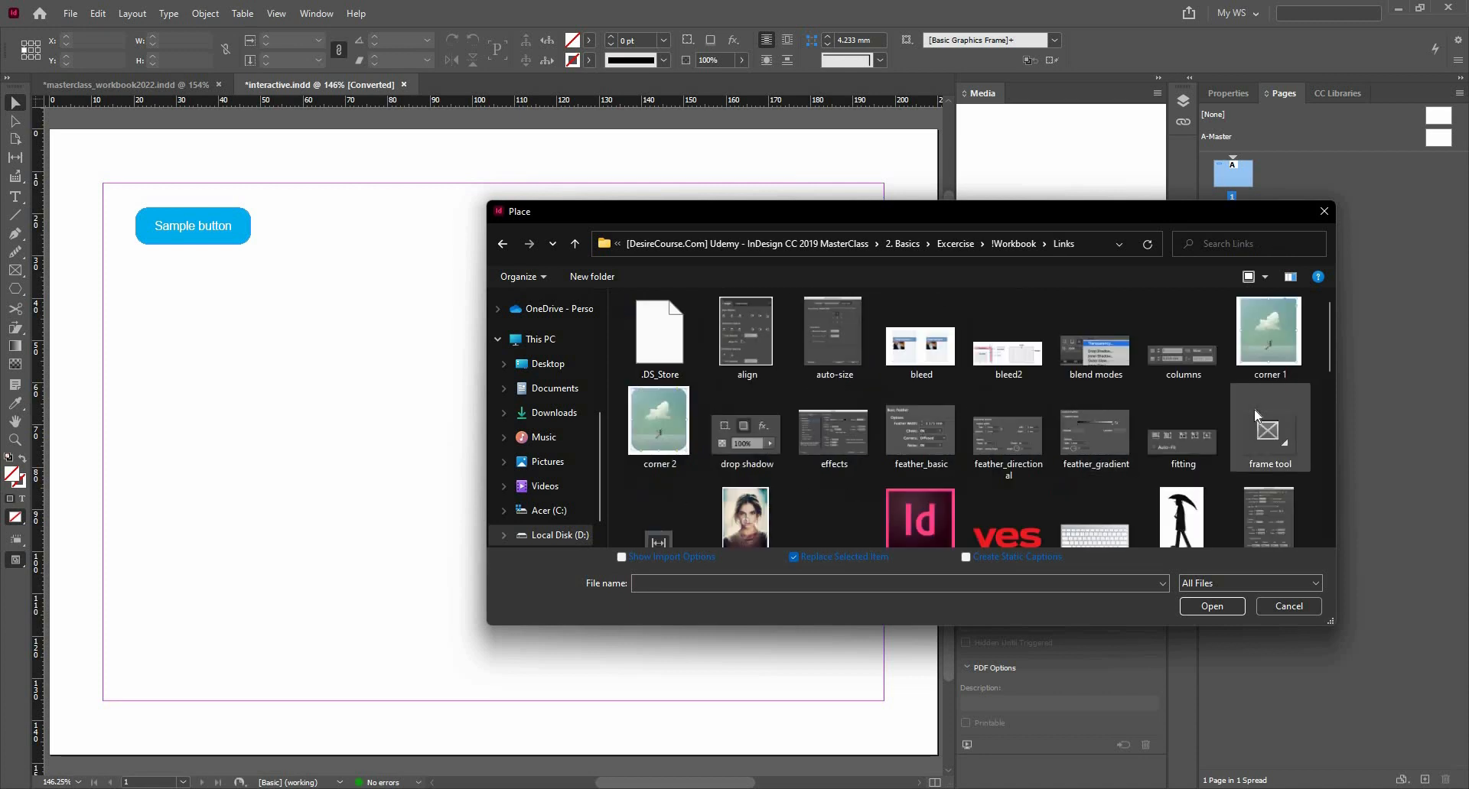
{"action": "scroll", "coordinate": [1257, 417], "scroll_direction": "down", "scroll_amount": 3}
{"action": "scroll", "coordinate": [1256, 417], "scroll_direction": "down", "scroll_amount": 1}
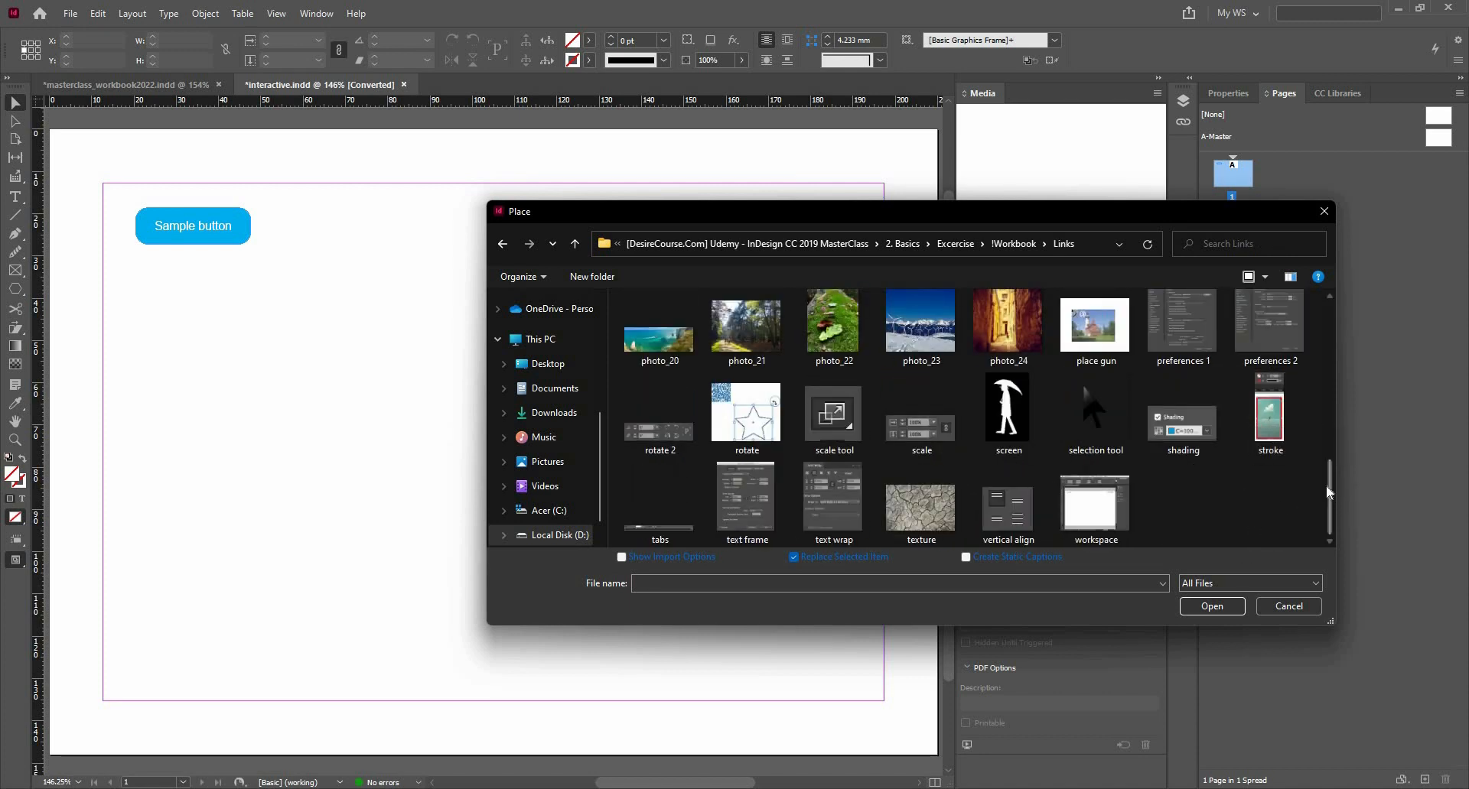
{"action": "scroll", "coordinate": [1312, 429], "scroll_direction": "up", "scroll_amount": 2}
{"action": "scroll", "coordinate": [1302, 381], "scroll_direction": "up", "scroll_amount": 4}
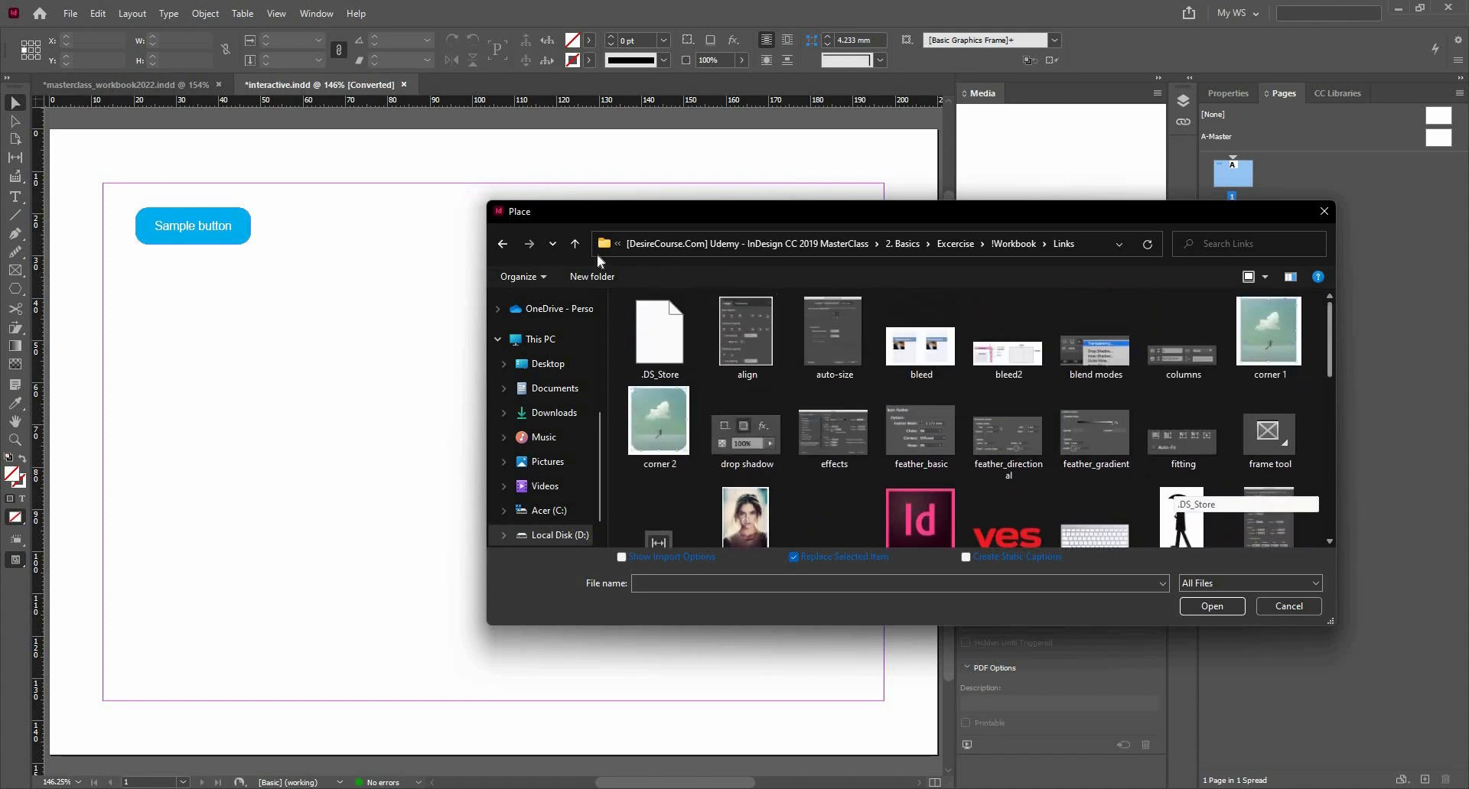
{"action": "left_click", "coordinate": [574, 243]}
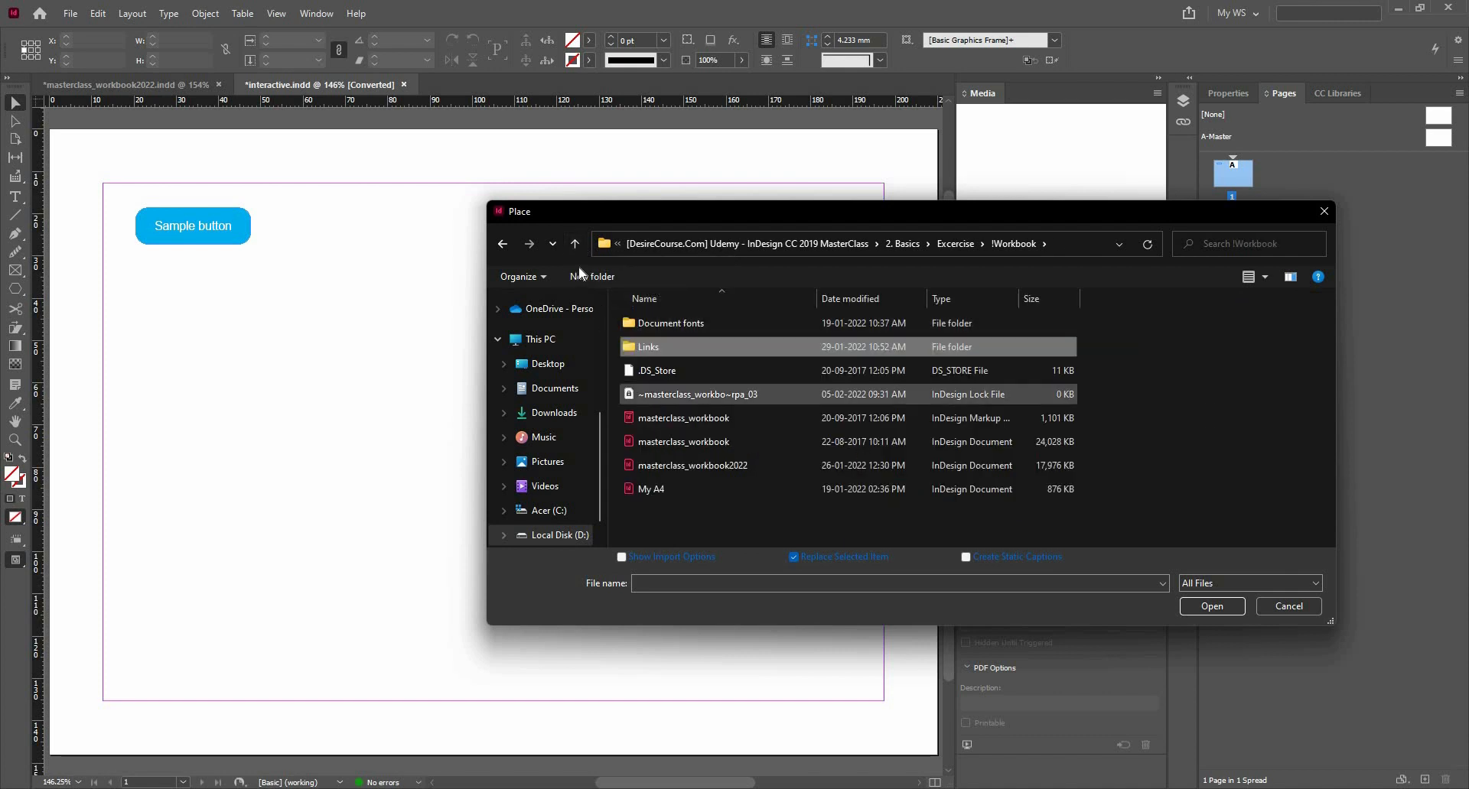
{"action": "left_click", "coordinate": [574, 243]}
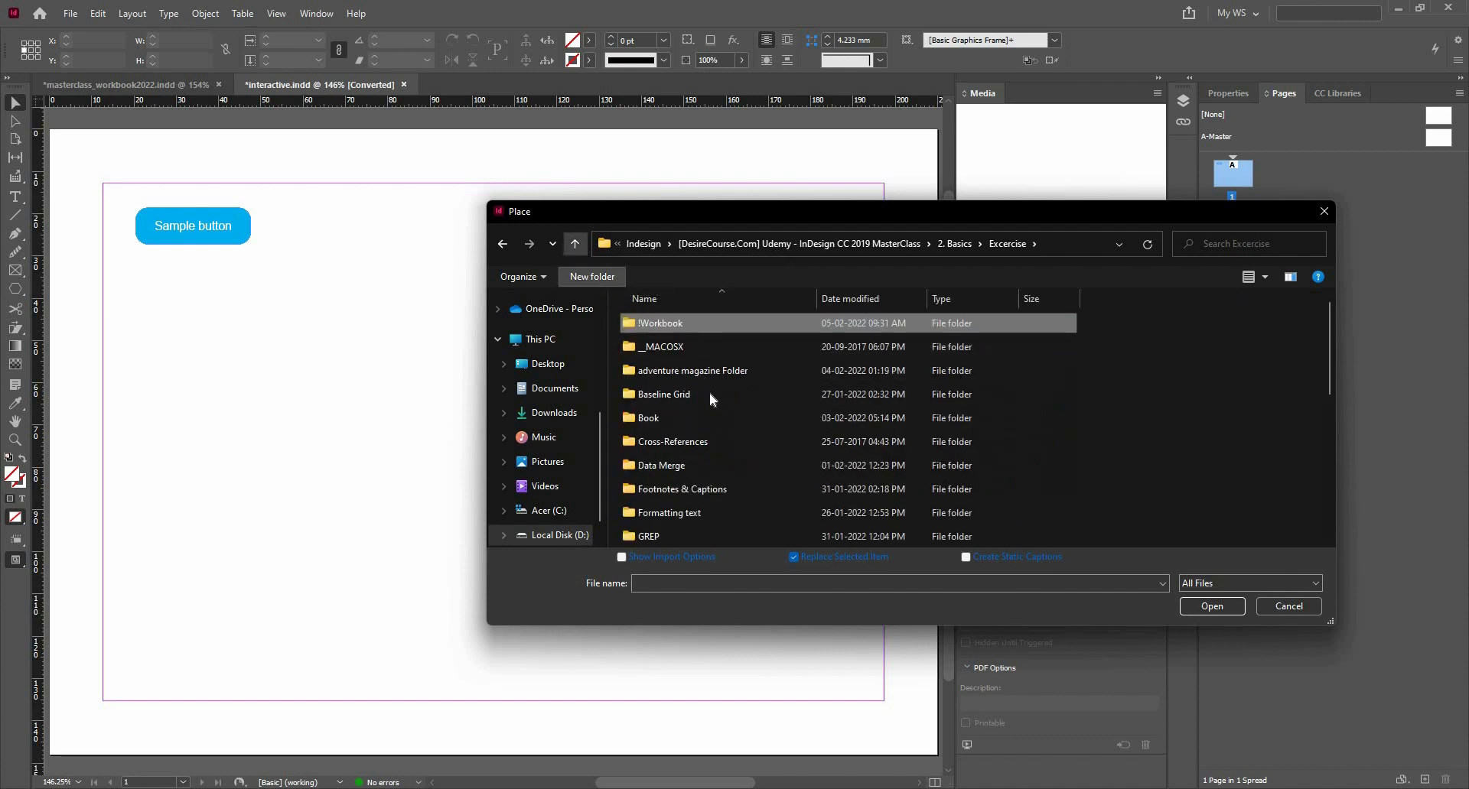
Step: Look through the rest of the Excercise folder for a video and enter .mp4 as the search term
{"action": "left_click", "coordinate": [710, 372]}
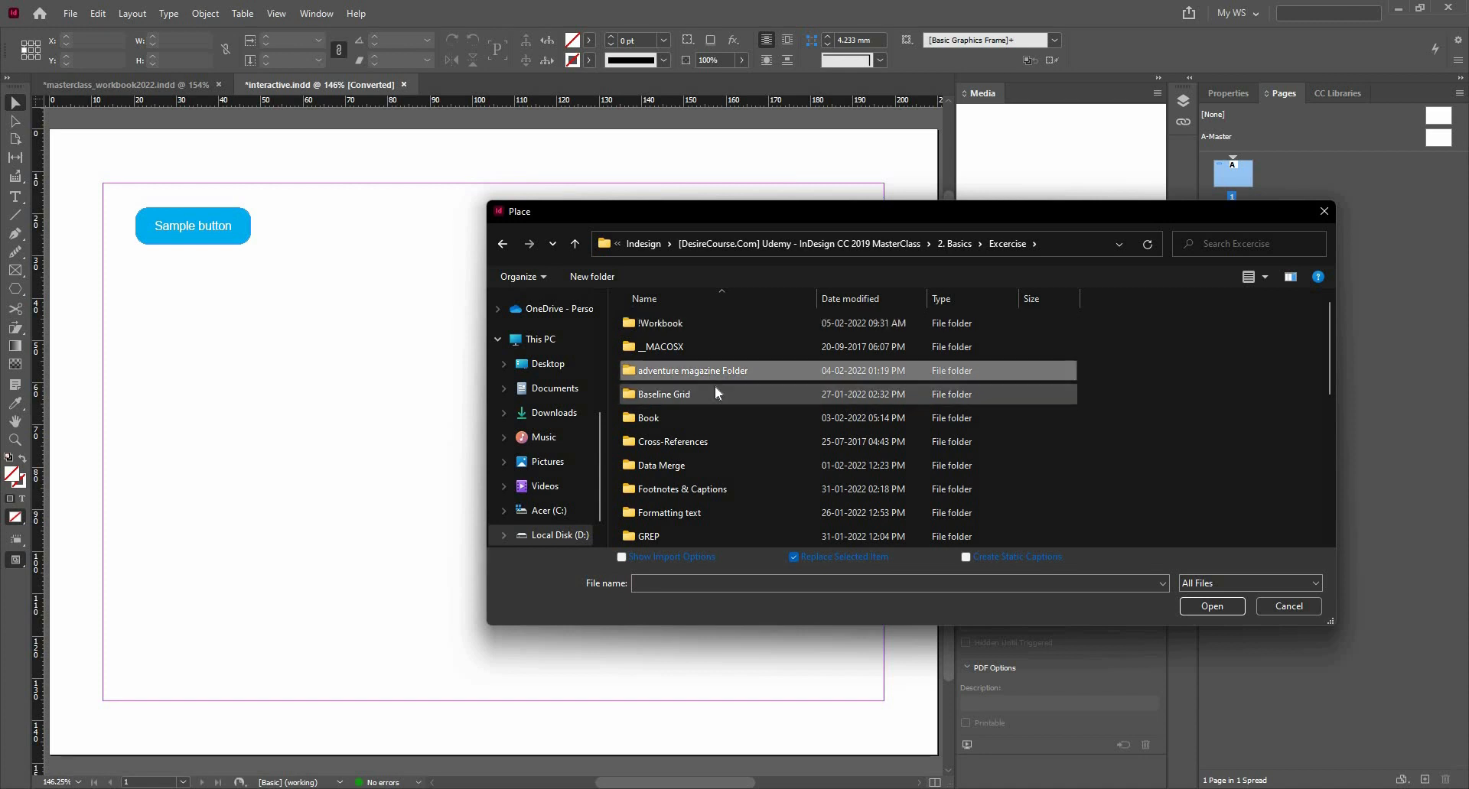
{"action": "scroll", "coordinate": [717, 393], "scroll_direction": "down", "scroll_amount": 4}
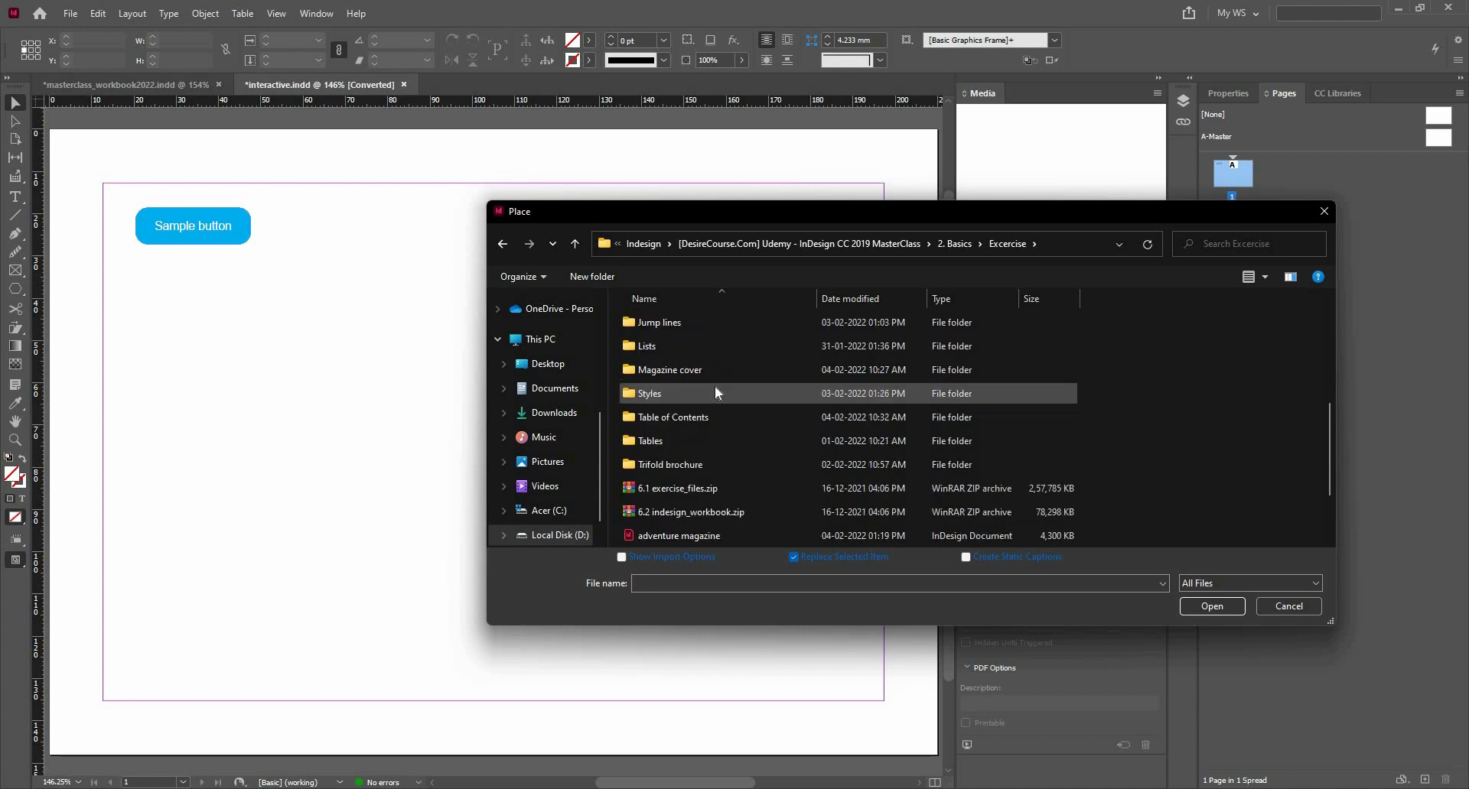
{"action": "scroll", "coordinate": [718, 394], "scroll_direction": "down", "scroll_amount": 1}
{"action": "scroll", "coordinate": [717, 393], "scroll_direction": "down", "scroll_amount": 1}
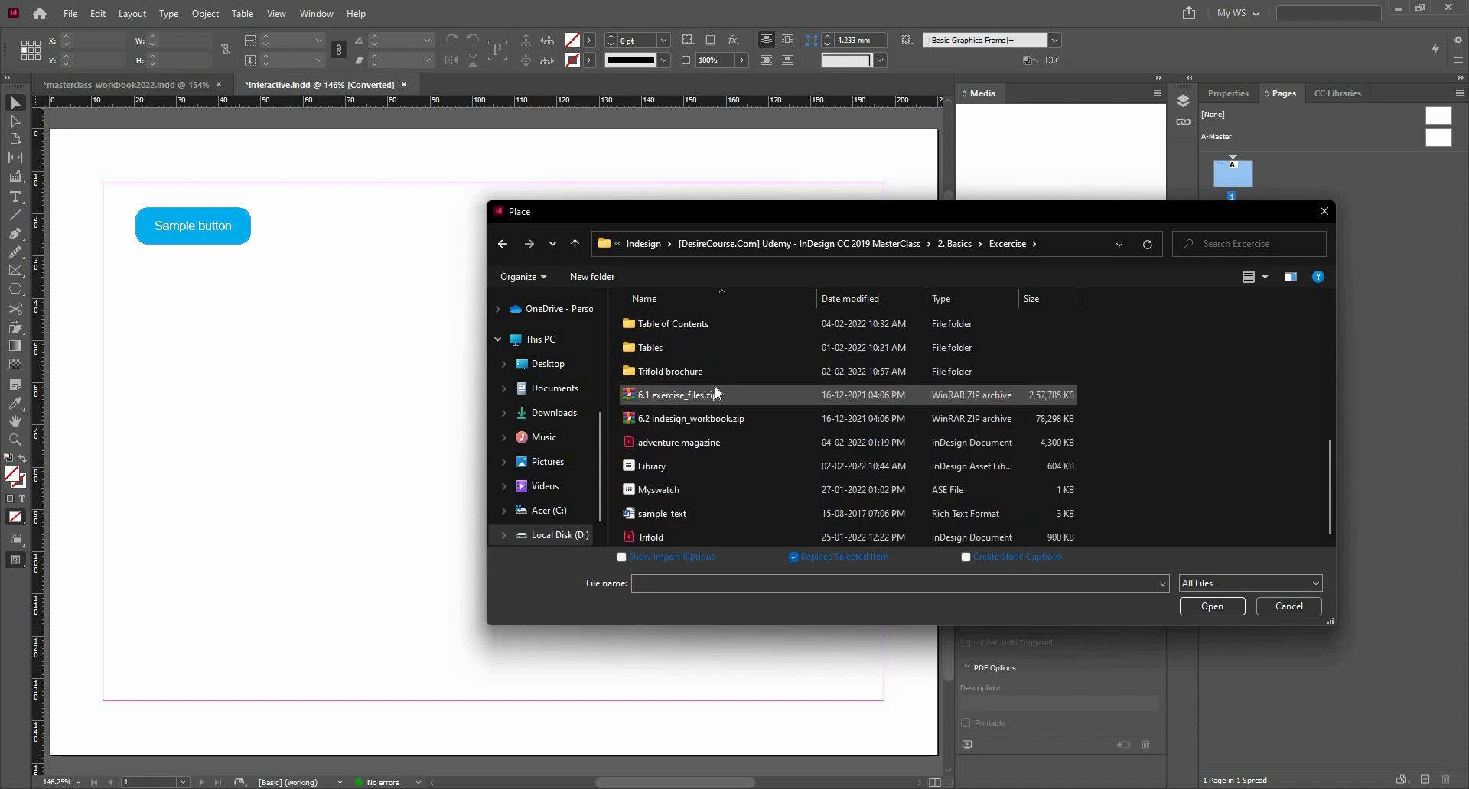
{"action": "scroll", "coordinate": [717, 393], "scroll_direction": "up", "scroll_amount": 3}
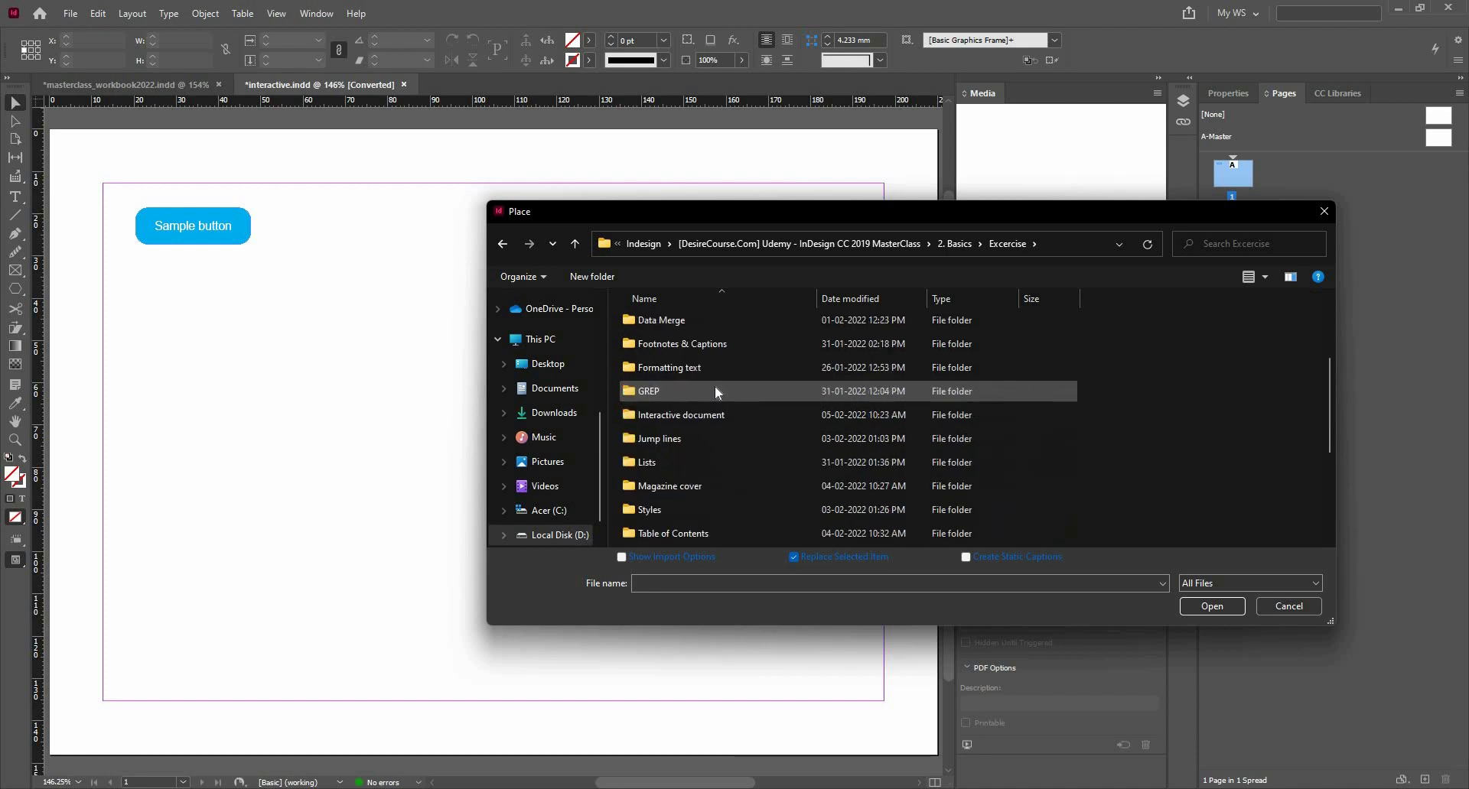
{"action": "scroll", "coordinate": [718, 393], "scroll_direction": "up", "scroll_amount": 2}
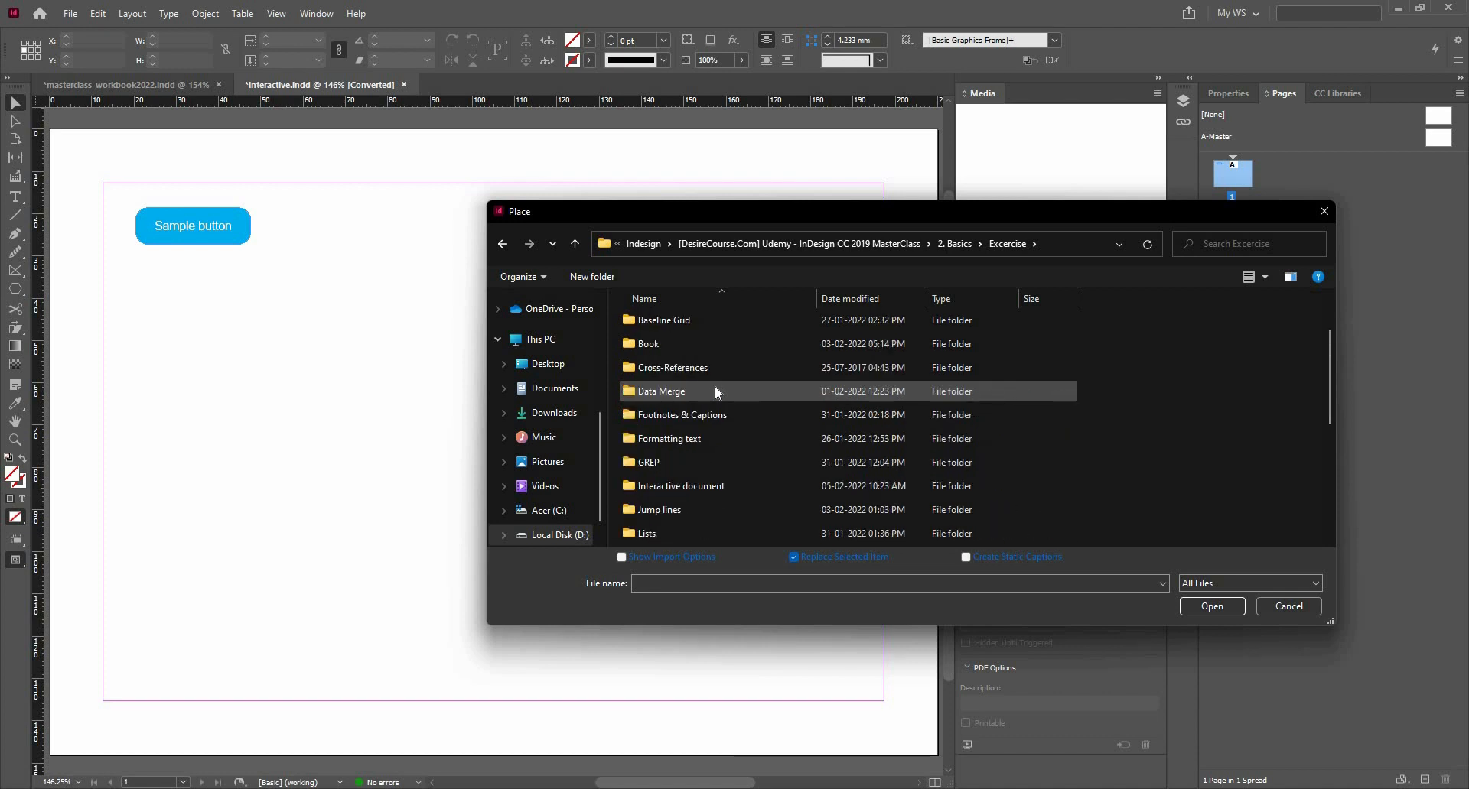
{"action": "left_click", "coordinate": [1223, 253]}
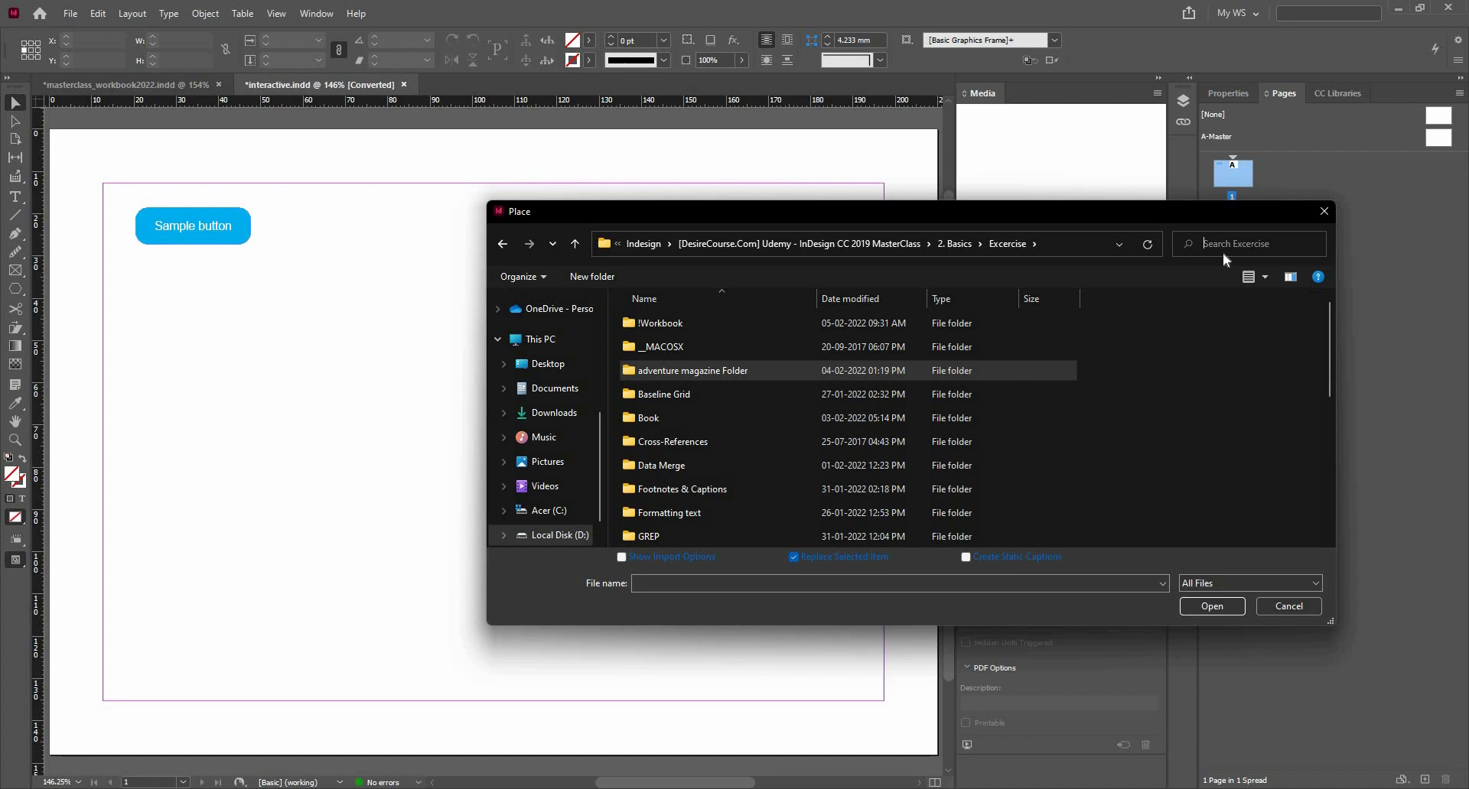
{"action": "type", "text": ".mp4"}
Step: Browse Local Disk (D:) in the Place dialog and open its YouTube Content folder
{"action": "scroll", "coordinate": [564, 459], "scroll_direction": "down", "scroll_amount": 1}
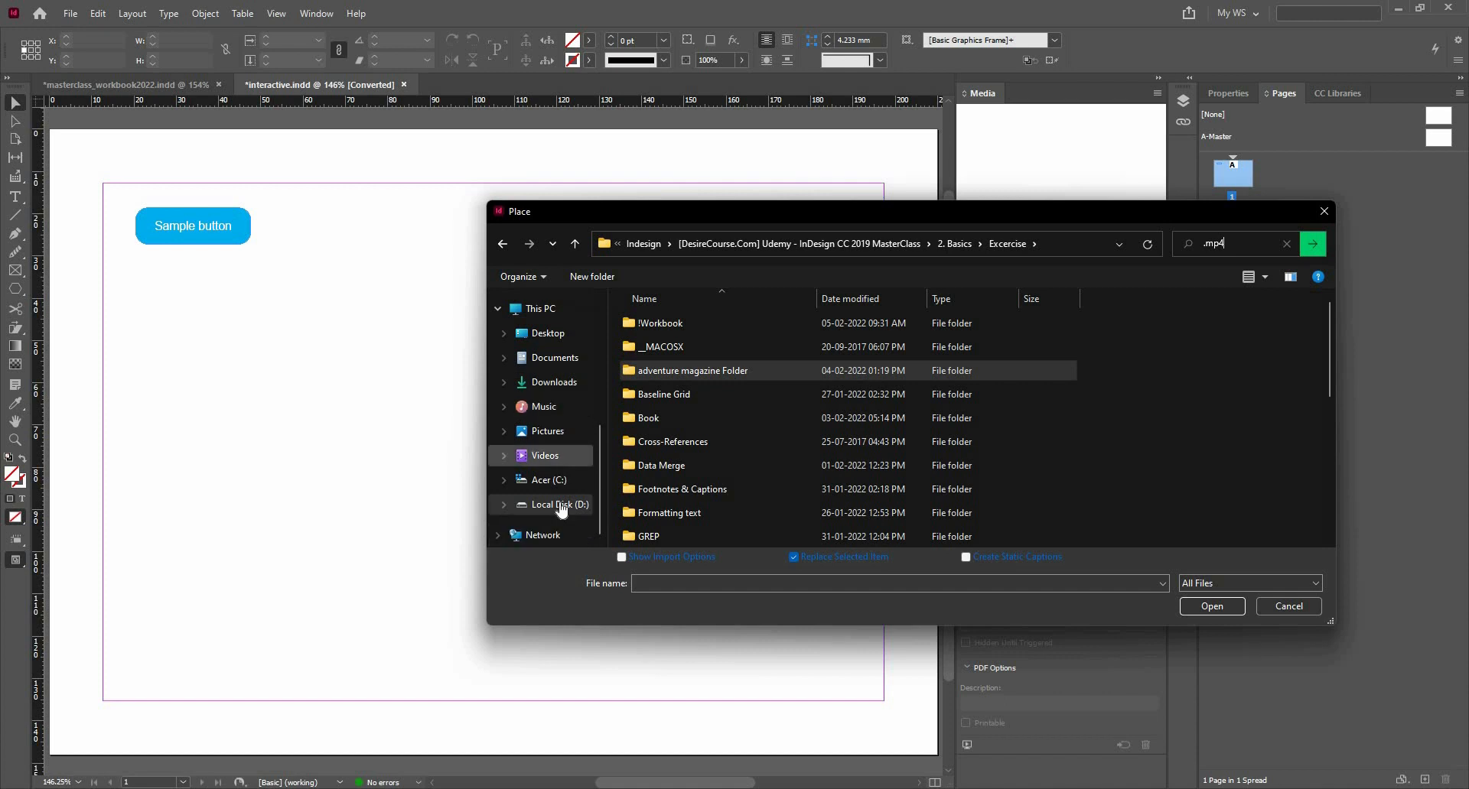
{"action": "left_click", "coordinate": [558, 505]}
{"action": "scroll", "coordinate": [696, 429], "scroll_direction": "down", "scroll_amount": 1}
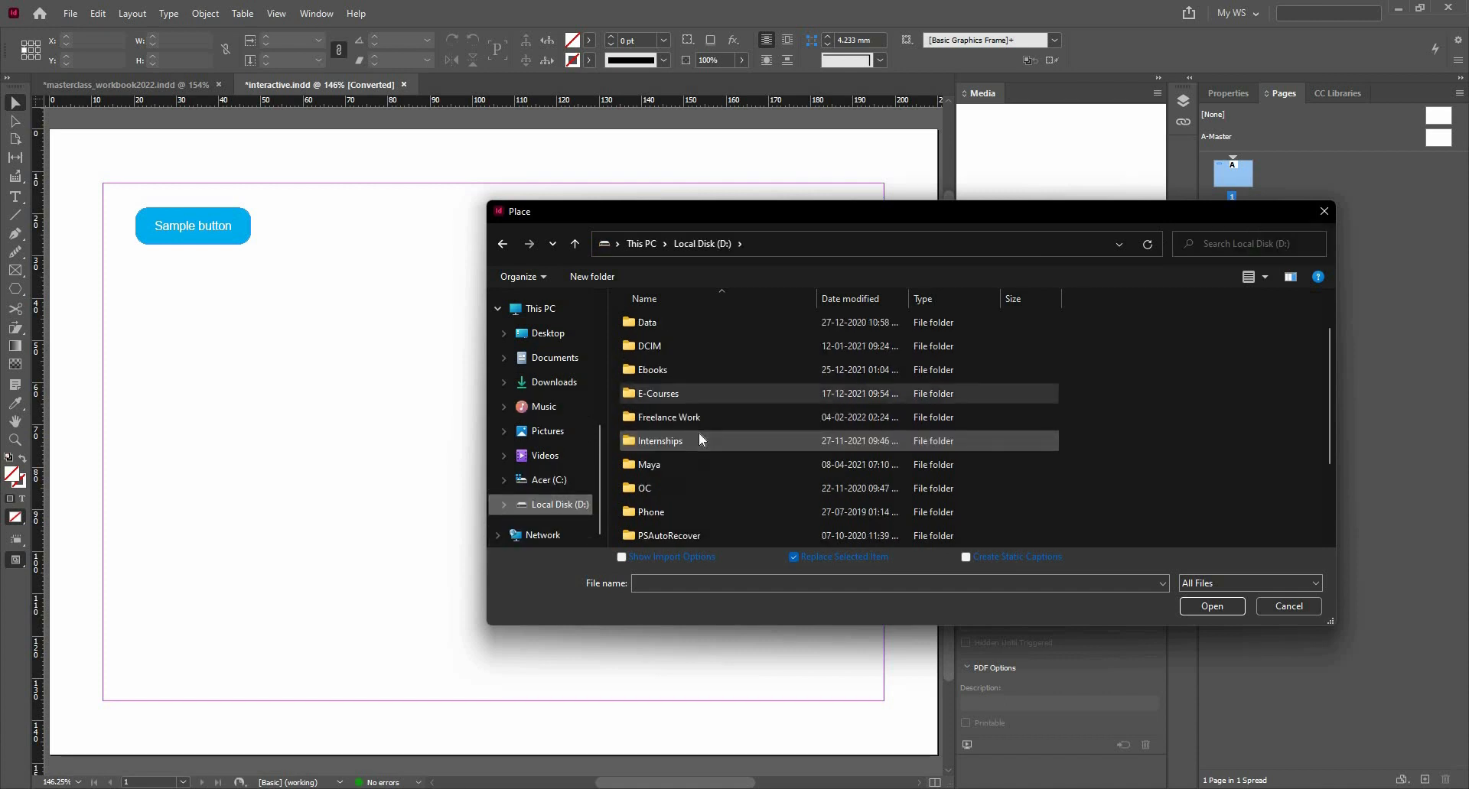
{"action": "scroll", "coordinate": [696, 432], "scroll_direction": "down", "scroll_amount": 1}
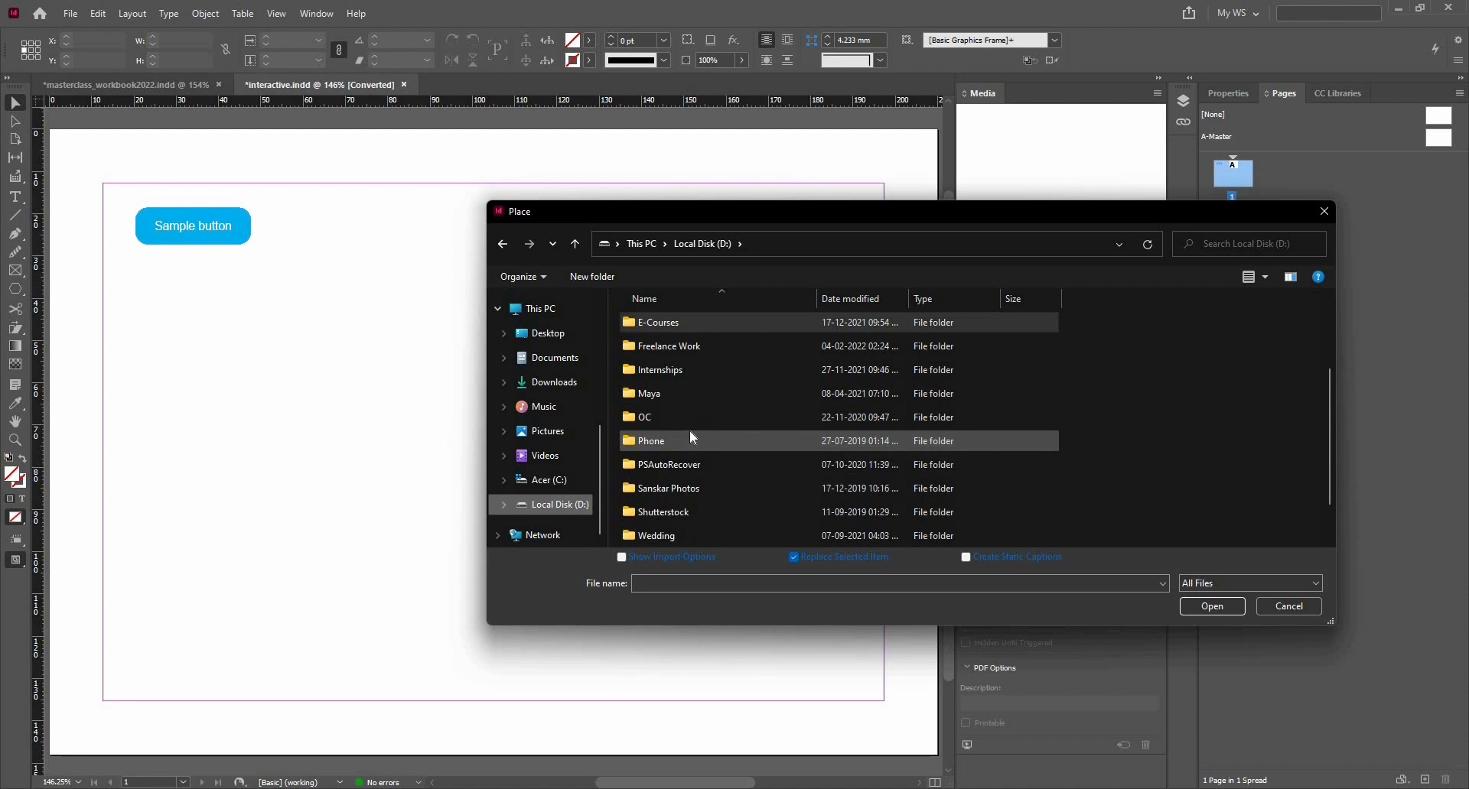
{"action": "scroll", "coordinate": [685, 406], "scroll_direction": "up", "scroll_amount": 2}
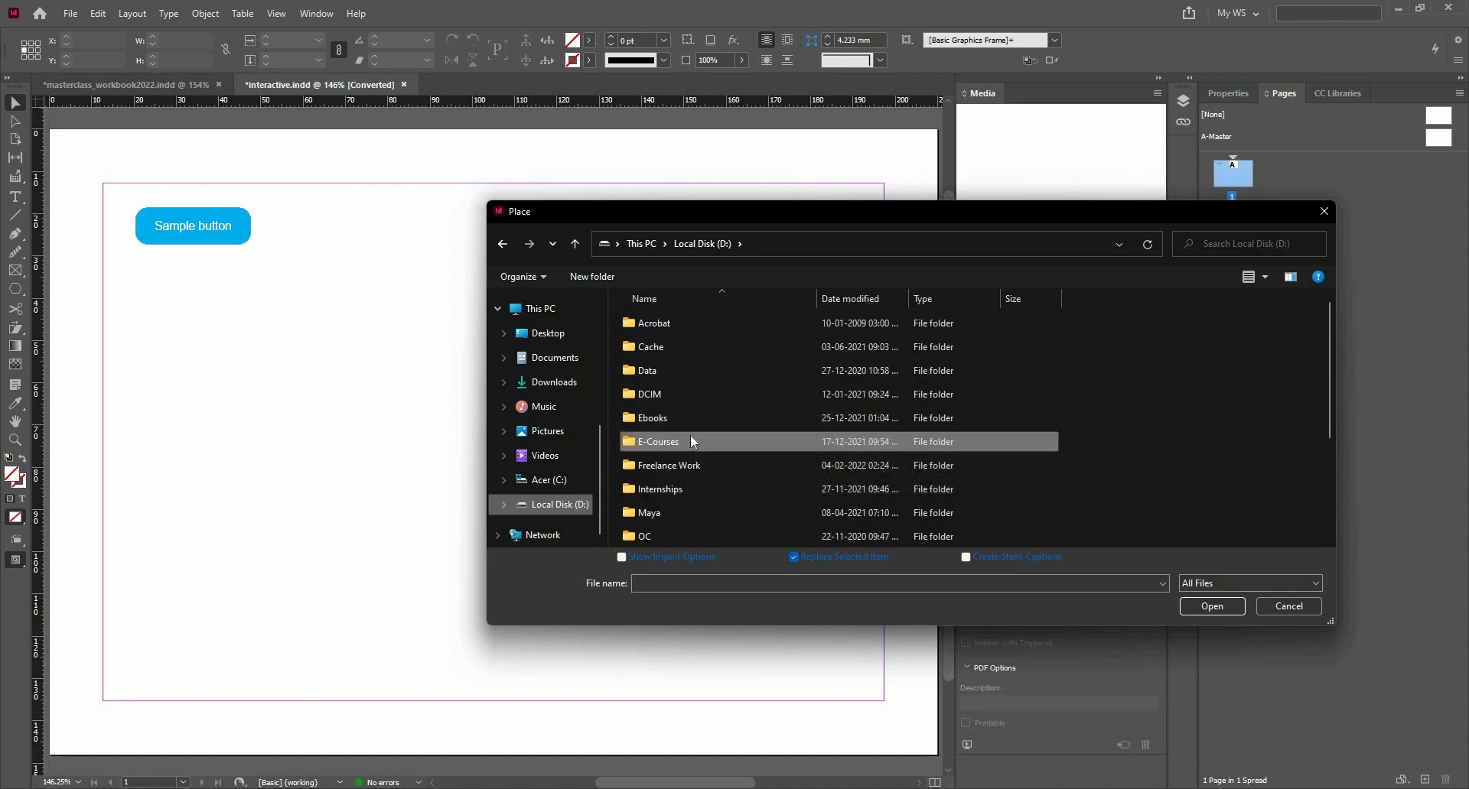
{"action": "scroll", "coordinate": [690, 434], "scroll_direction": "down", "scroll_amount": 3}
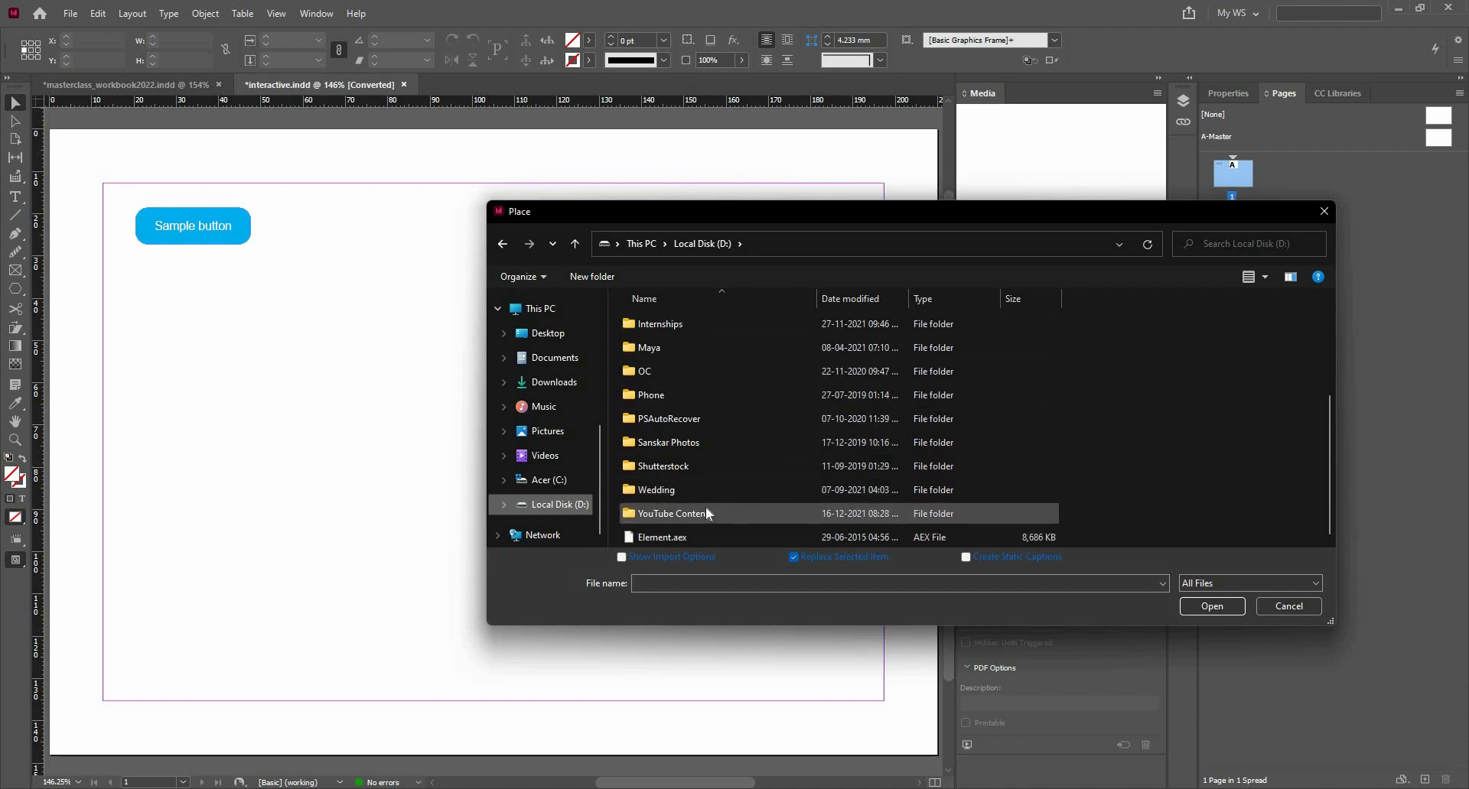
{"action": "double_click", "coordinate": [707, 512]}
Step: Choose the Tourniquet MP4 video from the YouTube Content folder and place it on the page beside the Sample button
{"action": "scroll", "coordinate": [705, 417], "scroll_direction": "down", "scroll_amount": 1}
{"action": "scroll", "coordinate": [707, 419], "scroll_direction": "down", "scroll_amount": 3}
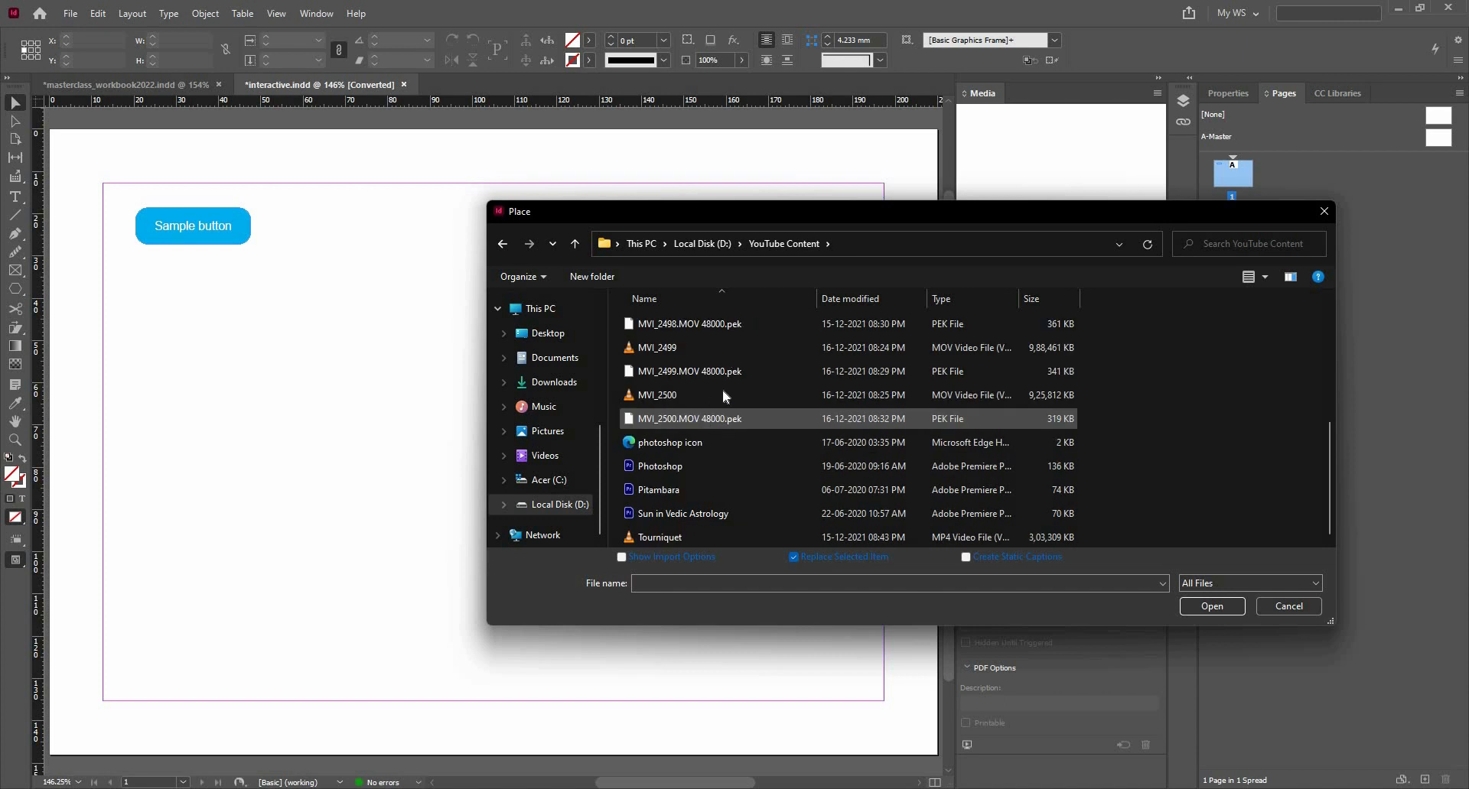
{"action": "left_click", "coordinate": [754, 537]}
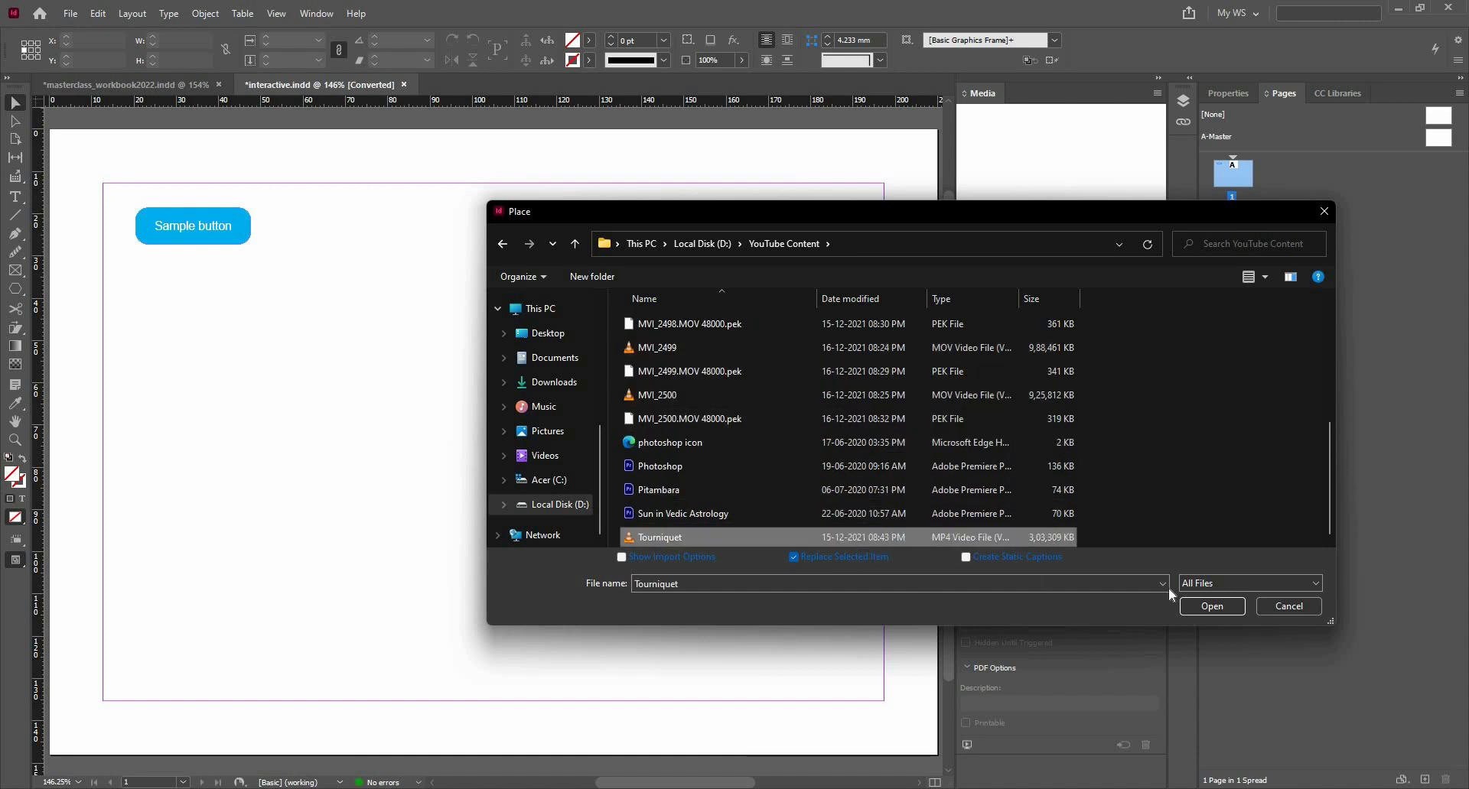
{"action": "left_click", "coordinate": [1224, 606]}
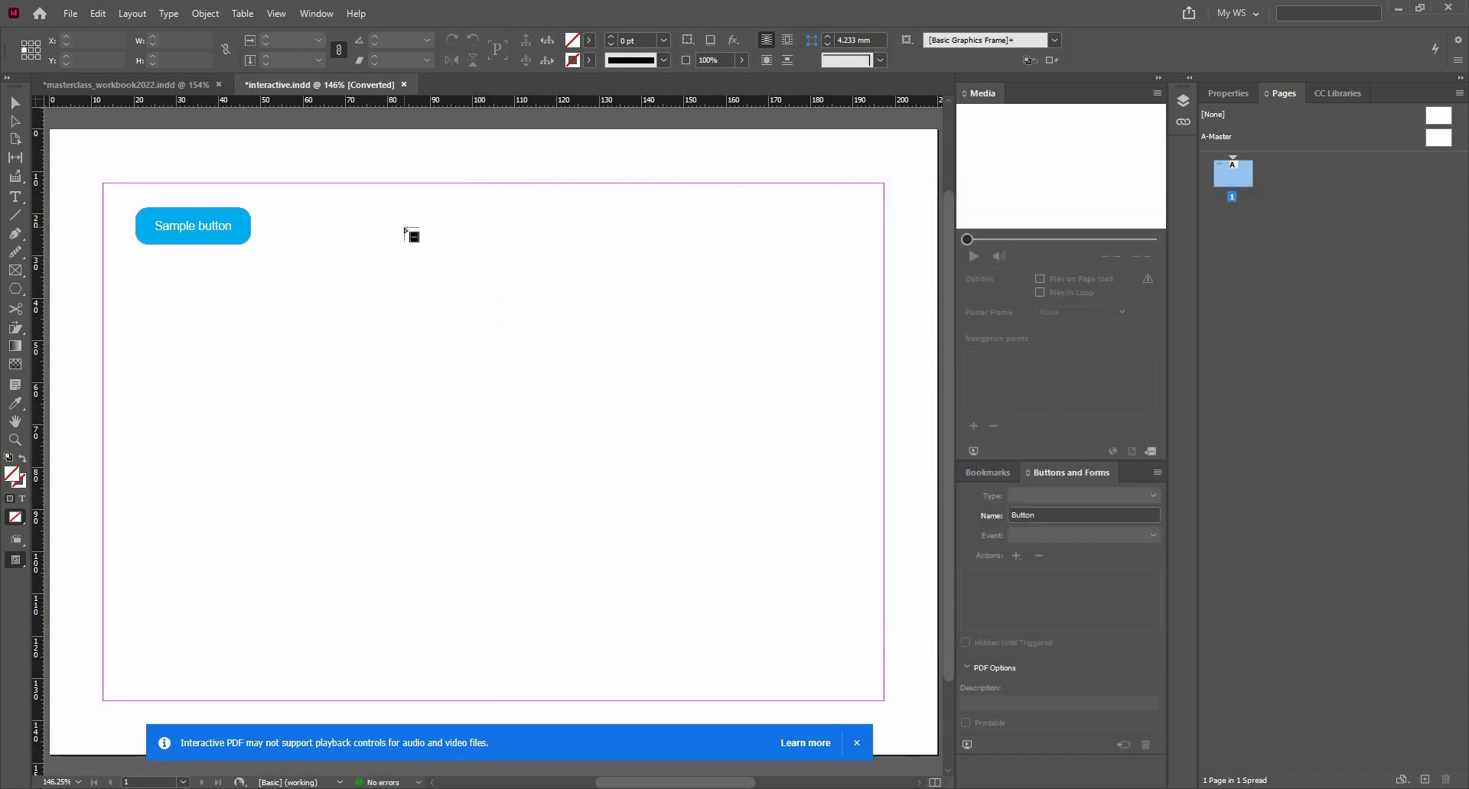
{"action": "left_click", "coordinate": [404, 228]}
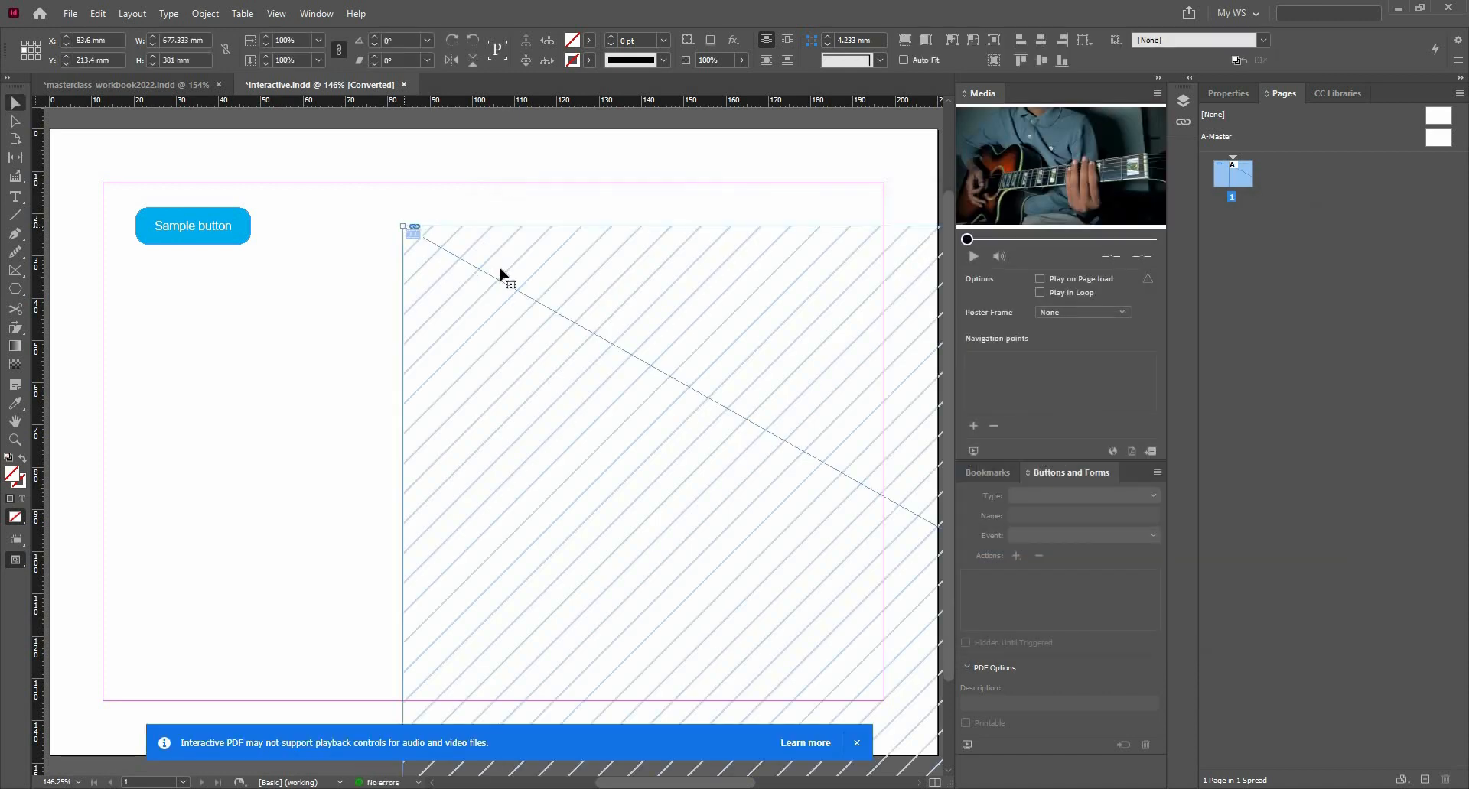
Step: Scale the oversized video frame proportionally down to about 90 × 50 mm and move it inside the page margins
{"action": "scroll", "coordinate": [470, 269], "scroll_direction": "down", "scroll_amount": 1}
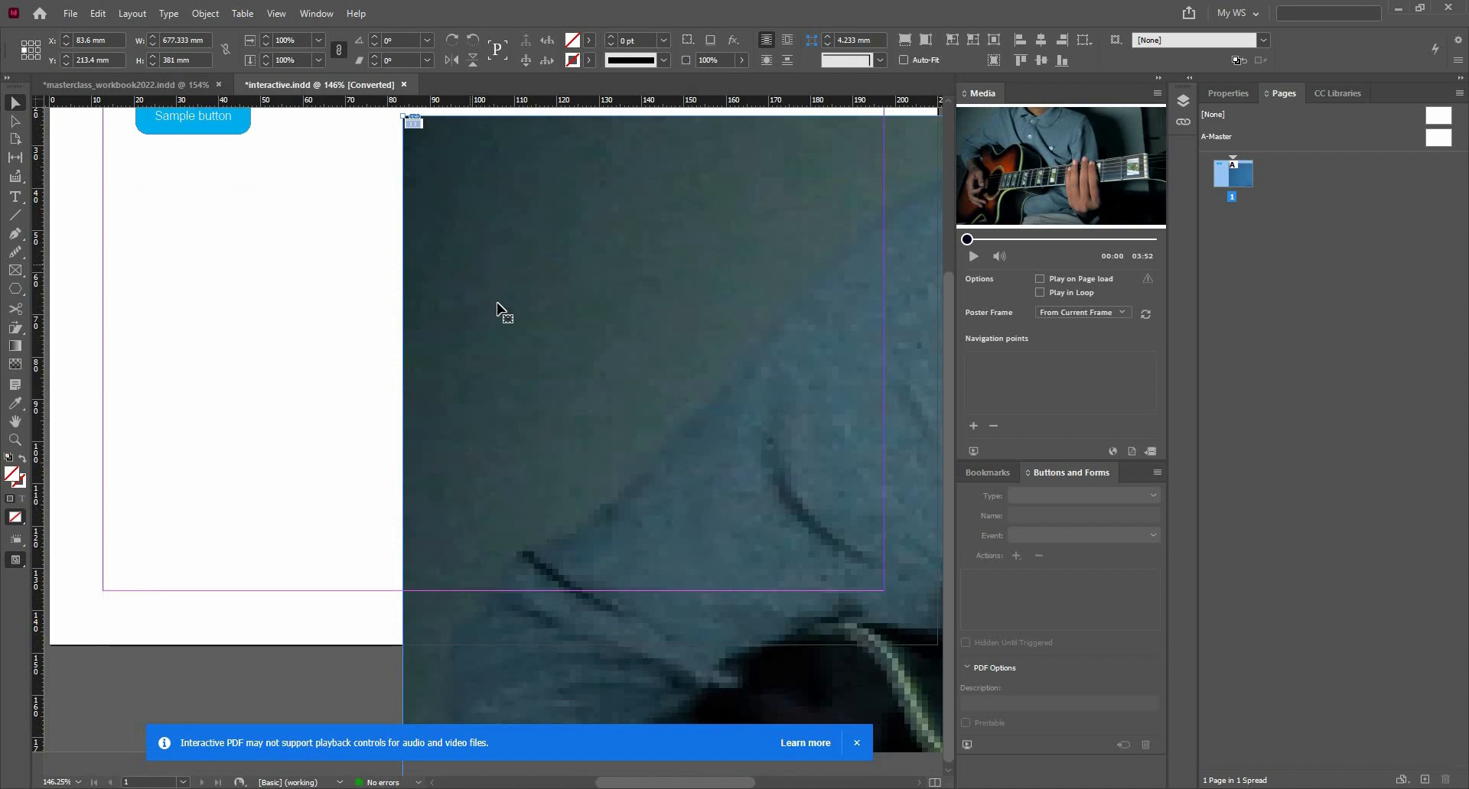
{"action": "scroll", "coordinate": [487, 322], "scroll_direction": "down", "scroll_amount": 3}
{"action": "scroll", "coordinate": [490, 322], "scroll_direction": "down", "scroll_amount": 1}
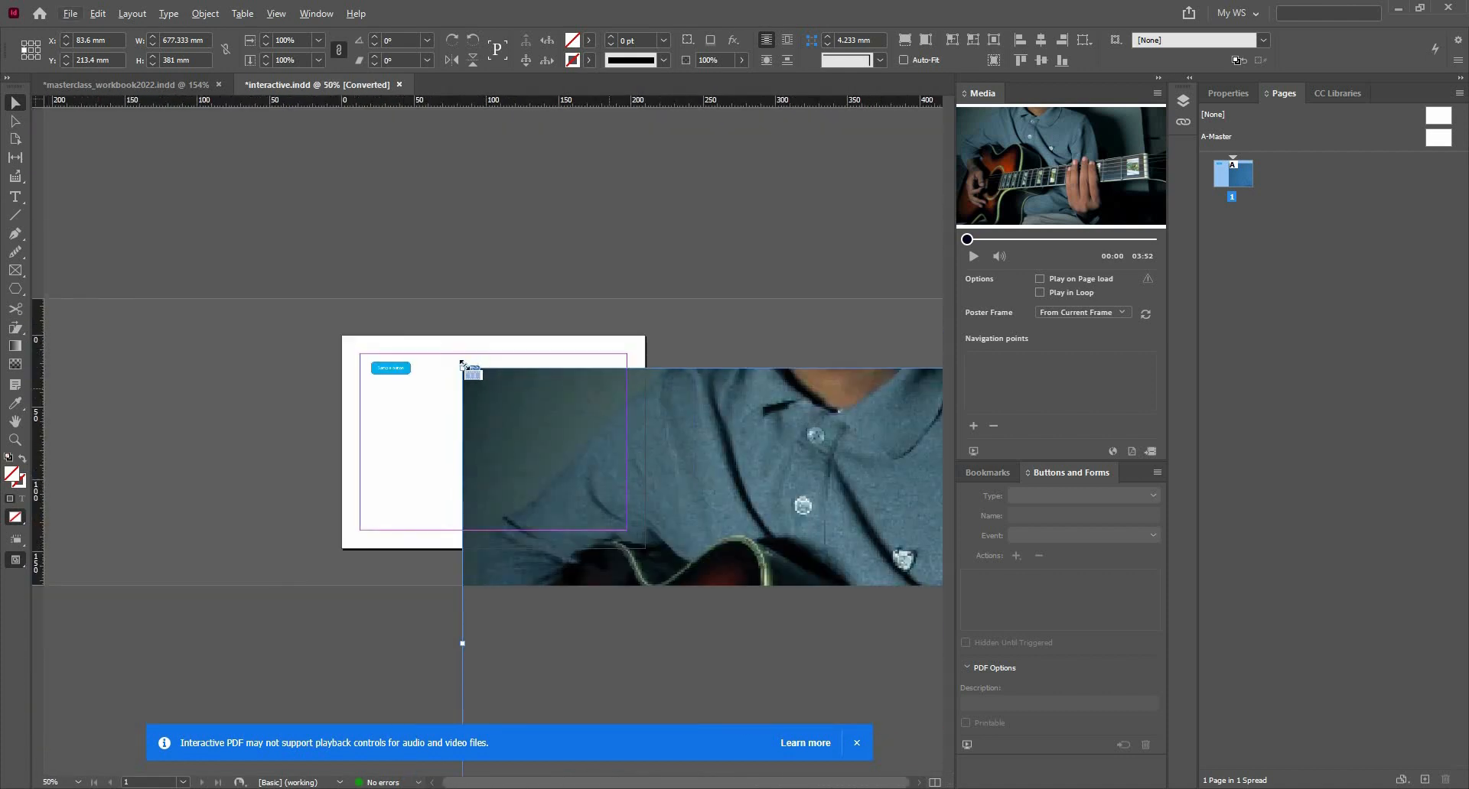
{"action": "left_click_drag", "start_coordinate": [496, 404], "coordinate": [521, 367]}
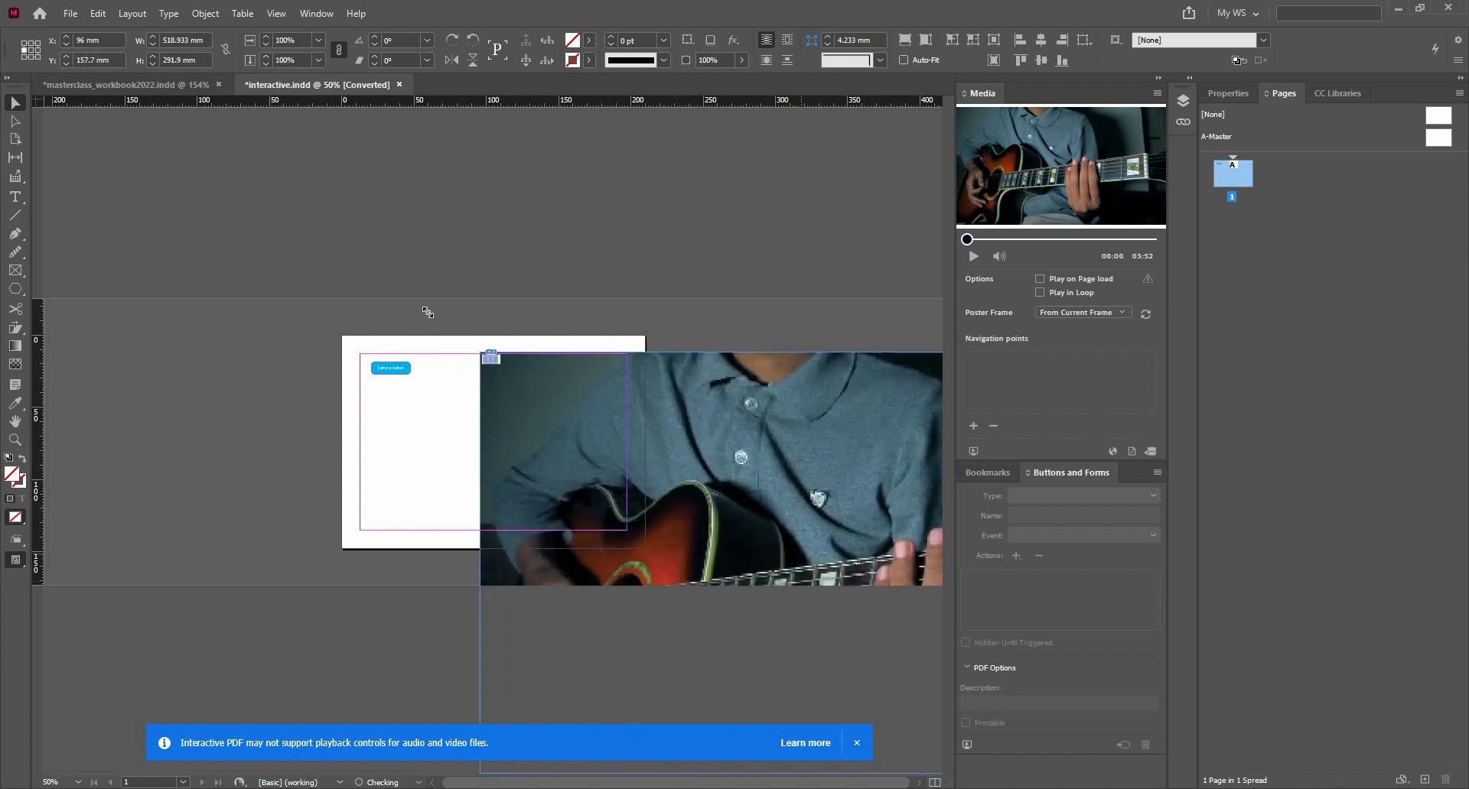
{"action": "left_click_drag", "start_coordinate": [425, 313], "coordinate": [780, 565]}
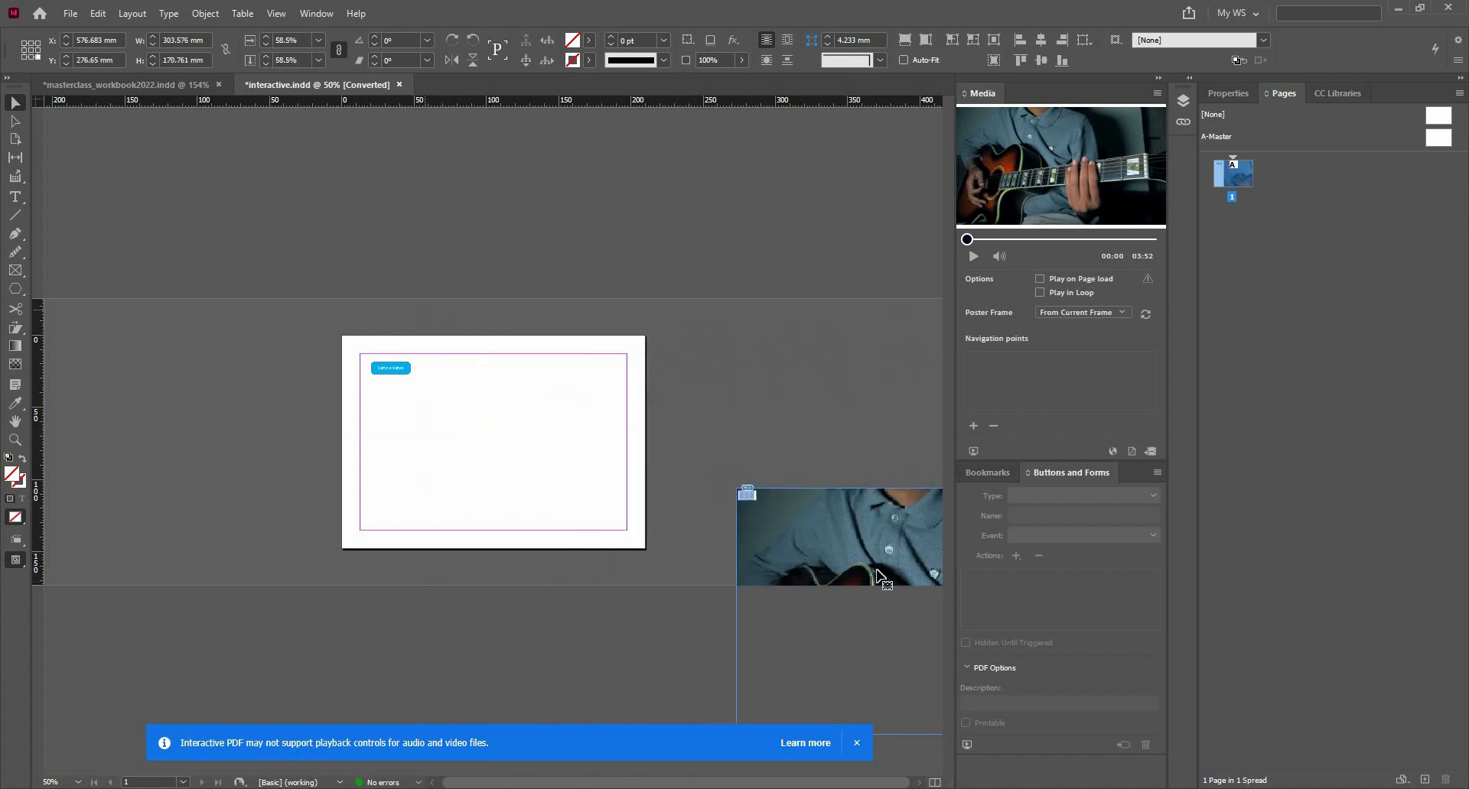
{"action": "left_click_drag", "start_coordinate": [476, 336], "coordinate": [470, 376]}
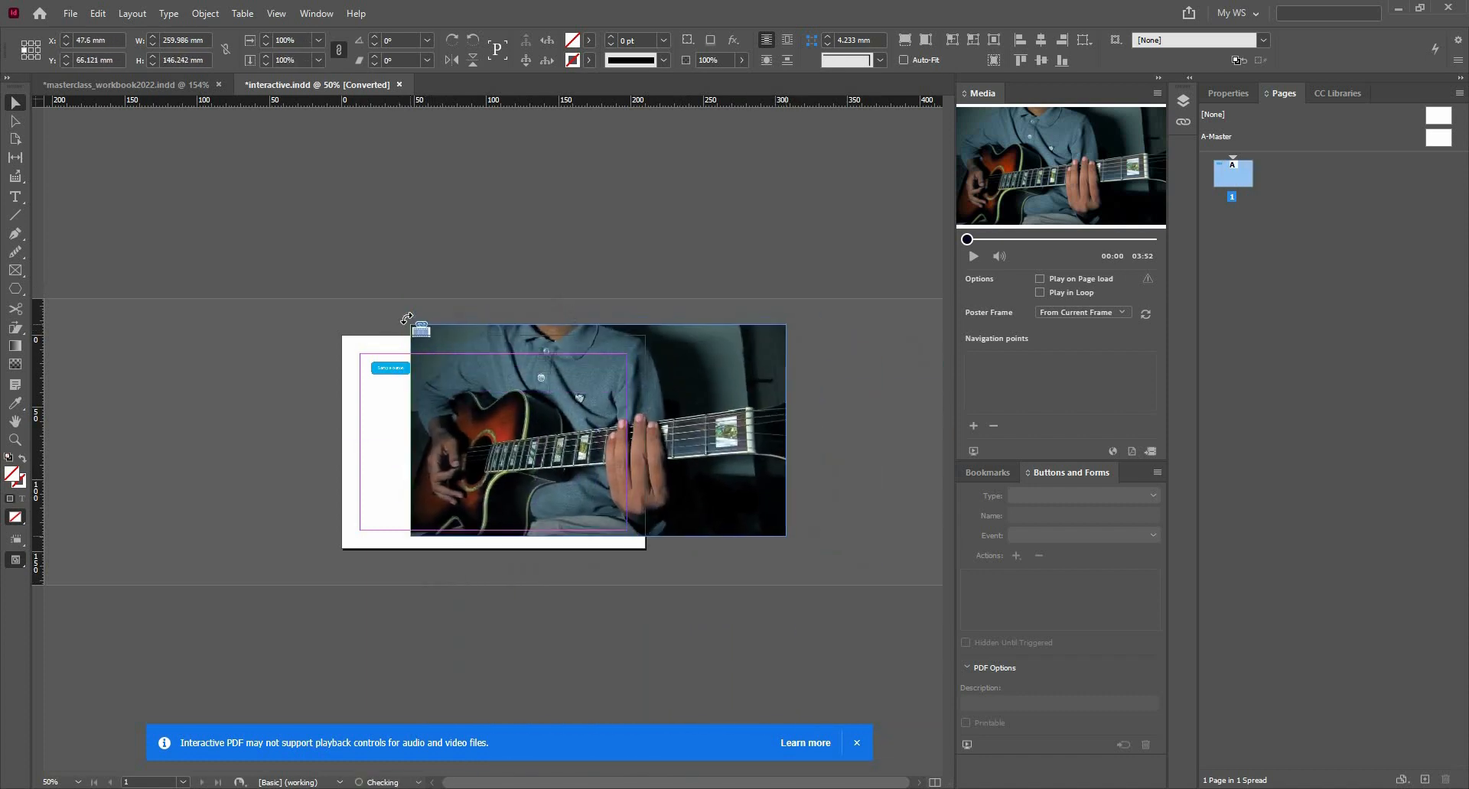
{"action": "left_click_drag", "start_coordinate": [411, 324], "coordinate": [652, 474]}
{"action": "left_click_drag", "start_coordinate": [743, 519], "coordinate": [562, 438]}
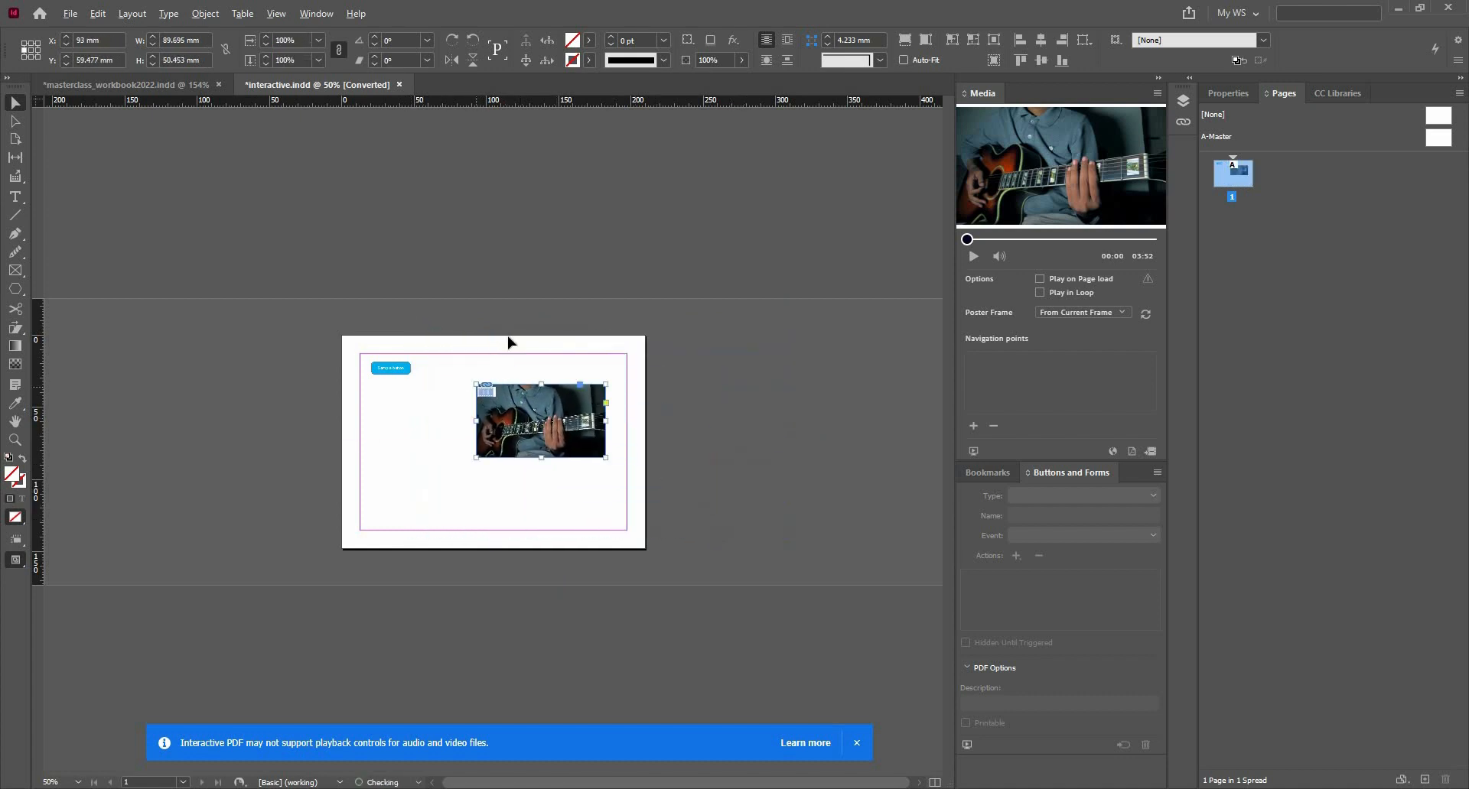
Step: Reposition the video beside the Sample button at about X 78.5 mm, Y 48 mm and deselect it
{"action": "key", "text": "ctrl+="}
{"action": "key", "text": "ctrl+="}
{"action": "key", "text": "ctrl+="}
{"action": "left_click_drag", "start_coordinate": [623, 380], "coordinate": [569, 333]}
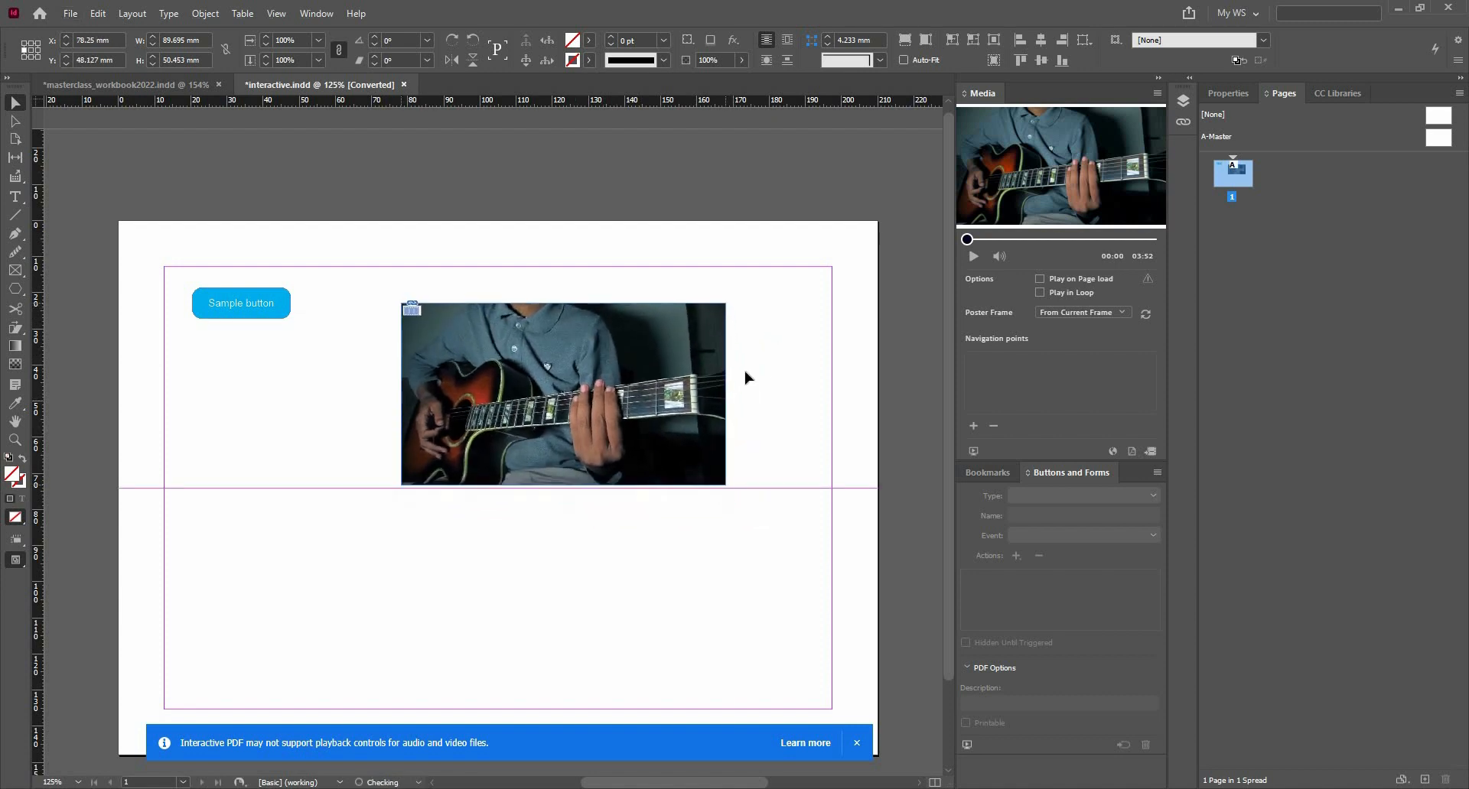
{"action": "left_click", "coordinate": [767, 383]}
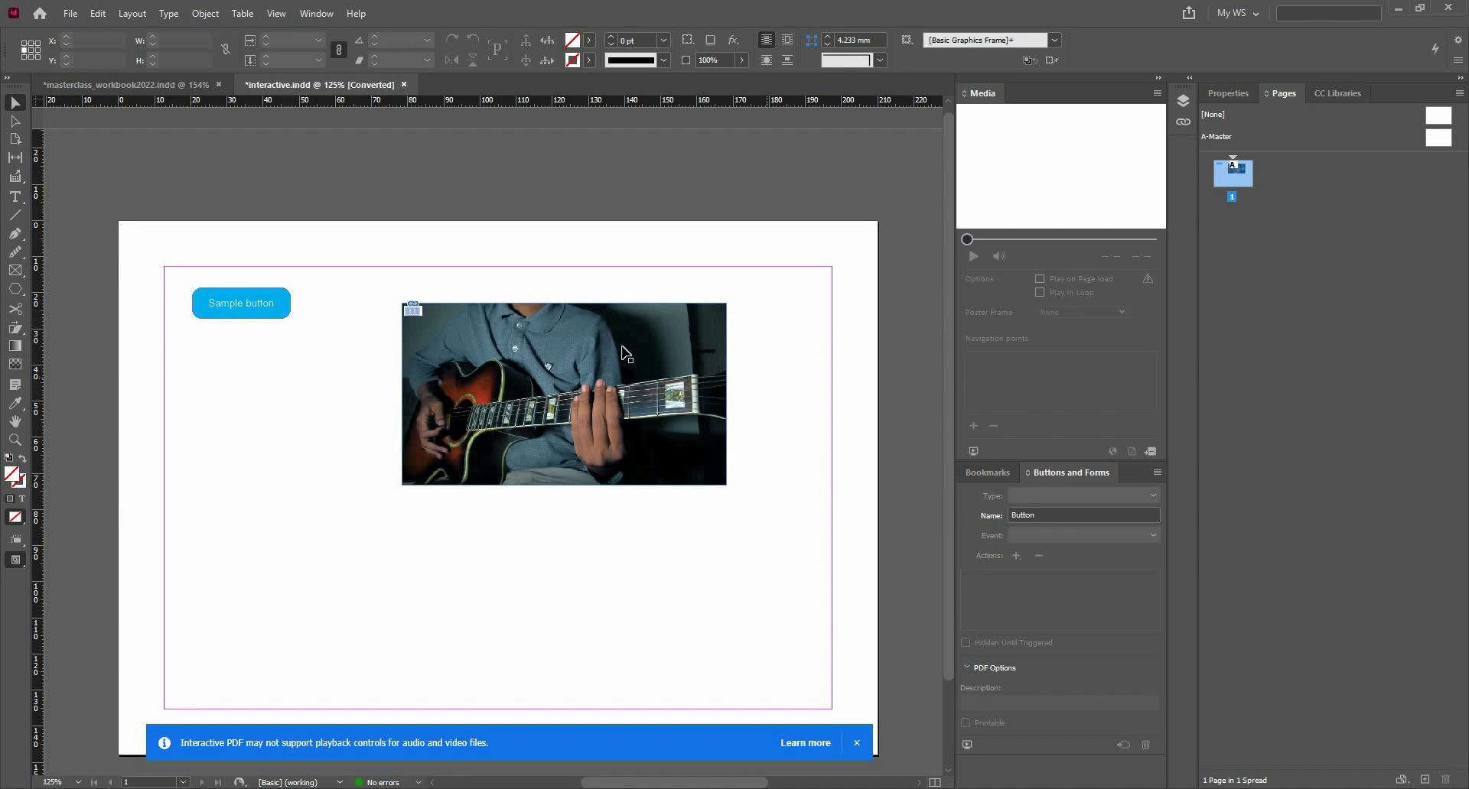
Step: Set the video's poster frame from the current frame at 02:28 and add a navigation point at the same time
{"action": "left_click", "coordinate": [579, 347]}
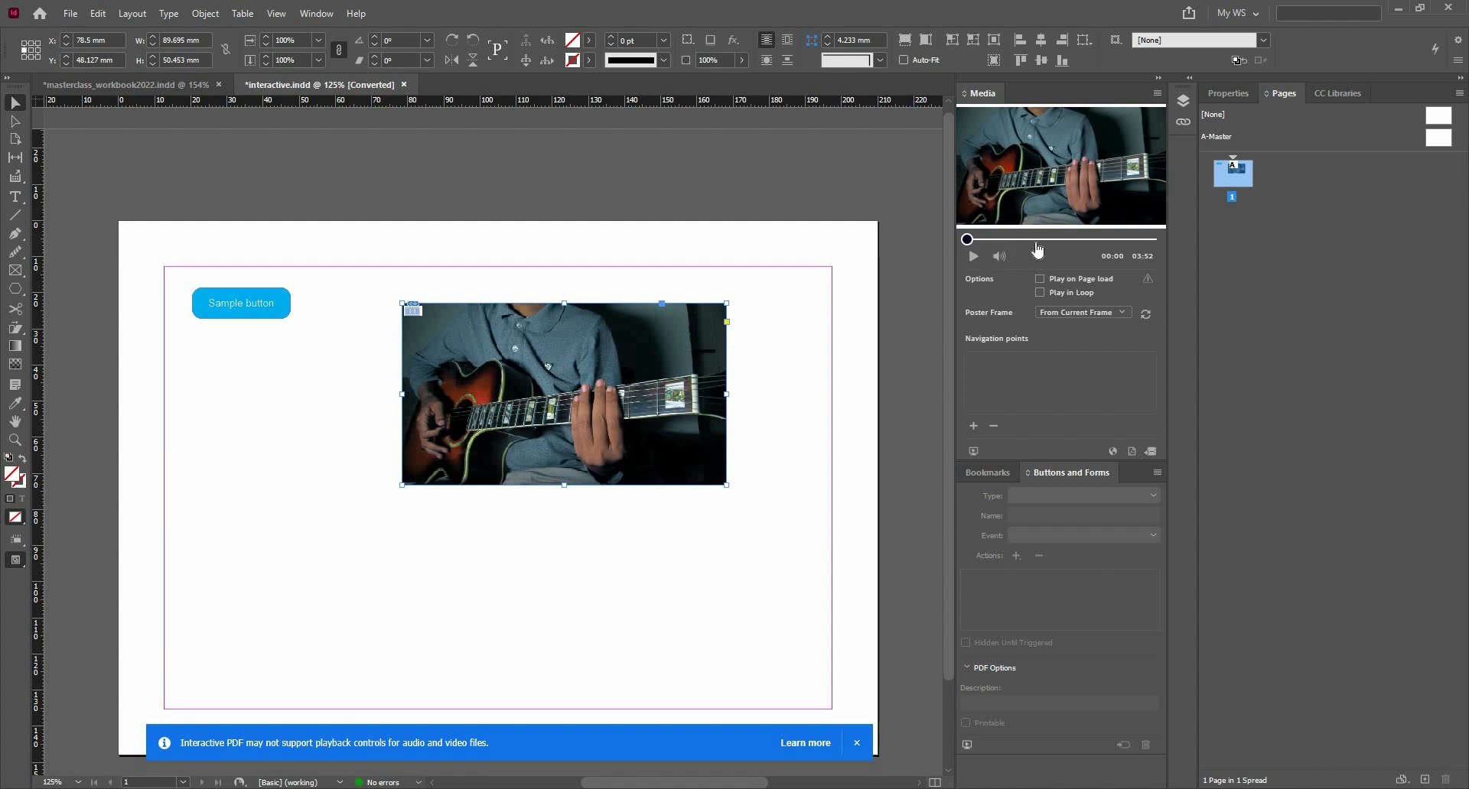
{"action": "left_click_drag", "start_coordinate": [1035, 244], "coordinate": [1084, 247]}
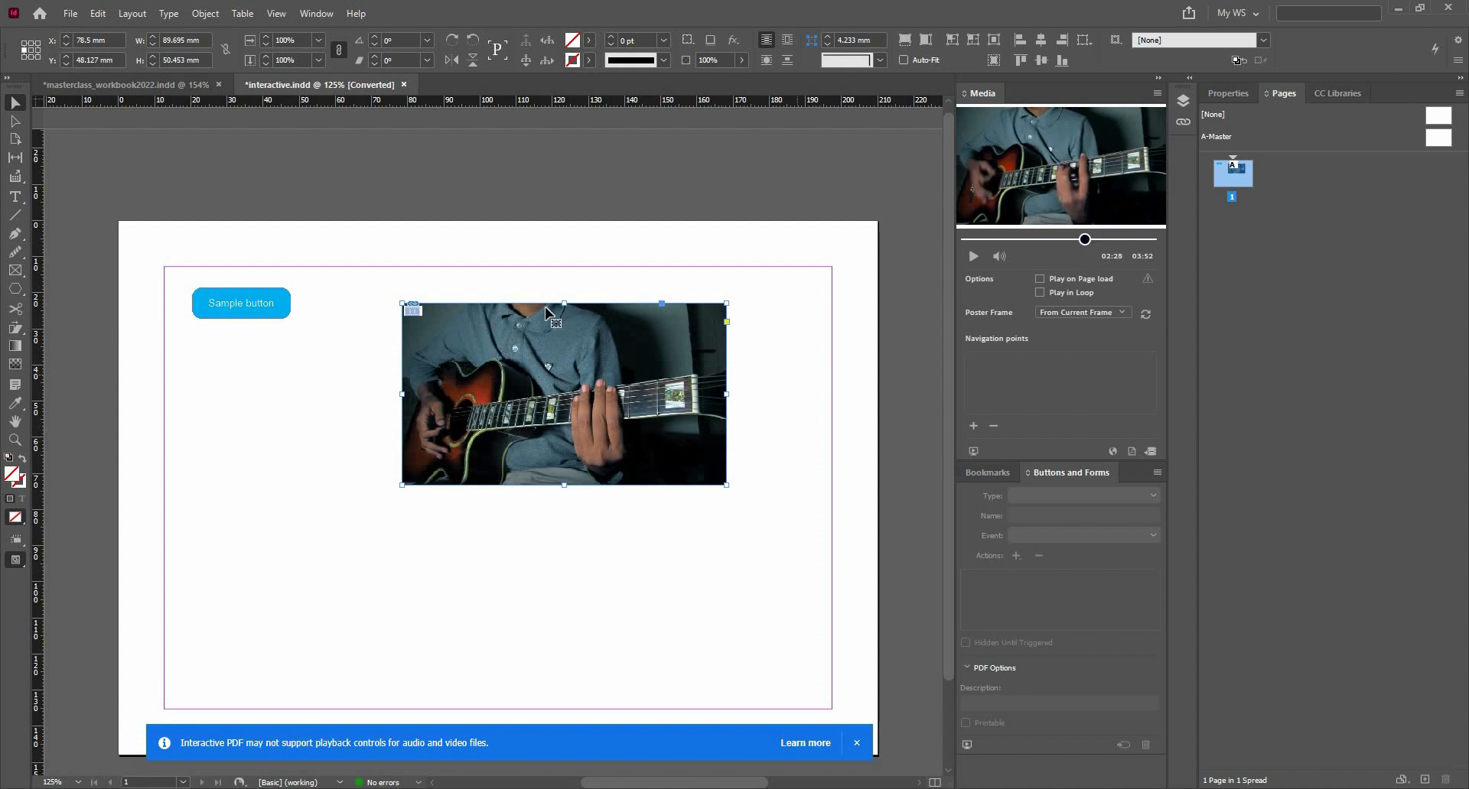
{"action": "left_click", "coordinate": [1089, 313]}
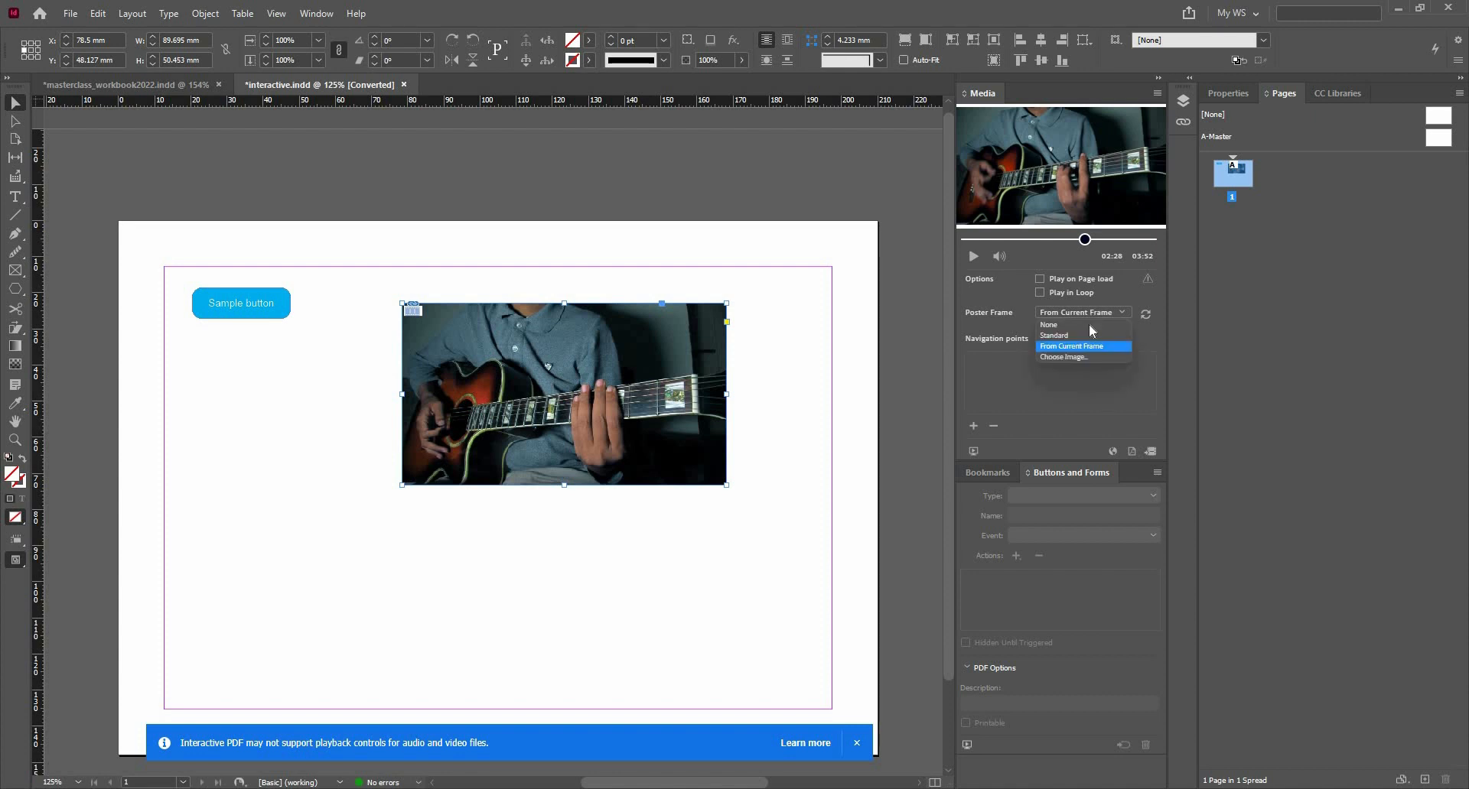
{"action": "key", "text": "Up"}
{"action": "left_click", "coordinate": [1069, 310]}
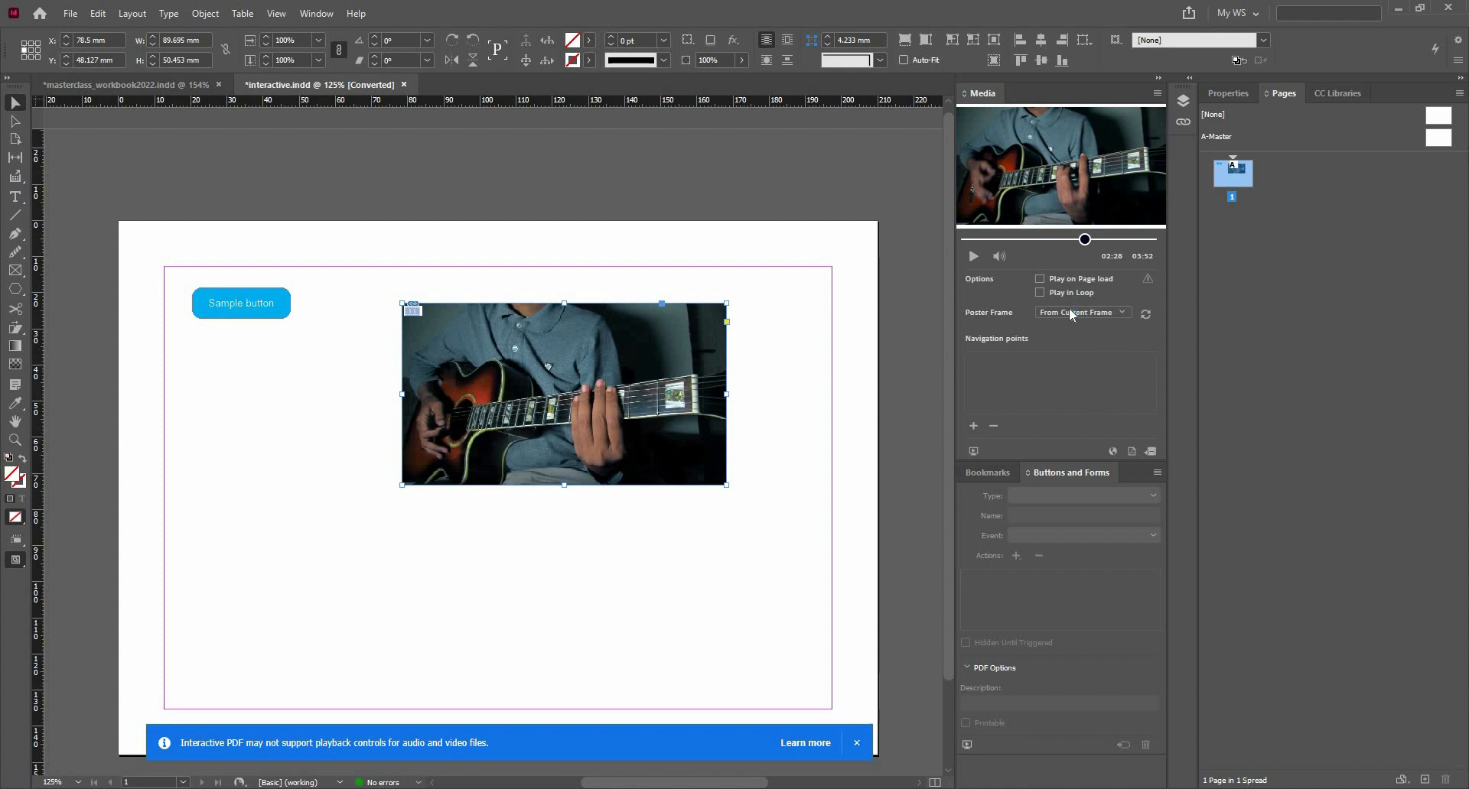
{"action": "left_click", "coordinate": [1146, 315]}
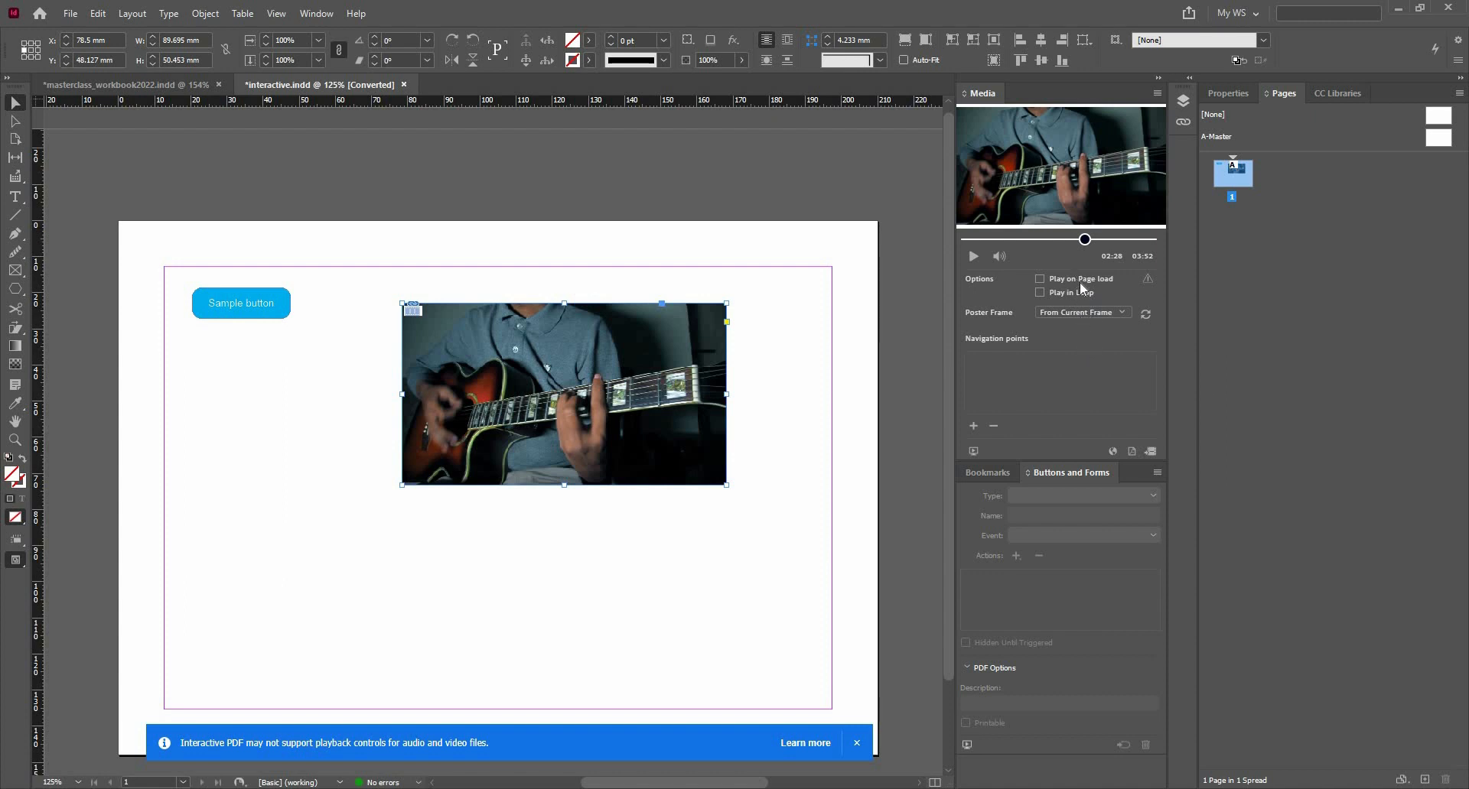
{"action": "left_click", "coordinate": [979, 424]}
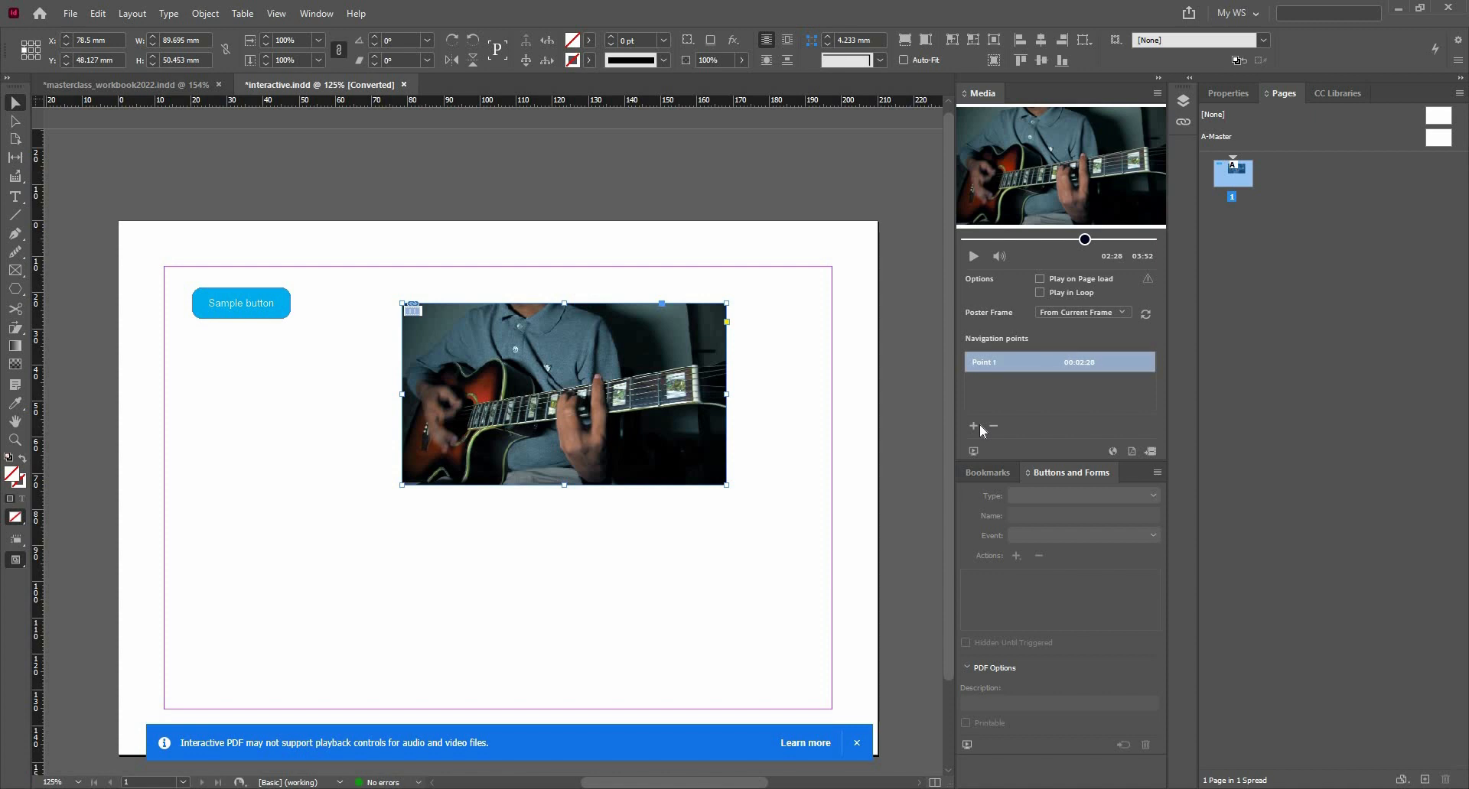
Step: Delete the navigation point from the Tourniquet video
{"action": "left_click", "coordinate": [994, 426]}
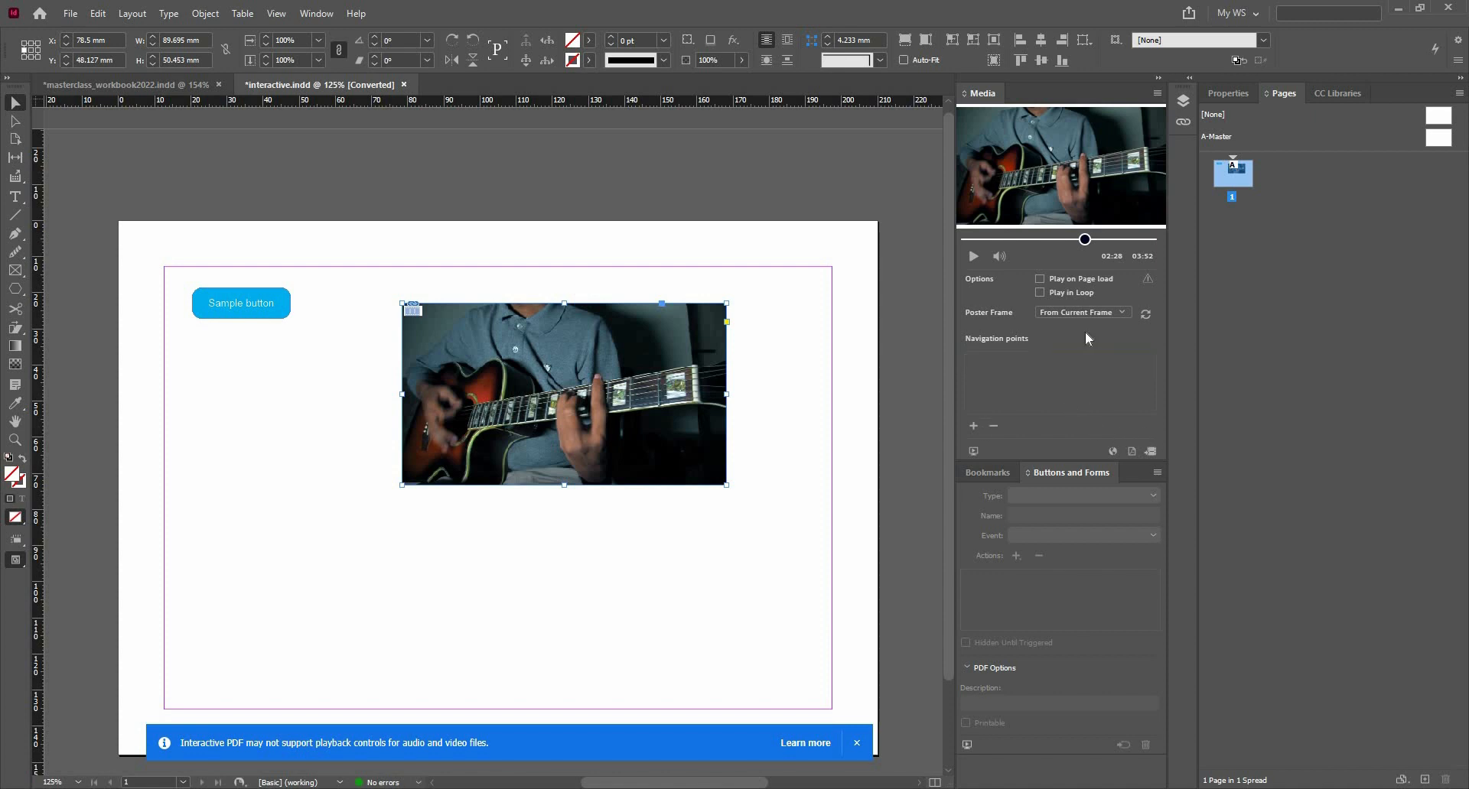
{"action": "left_click", "coordinate": [1096, 310]}
{"action": "left_click", "coordinate": [1104, 276]}
{"action": "left_click", "coordinate": [1103, 275]}
{"action": "left_click", "coordinate": [1103, 277]}
{"action": "left_click", "coordinate": [1040, 293]}
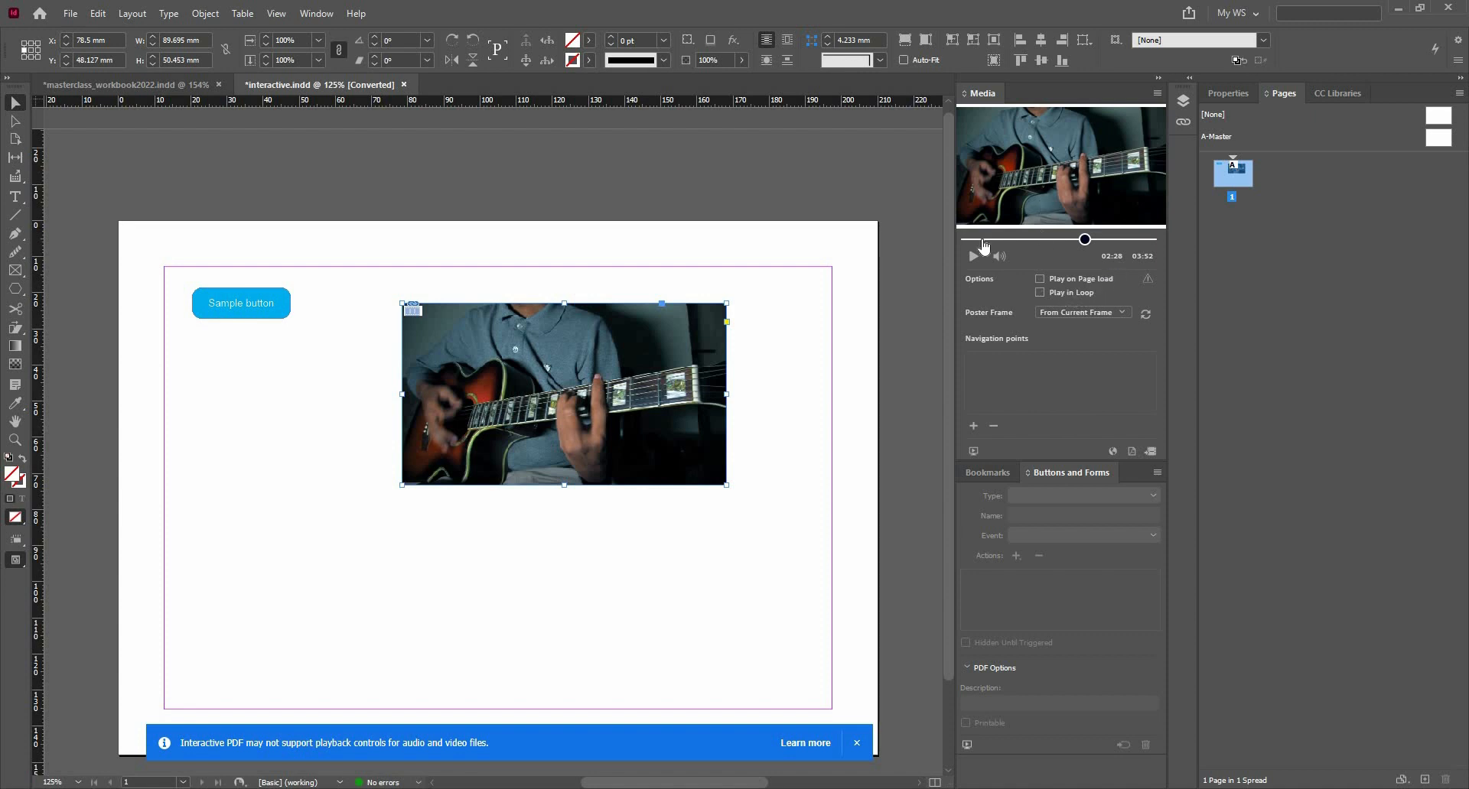
{"action": "right_click", "coordinate": [476, 435]}
{"action": "left_click", "coordinate": [1158, 94]}
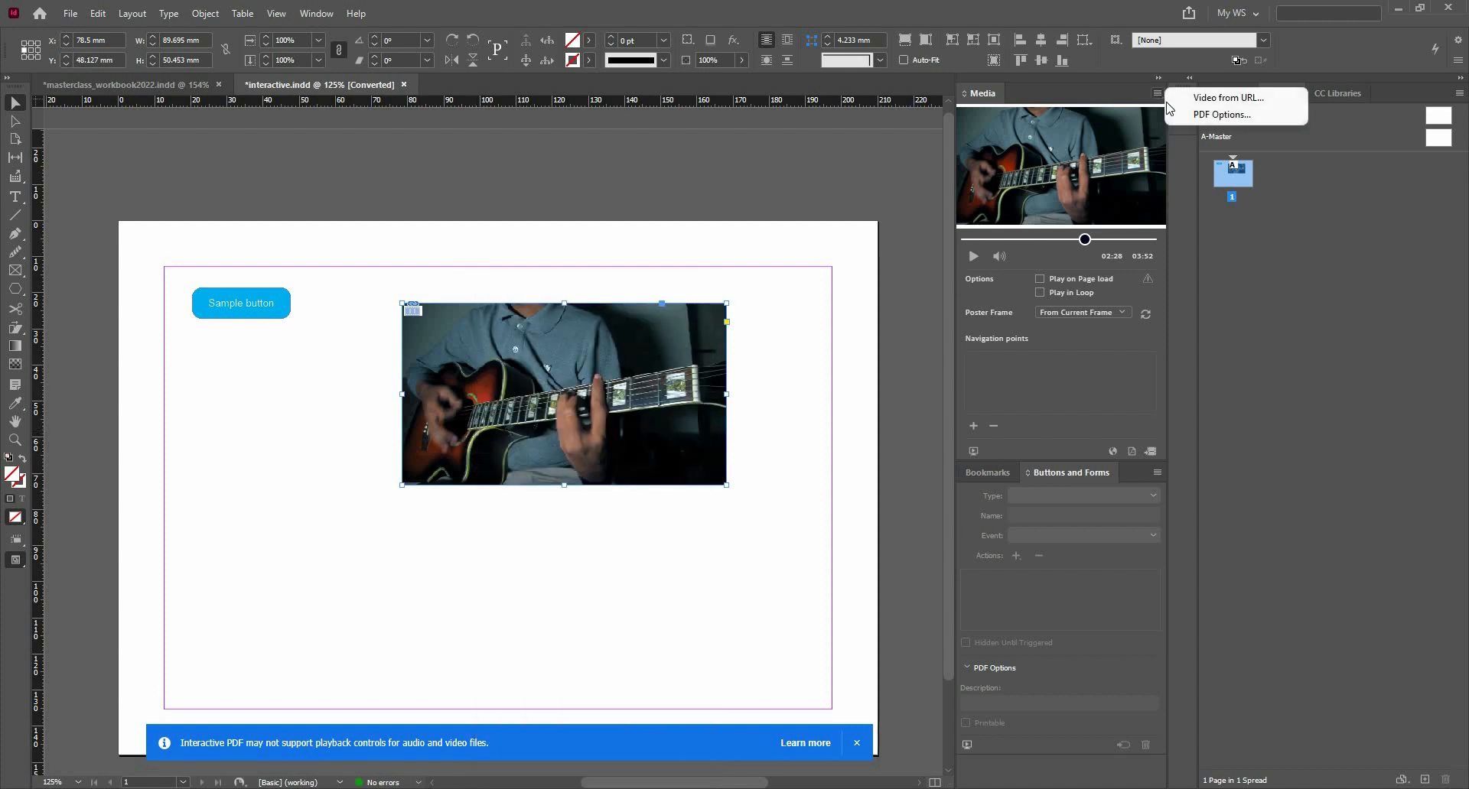
{"action": "left_click", "coordinate": [1054, 370]}
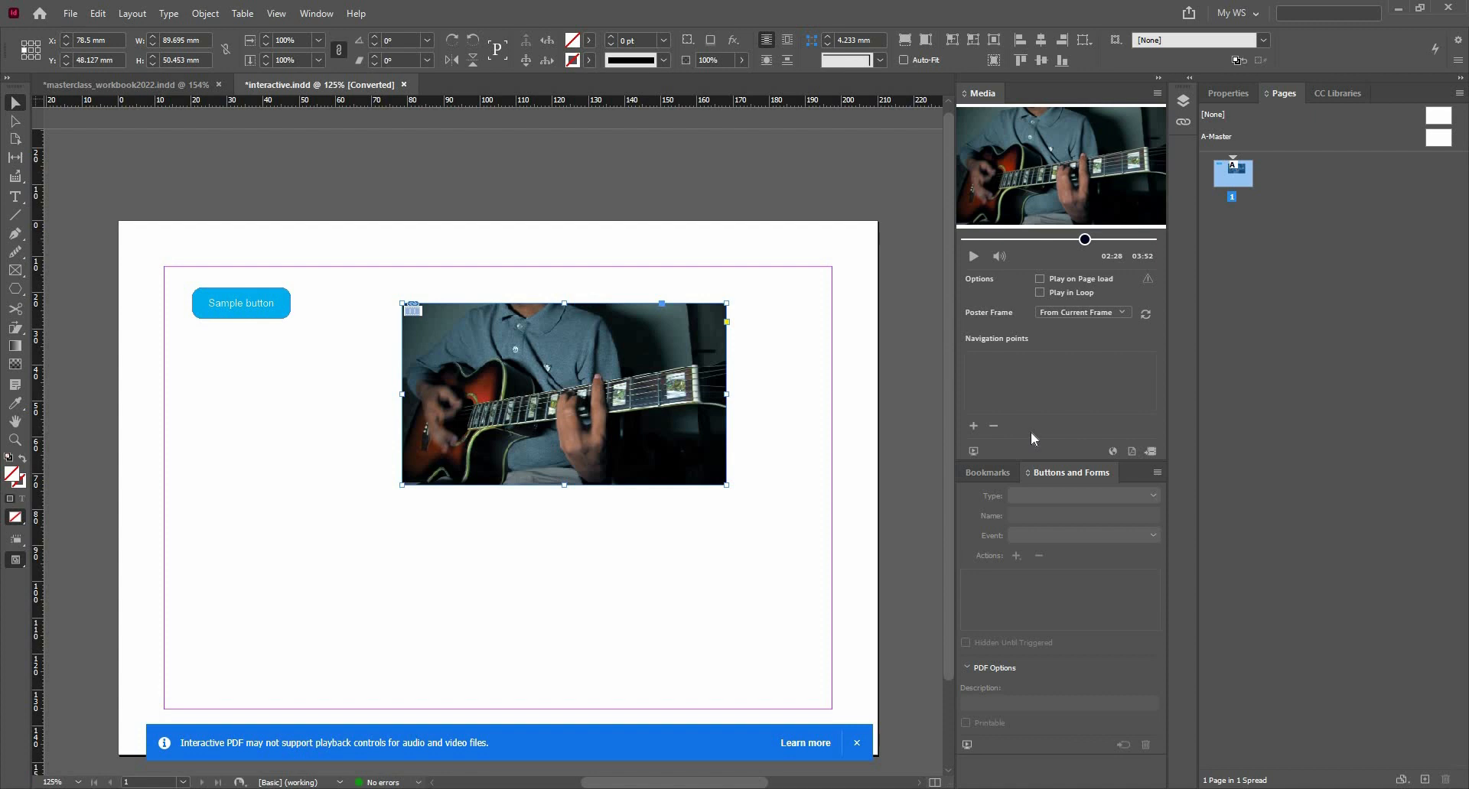
Step: Dismiss the notice about audio and video playback controls in interactive PDFs
{"action": "left_click", "coordinate": [856, 743]}
{"action": "left_click", "coordinate": [1117, 311]}
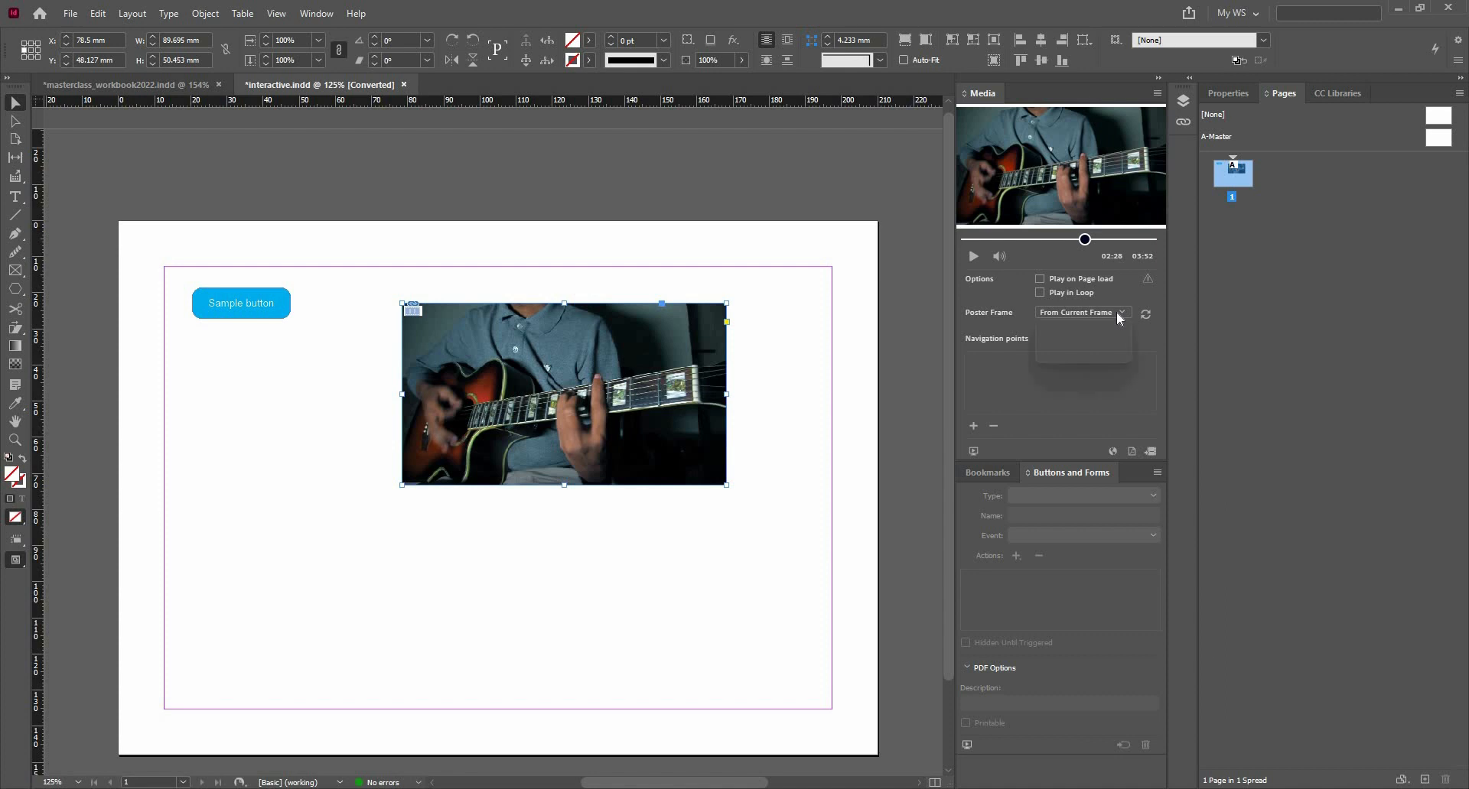
{"action": "left_click", "coordinate": [1117, 310]}
{"action": "left_click", "coordinate": [228, 309]}
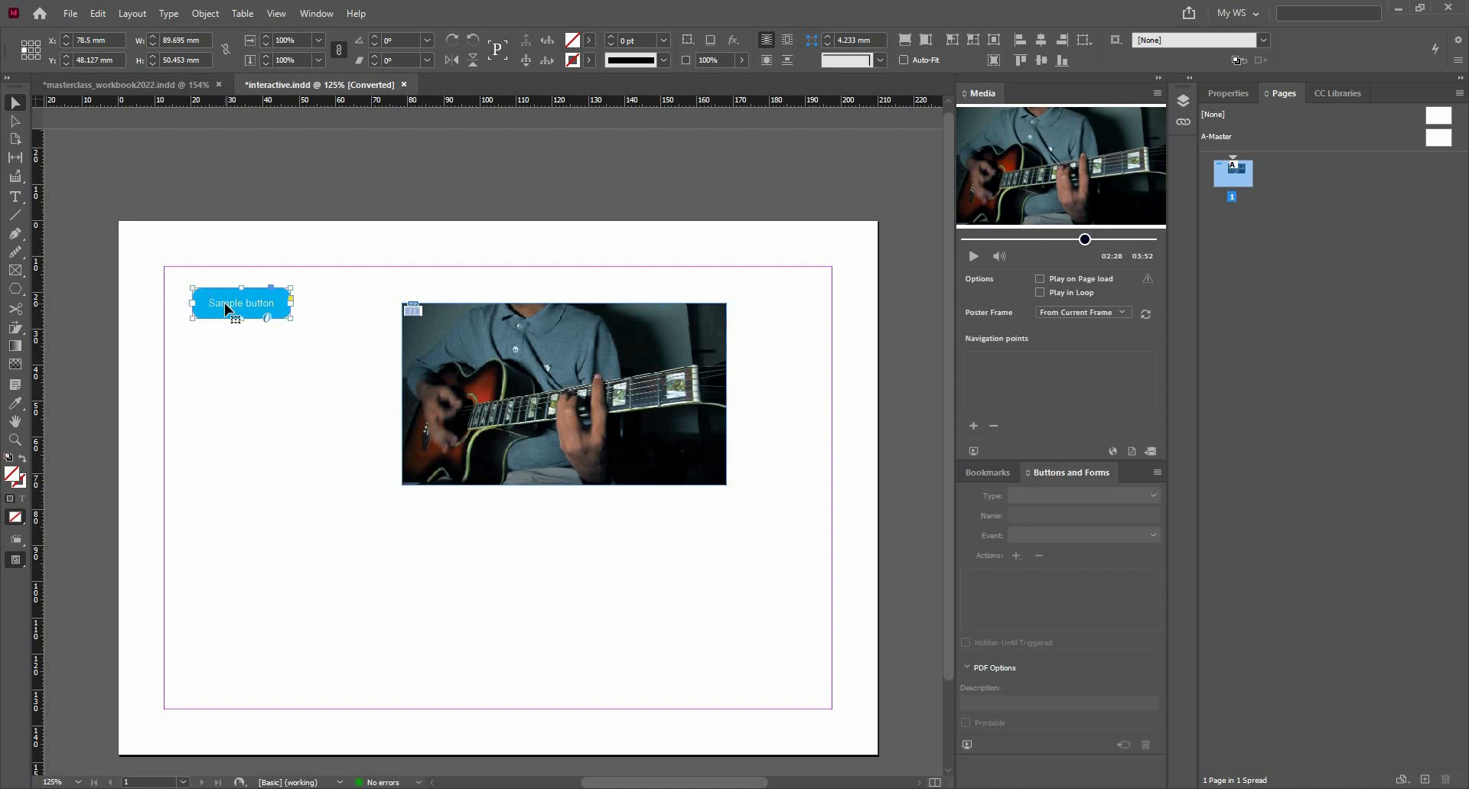
{"action": "left_click", "coordinate": [629, 390]}
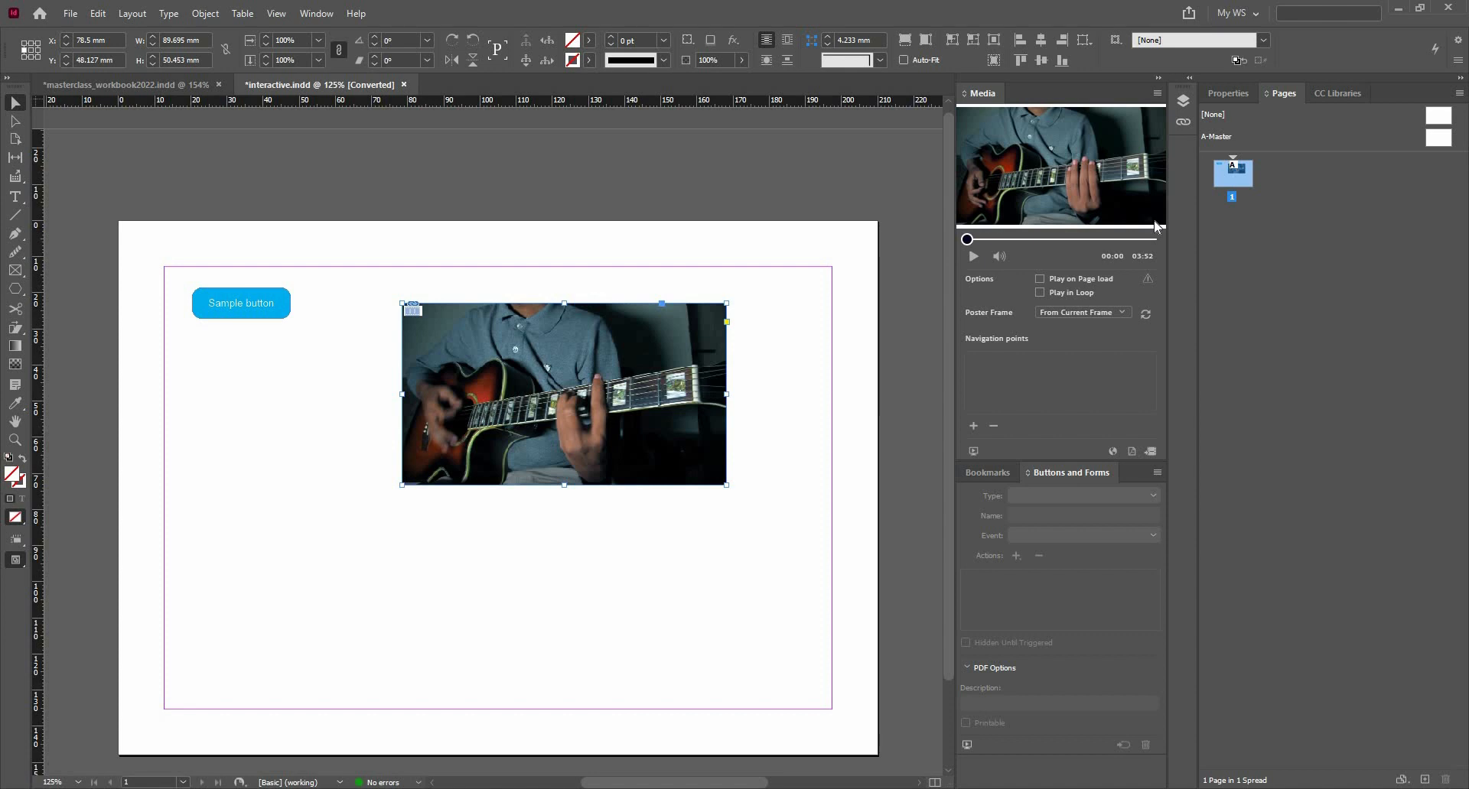
Step: Replace the Sample button's label text with "Play Video" and leave text editing with its frame selected
{"action": "left_click", "coordinate": [257, 304]}
{"action": "double_click", "coordinate": [277, 304]}
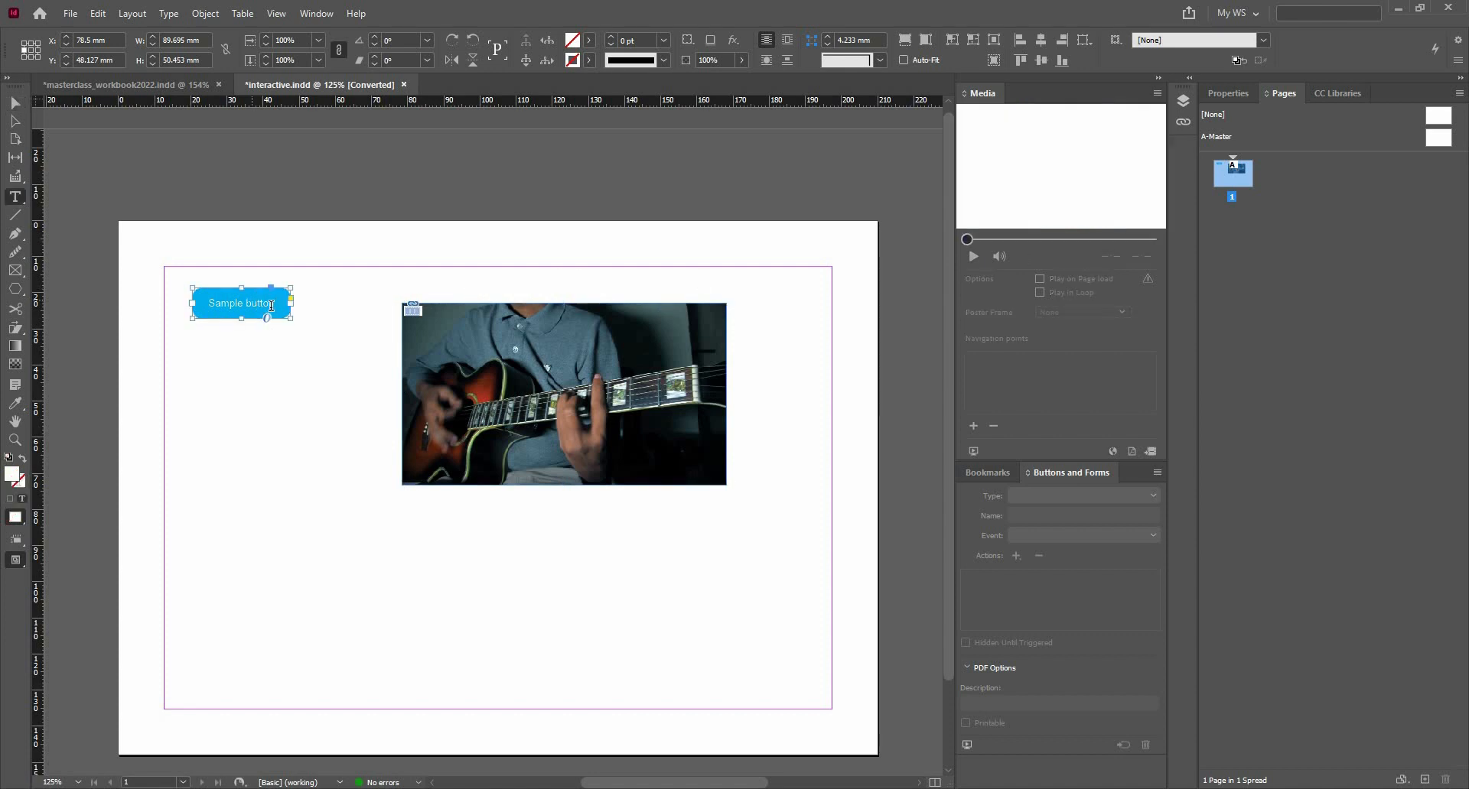
{"action": "left_click", "coordinate": [193, 316], "text": "shift"}
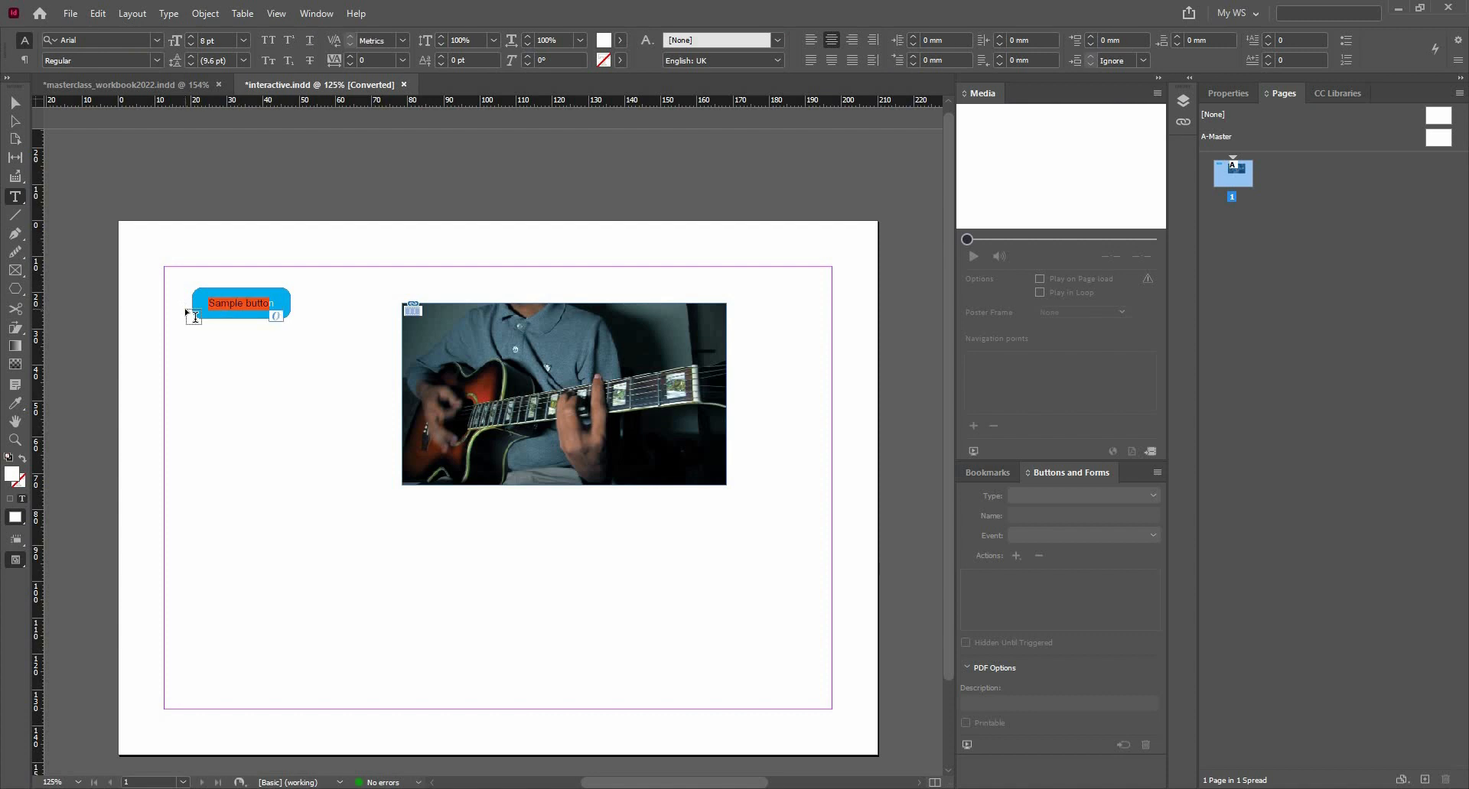
{"action": "left_click", "coordinate": [270, 303]}
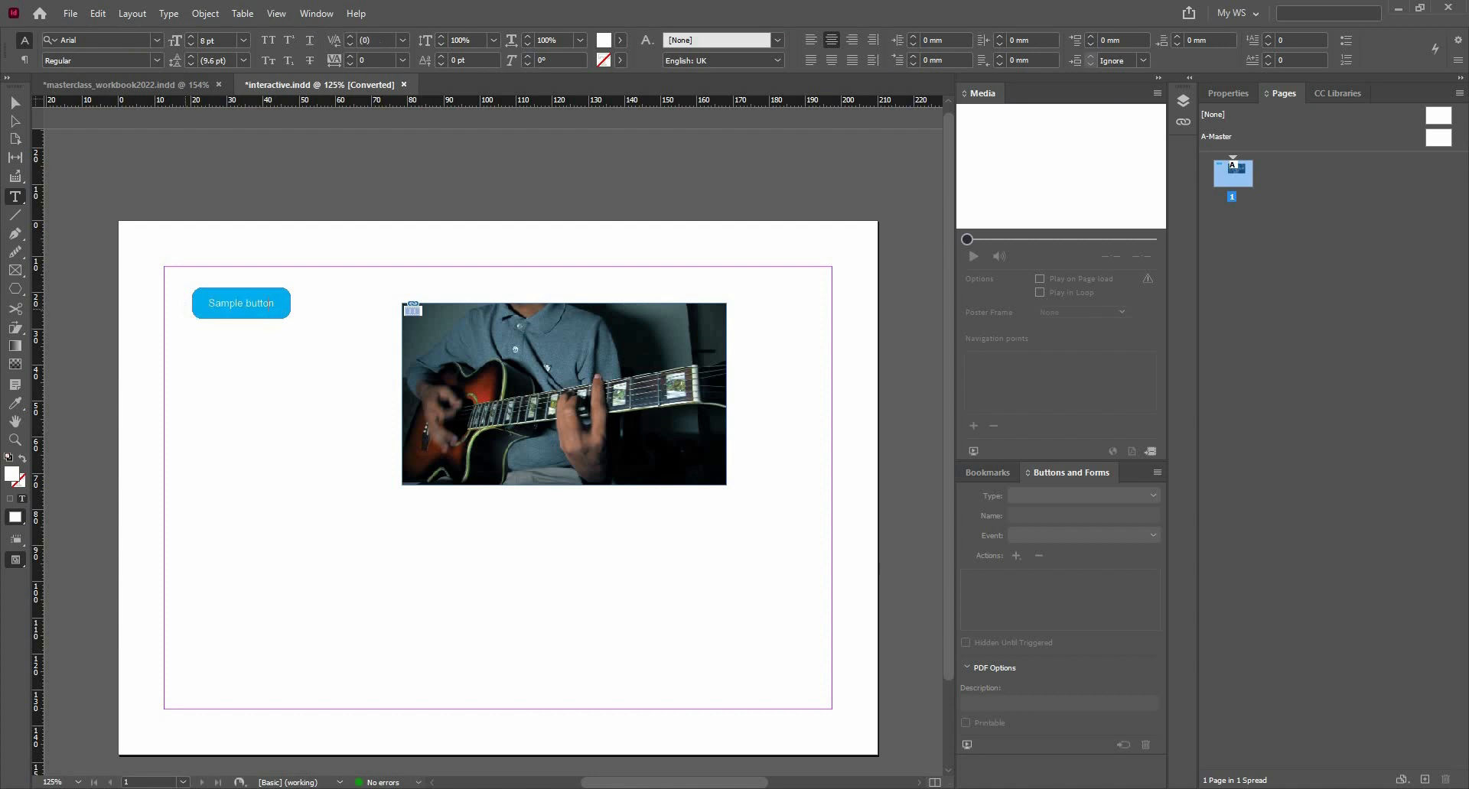
{"action": "key", "text": "BackSpace"}
{"action": "key", "text": "BackSpace"}
{"action": "key", "text": "BackSpace"}
{"action": "key", "text": "BackSpace"}
{"action": "key", "text": "BackSpace"}
{"action": "key", "text": "BackSpace"}
{"action": "key", "text": "BackSpace"}
{"action": "key", "text": "BackSpace"}
{"action": "key", "text": "BackSpace"}
{"action": "key", "text": "BackSpace"}
{"action": "key", "text": "BackSpace"}
{"action": "key", "text": "BackSpace"}
{"action": "key", "text": "Delete"}
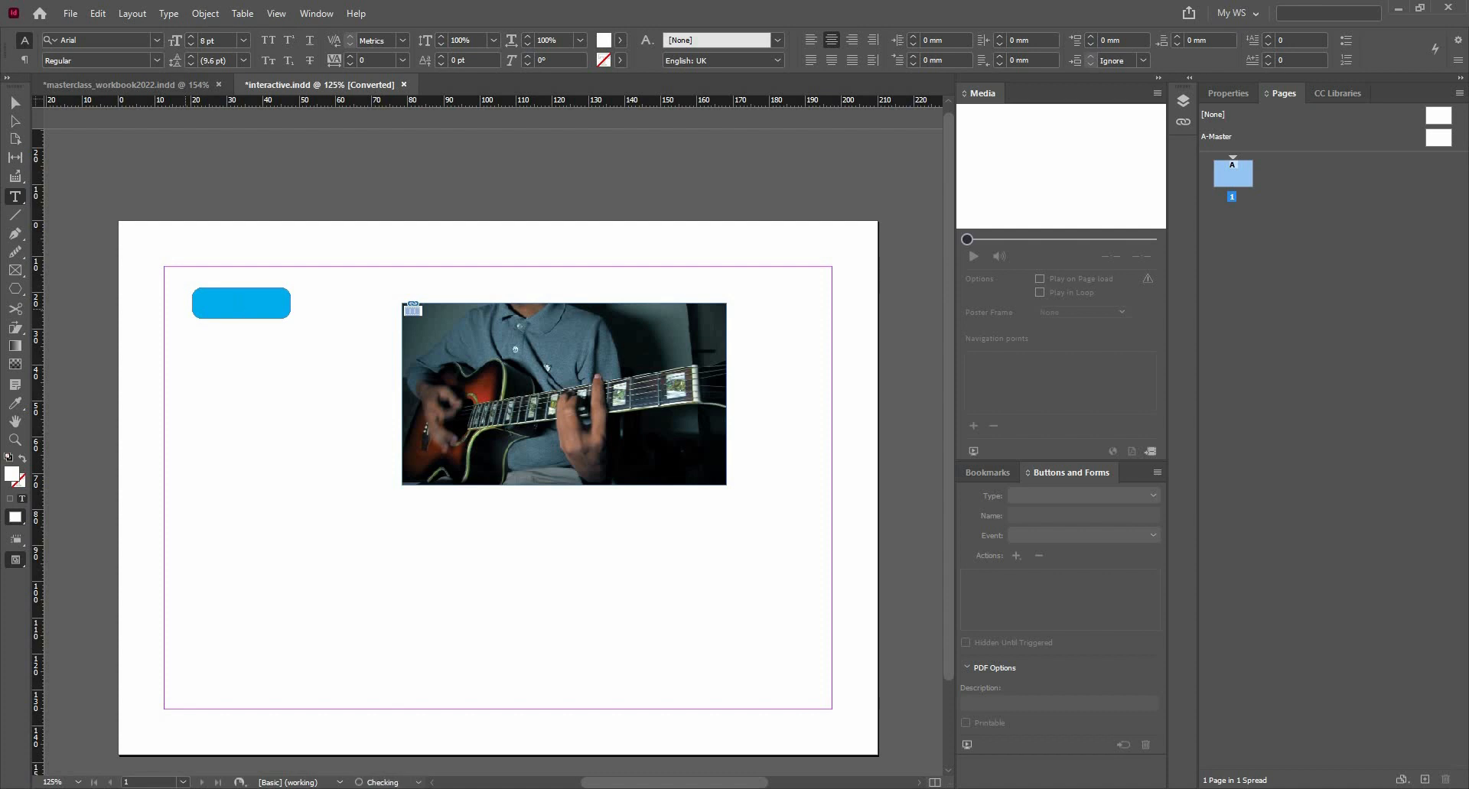
{"action": "type", "text": "Play Video"}
{"action": "left_click", "coordinate": [23, 107]}
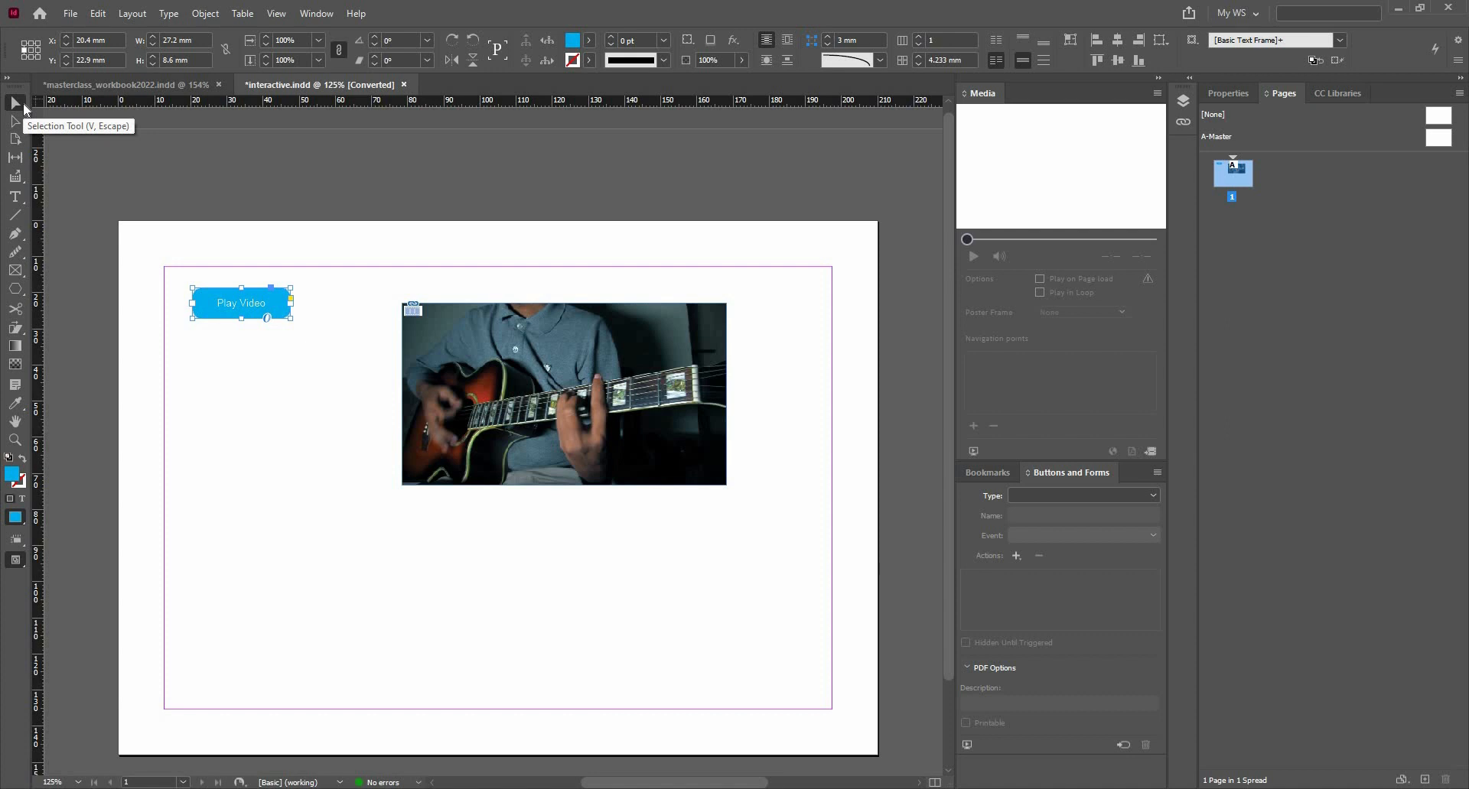
Step: Convert the Play Video frame into a button, keeping On Release or Tap as its event
{"action": "left_click", "coordinate": [1036, 497]}
{"action": "left_click", "coordinate": [1040, 507]}
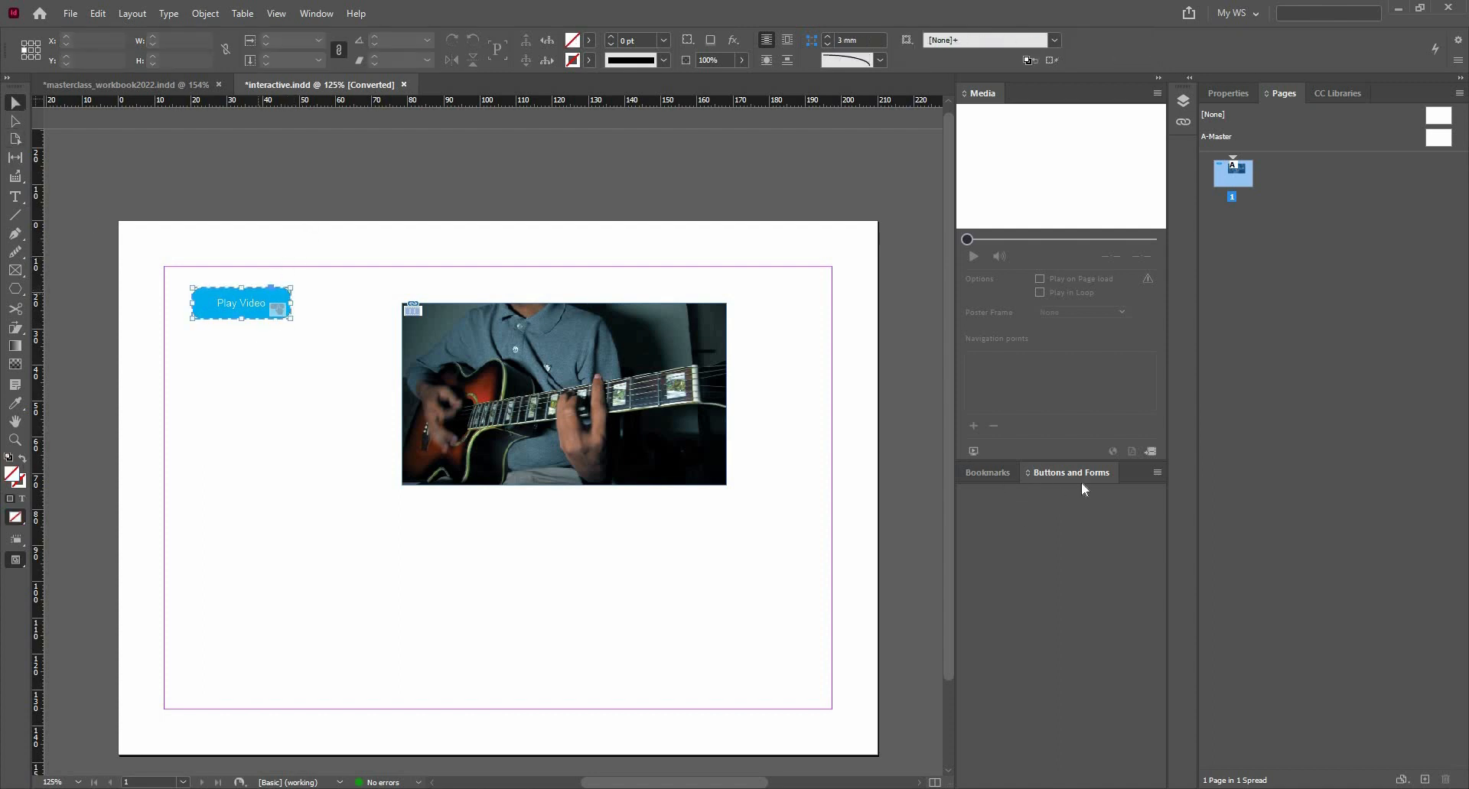
{"action": "left_click", "coordinate": [1102, 477]}
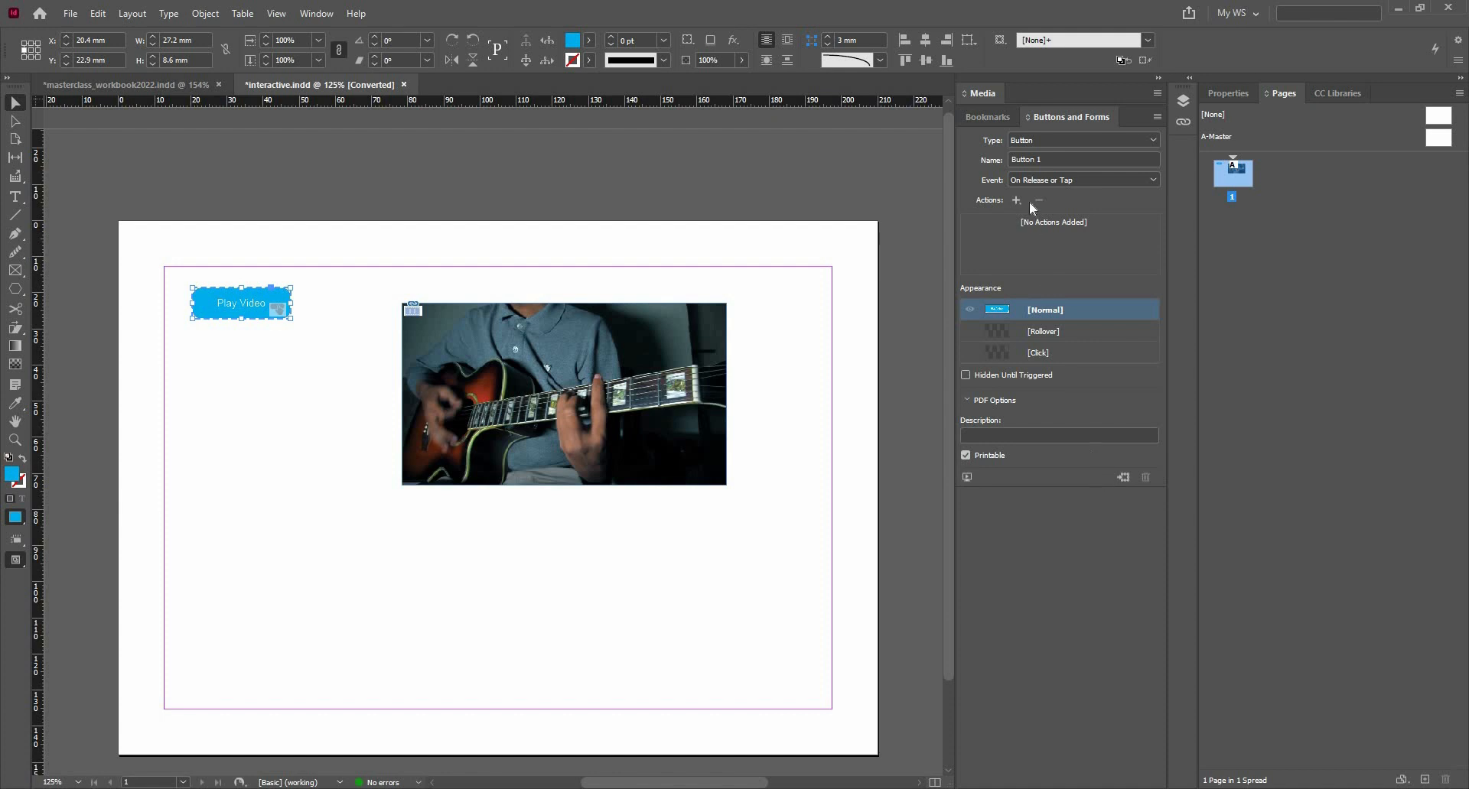
{"action": "left_click", "coordinate": [1069, 185]}
{"action": "left_click", "coordinate": [1068, 179]}
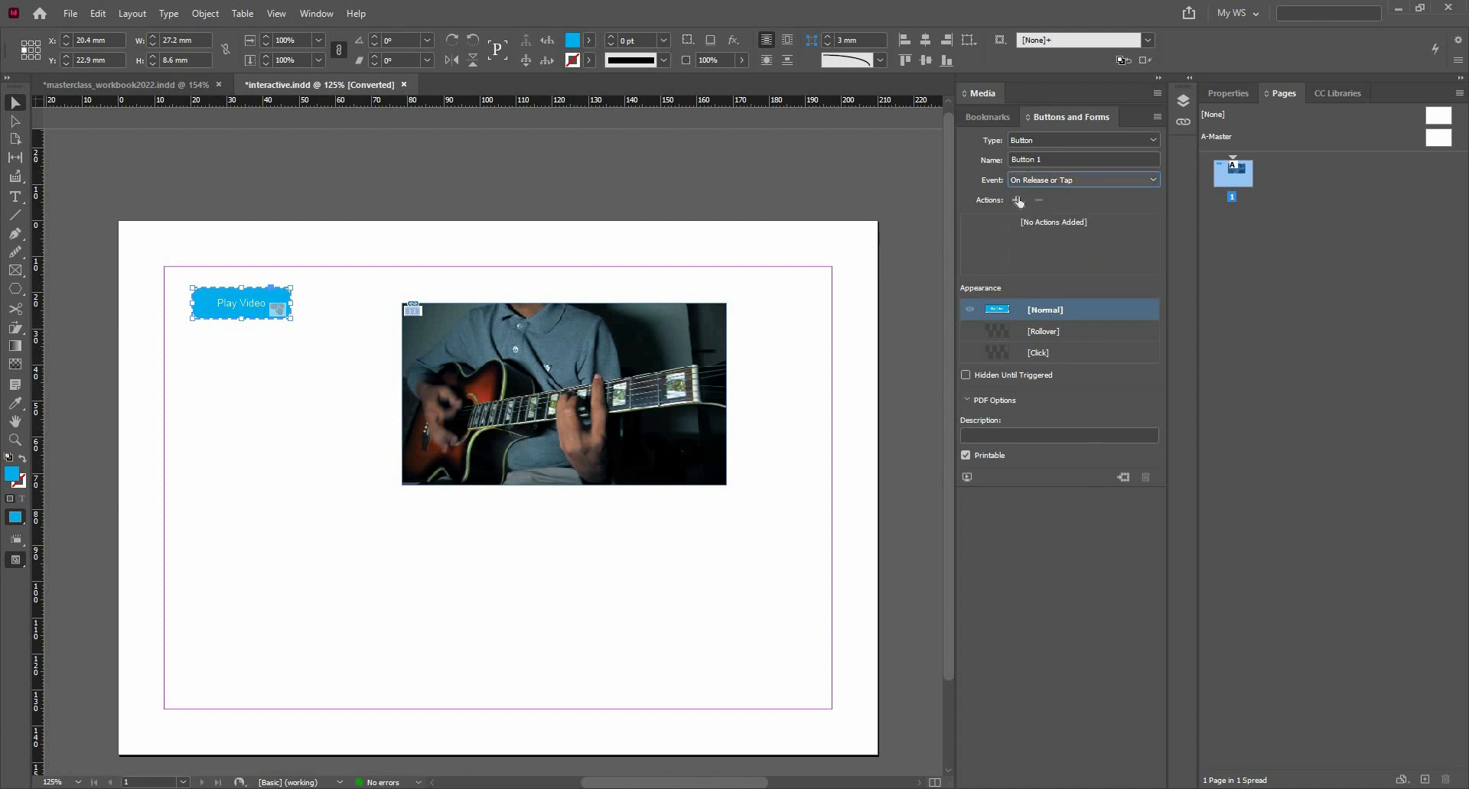
Step: Add a Video action to the button targeting Tourniquet.mp4 with the Play option
{"action": "left_click", "coordinate": [1016, 201]}
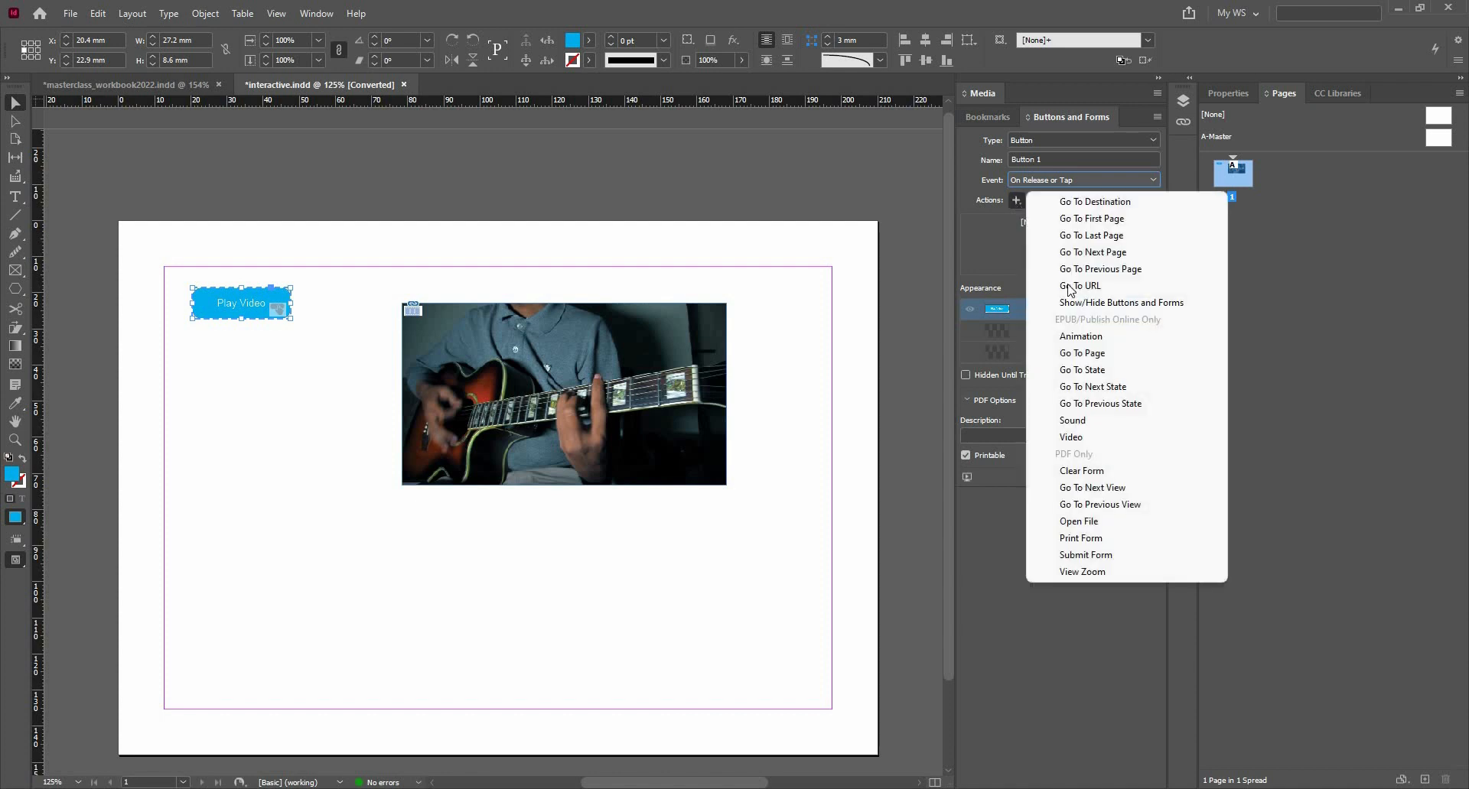
{"action": "left_click", "coordinate": [1101, 437]}
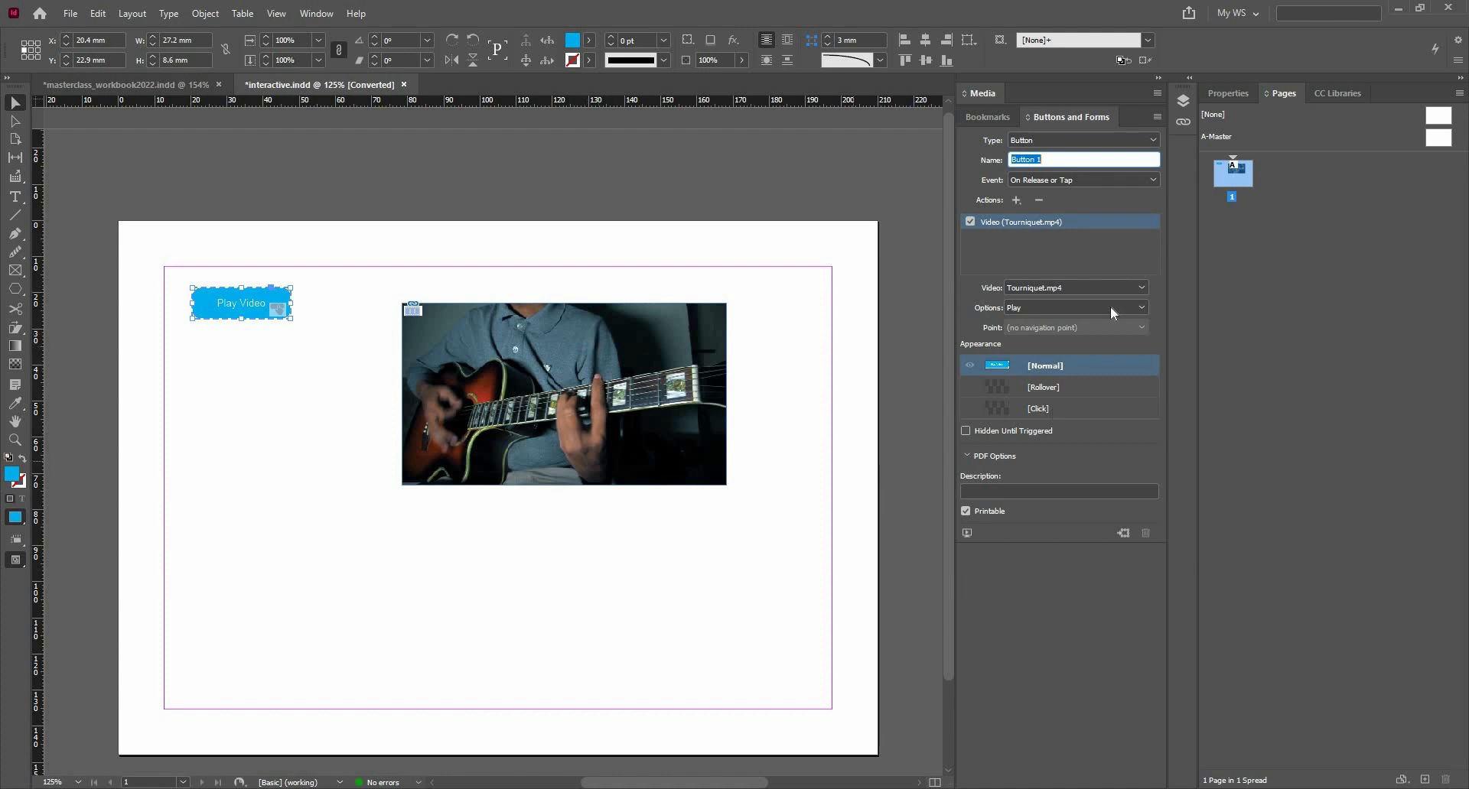
{"action": "left_click", "coordinate": [1068, 308]}
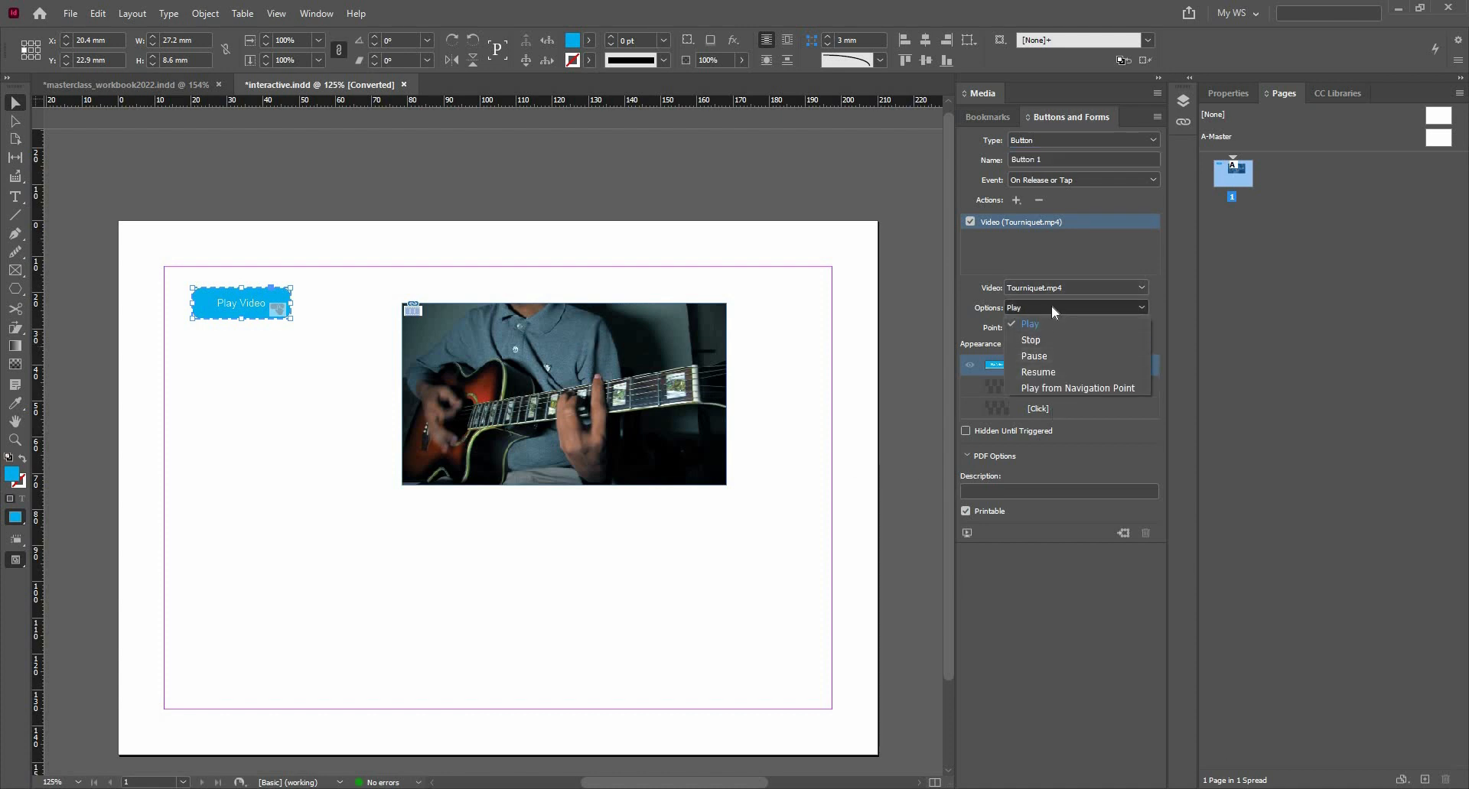
{"action": "left_click", "coordinate": [1053, 309]}
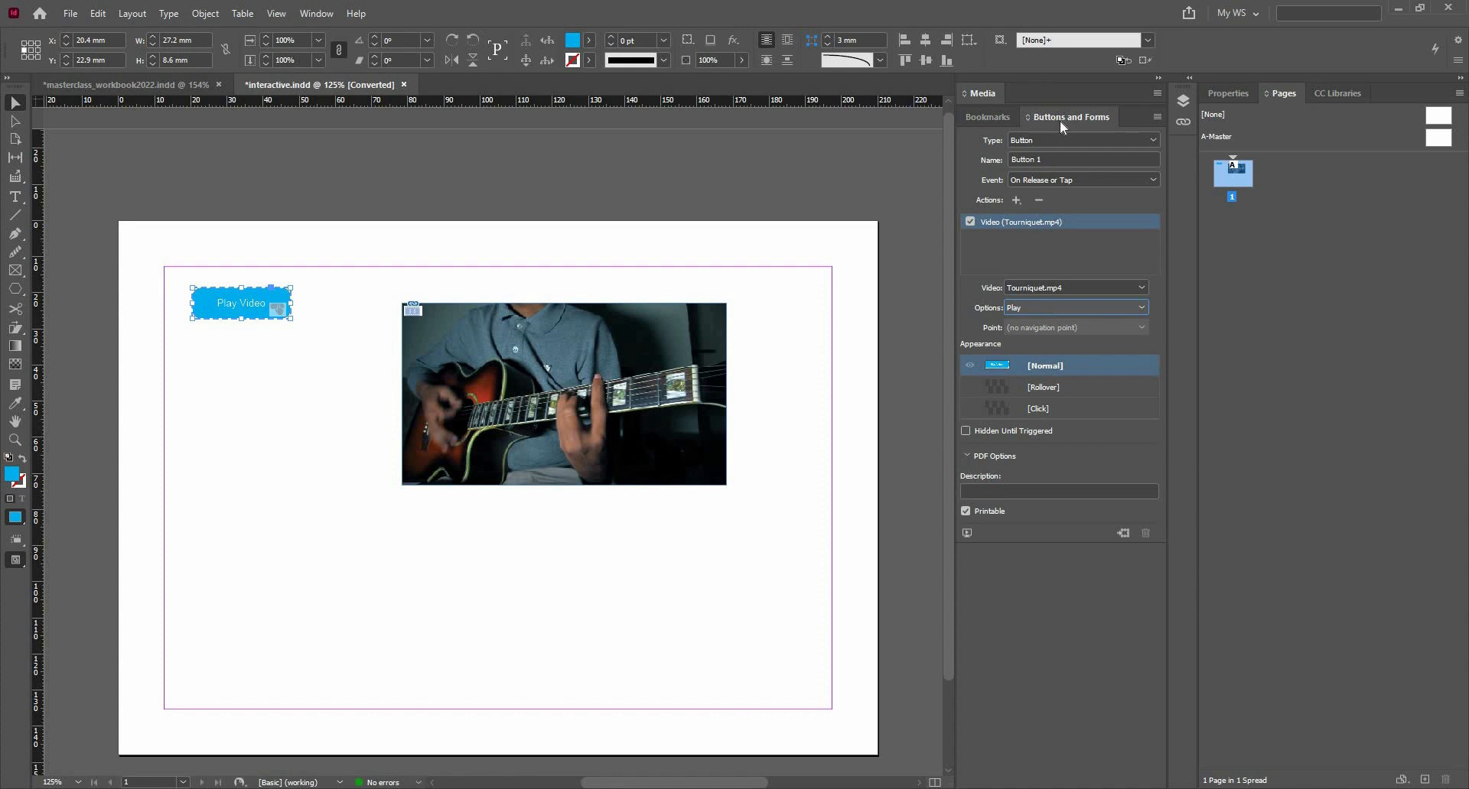
Step: Preview the spread in an enlarged EPUB Interactivity Preview, test the Play Video button and the video controls, and close the preview
{"action": "left_click_drag", "start_coordinate": [1045, 117], "coordinate": [989, 94]}
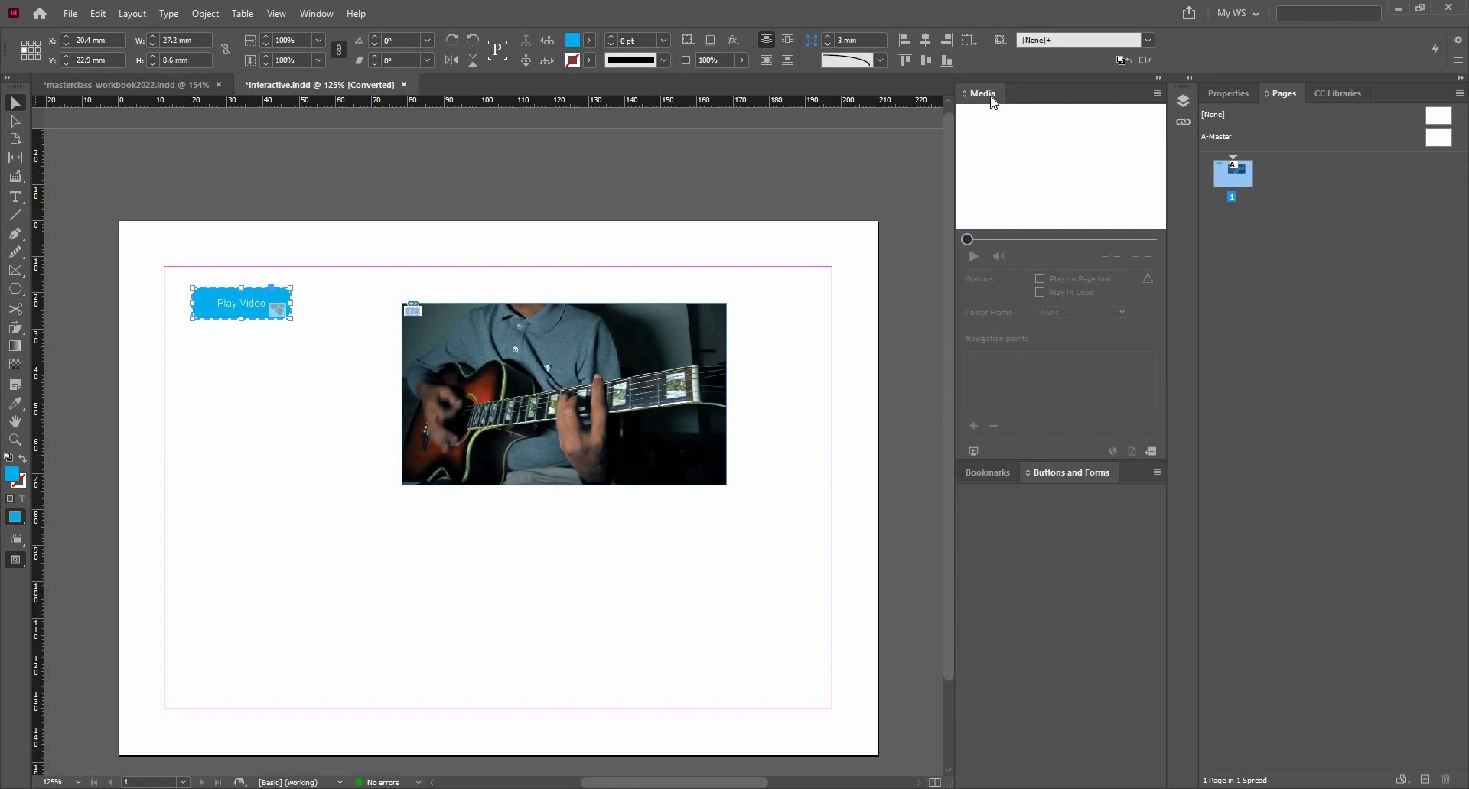
{"action": "left_click", "coordinate": [973, 452]}
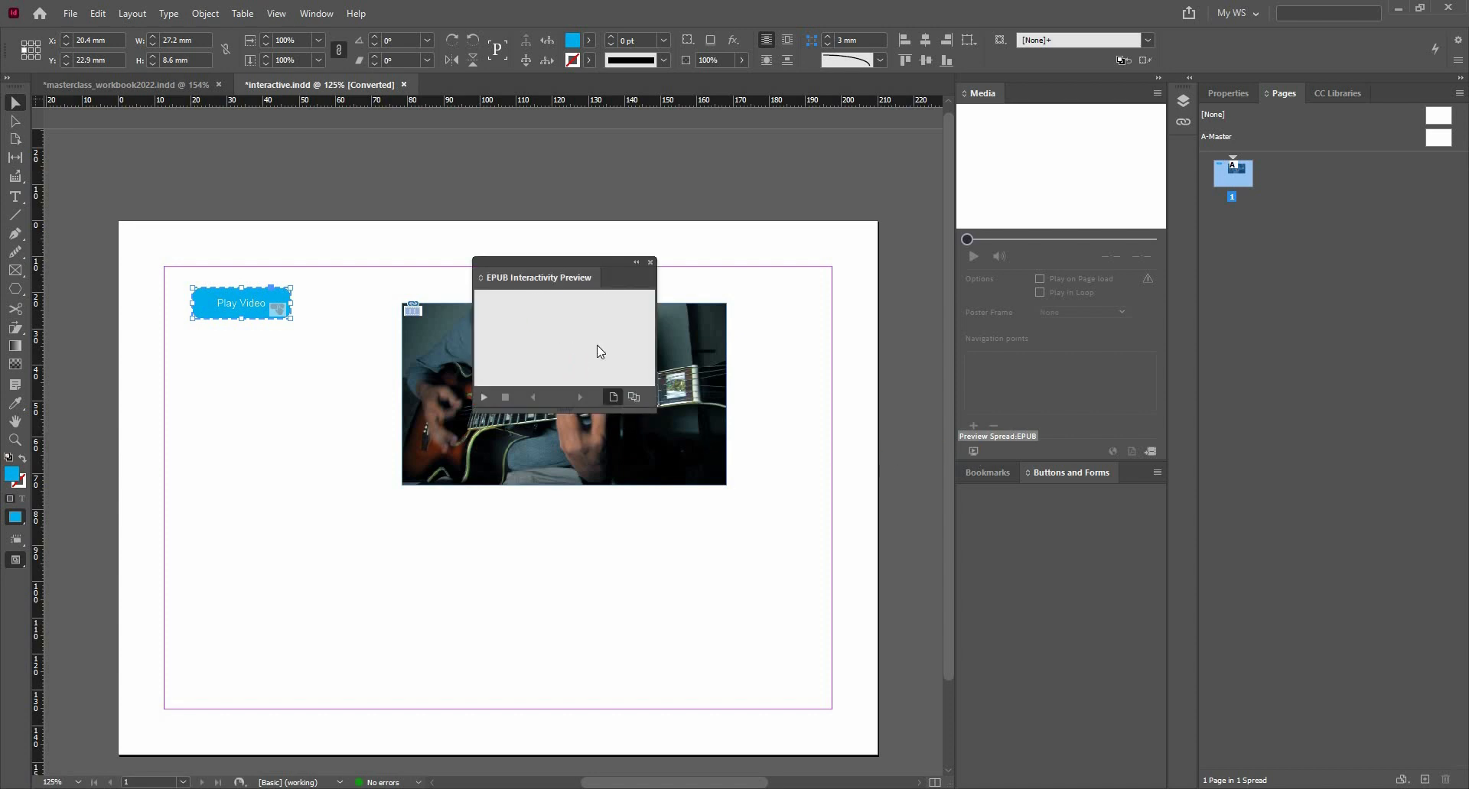
{"action": "left_click_drag", "start_coordinate": [655, 413], "coordinate": [915, 687]}
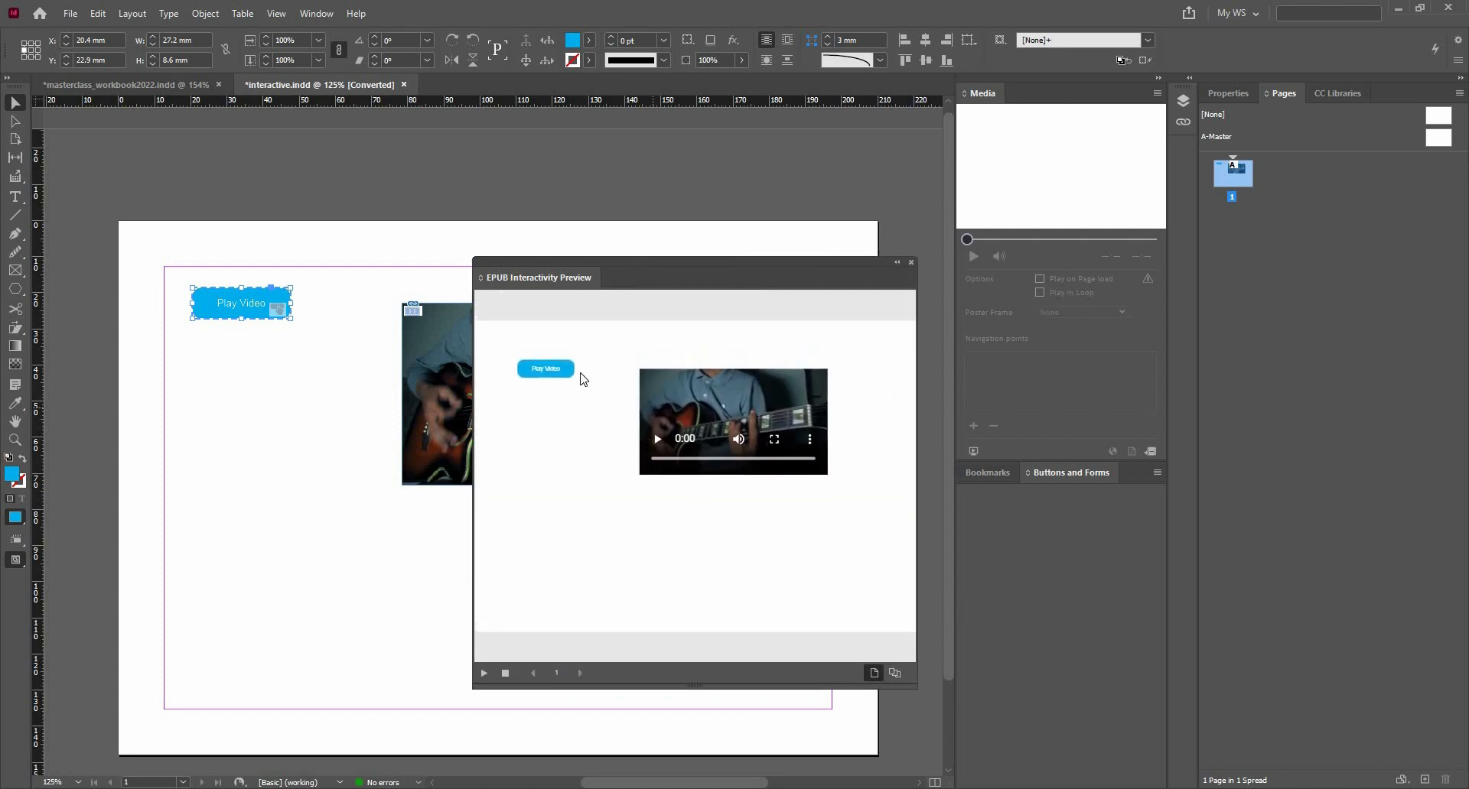
{"action": "left_click", "coordinate": [561, 375]}
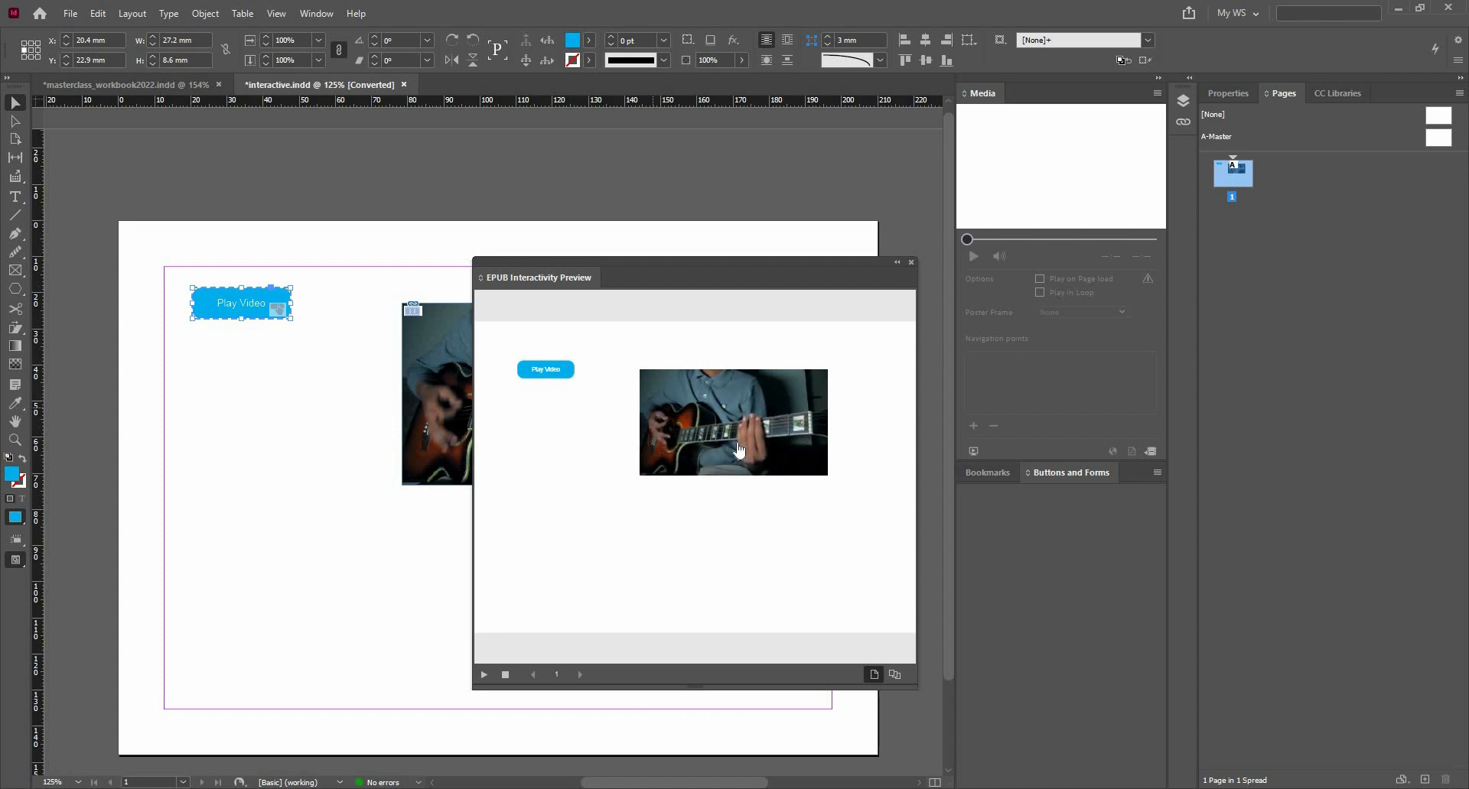
{"action": "left_click", "coordinate": [658, 441]}
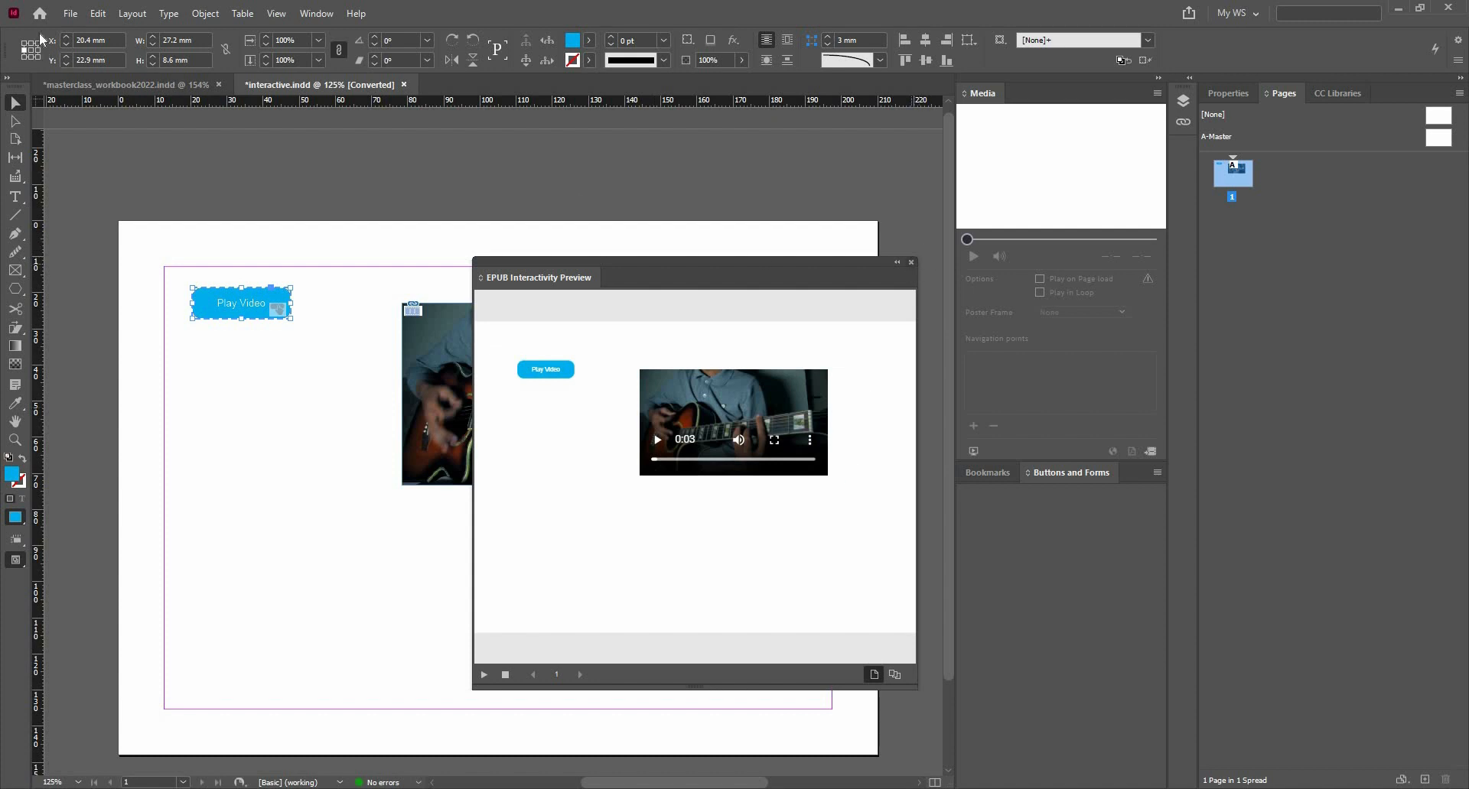
{"action": "left_click", "coordinate": [910, 263]}
{"action": "left_click", "coordinate": [70, 13]}
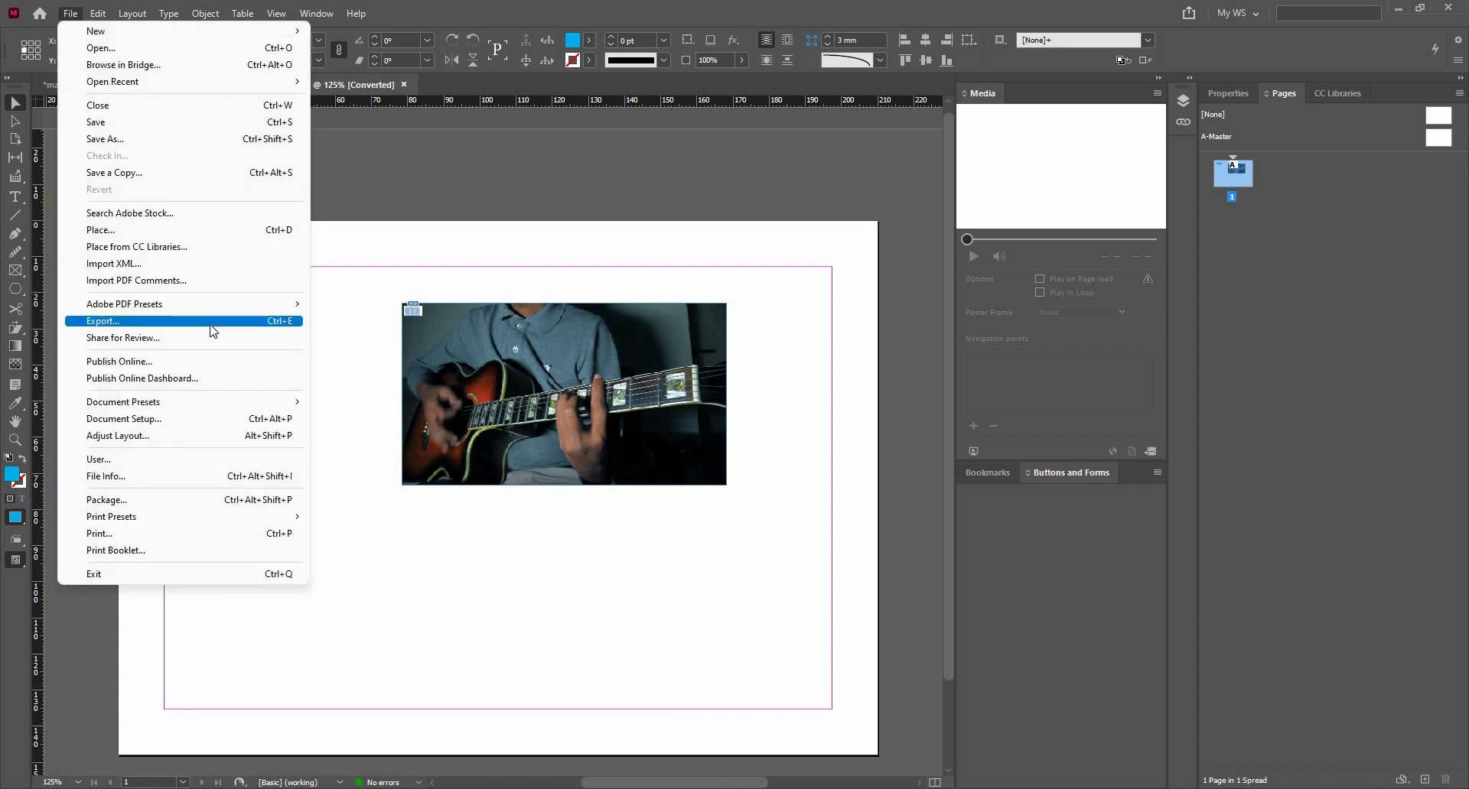
{"action": "left_click", "coordinate": [213, 322]}
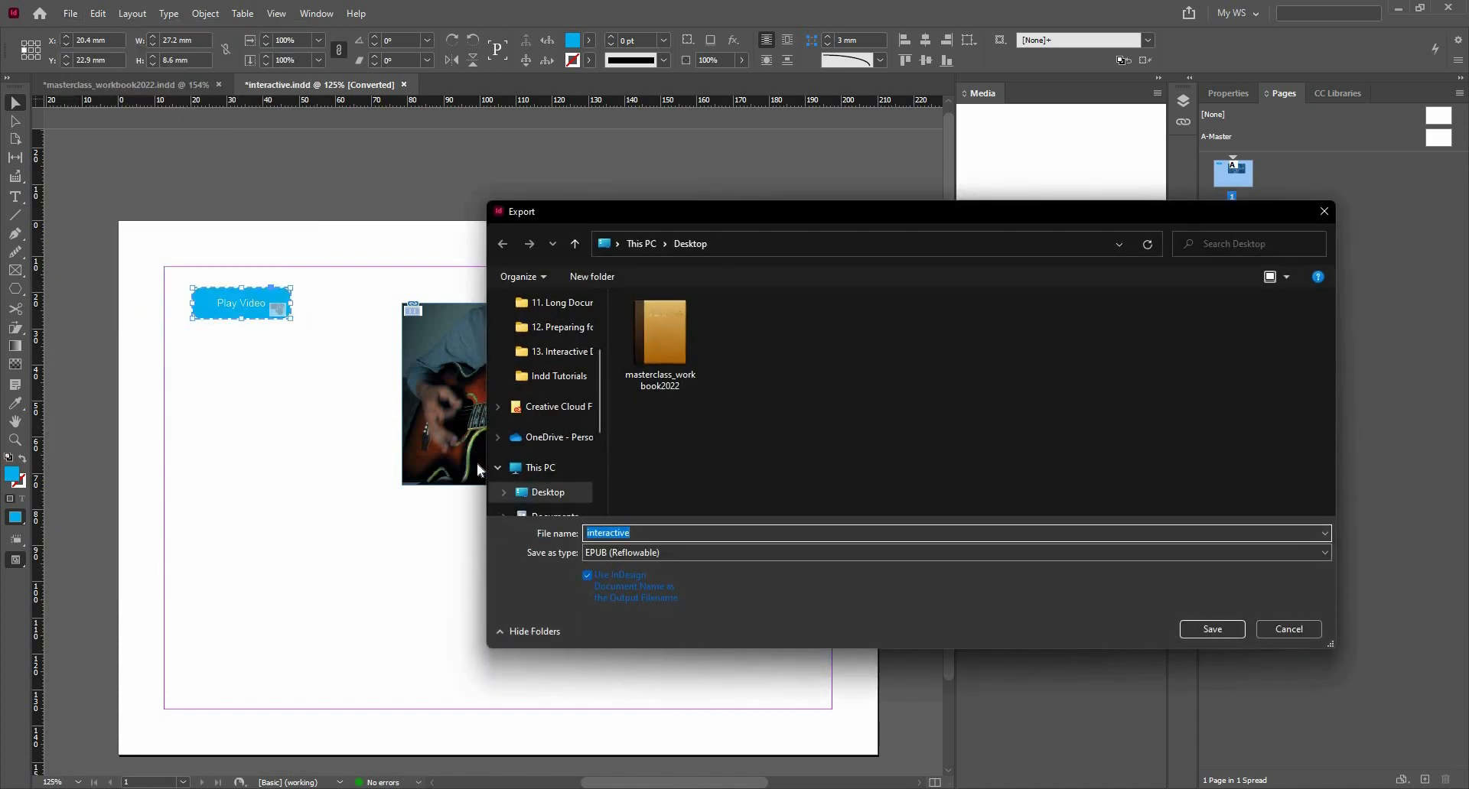
{"action": "left_click", "coordinate": [673, 554]}
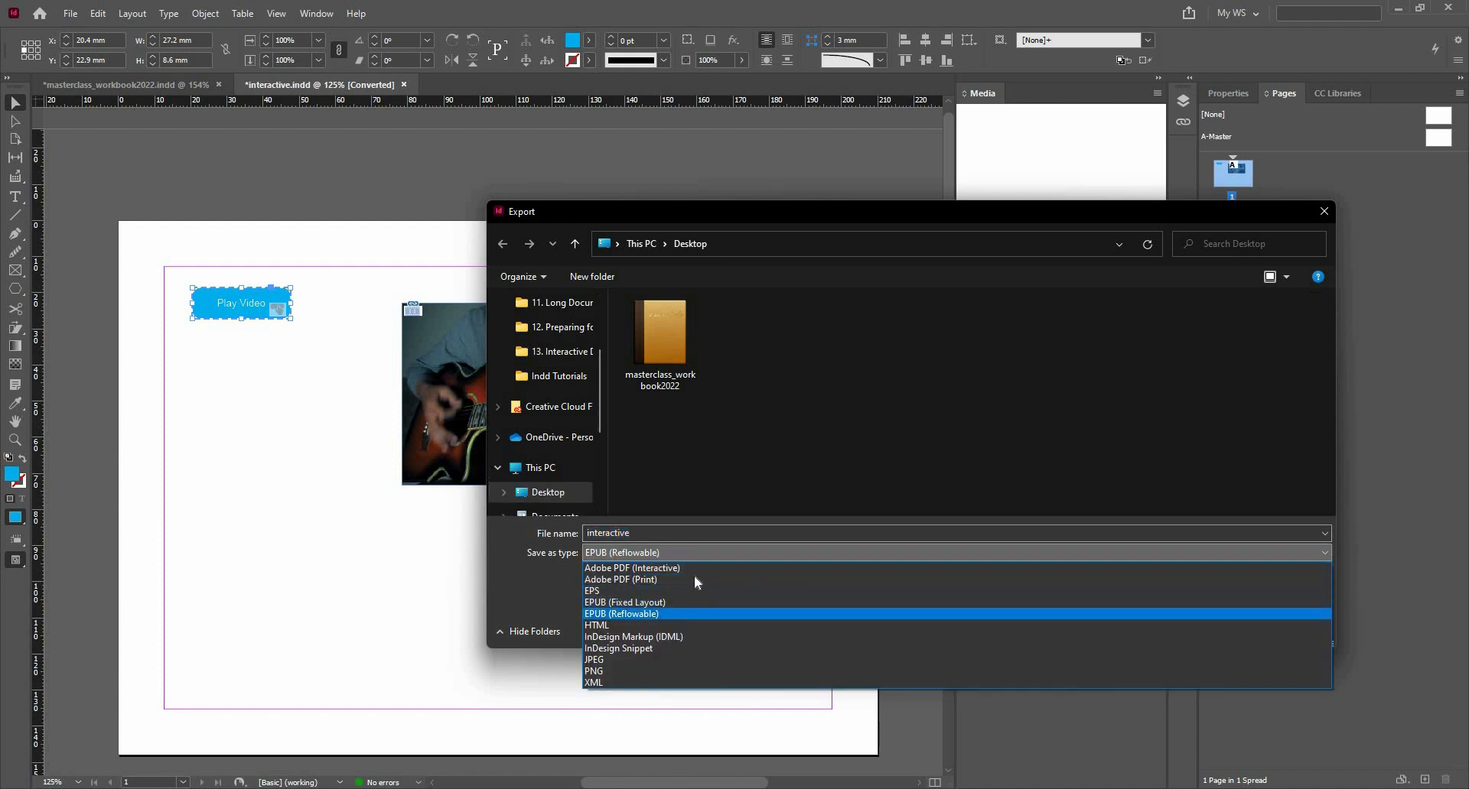
{"action": "left_click", "coordinate": [696, 567]}
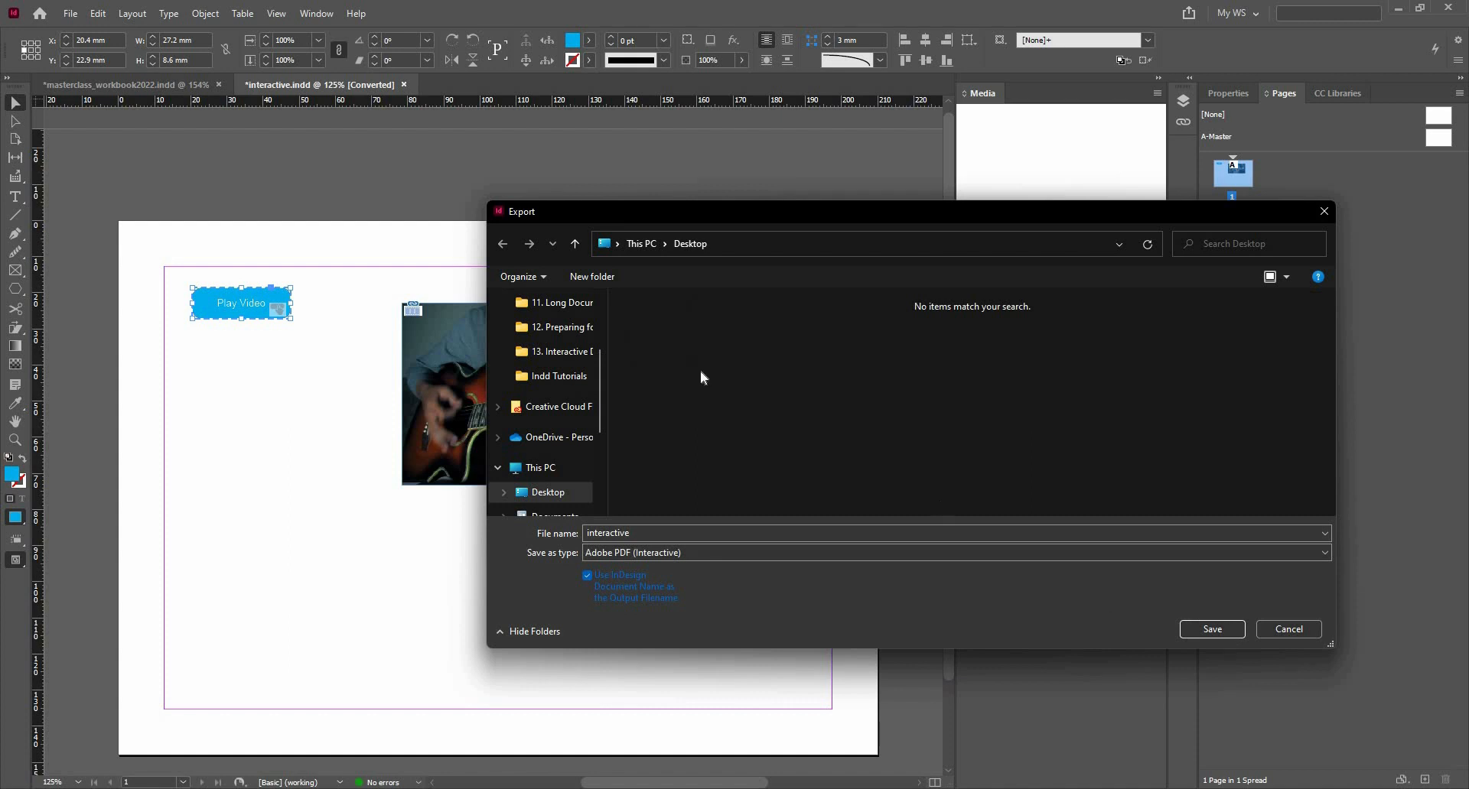
{"action": "left_click", "coordinate": [1208, 630]}
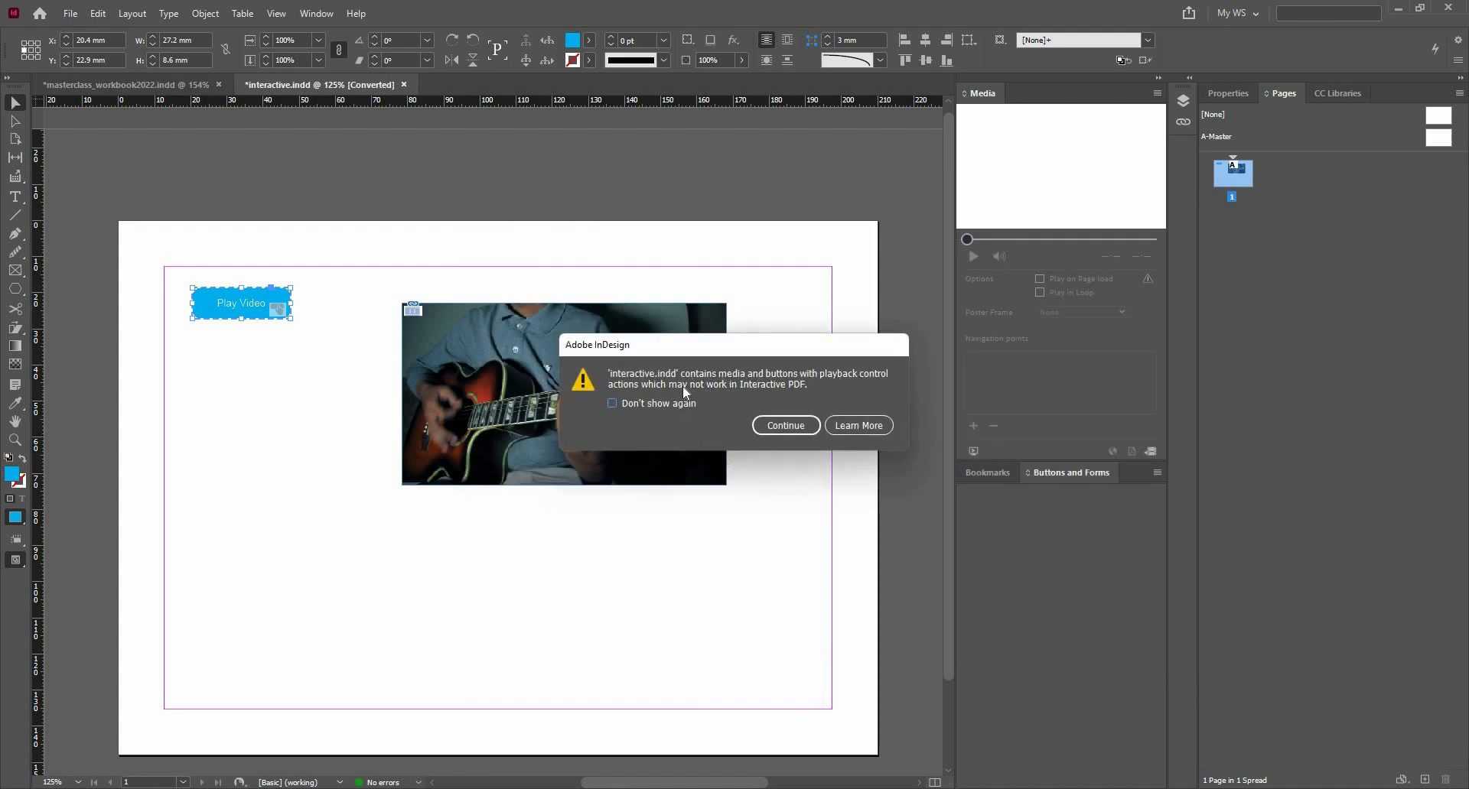
{"action": "left_click", "coordinate": [852, 424]}
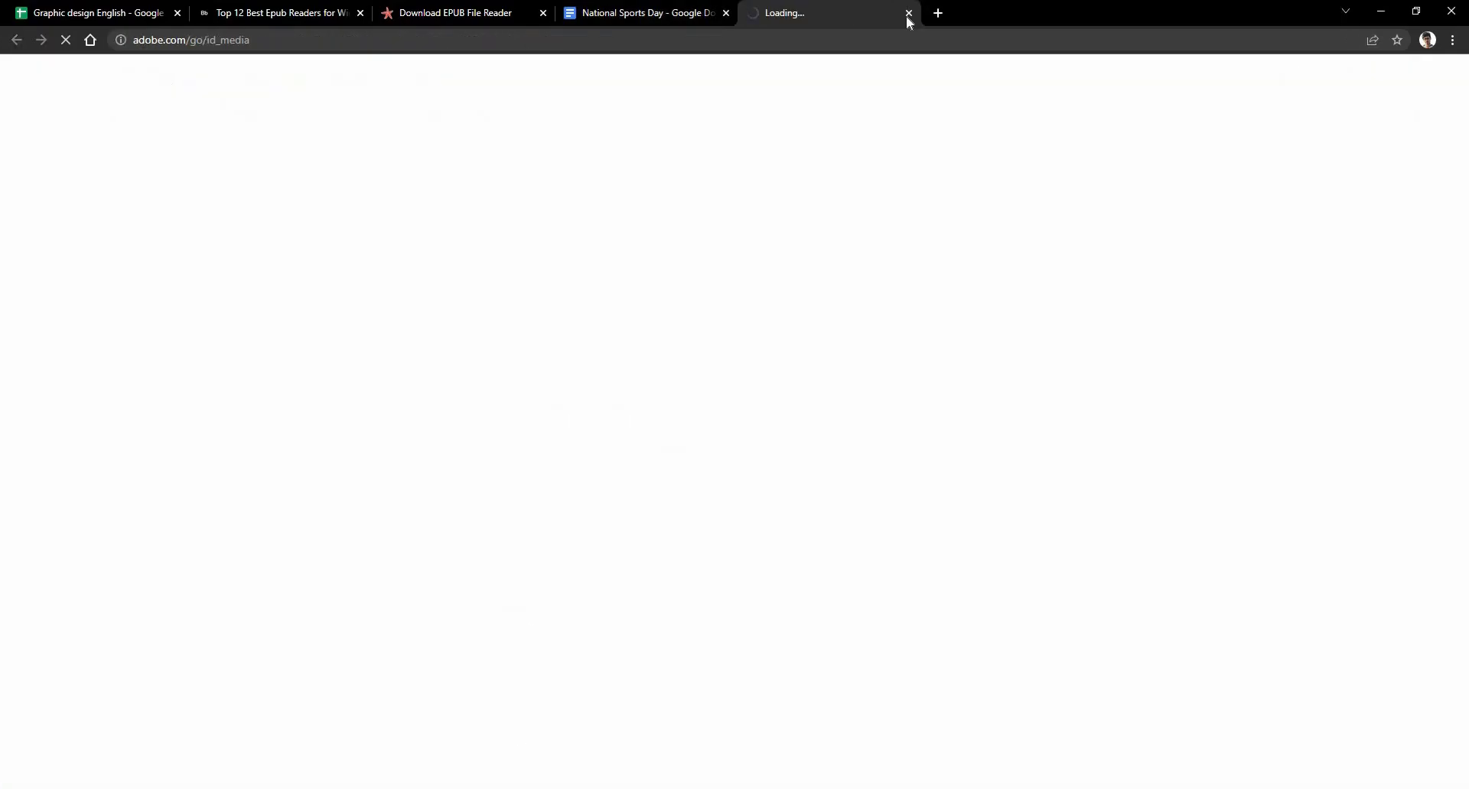
{"action": "left_click", "coordinate": [907, 13]}
{"action": "key", "text": "alt+Tab"}
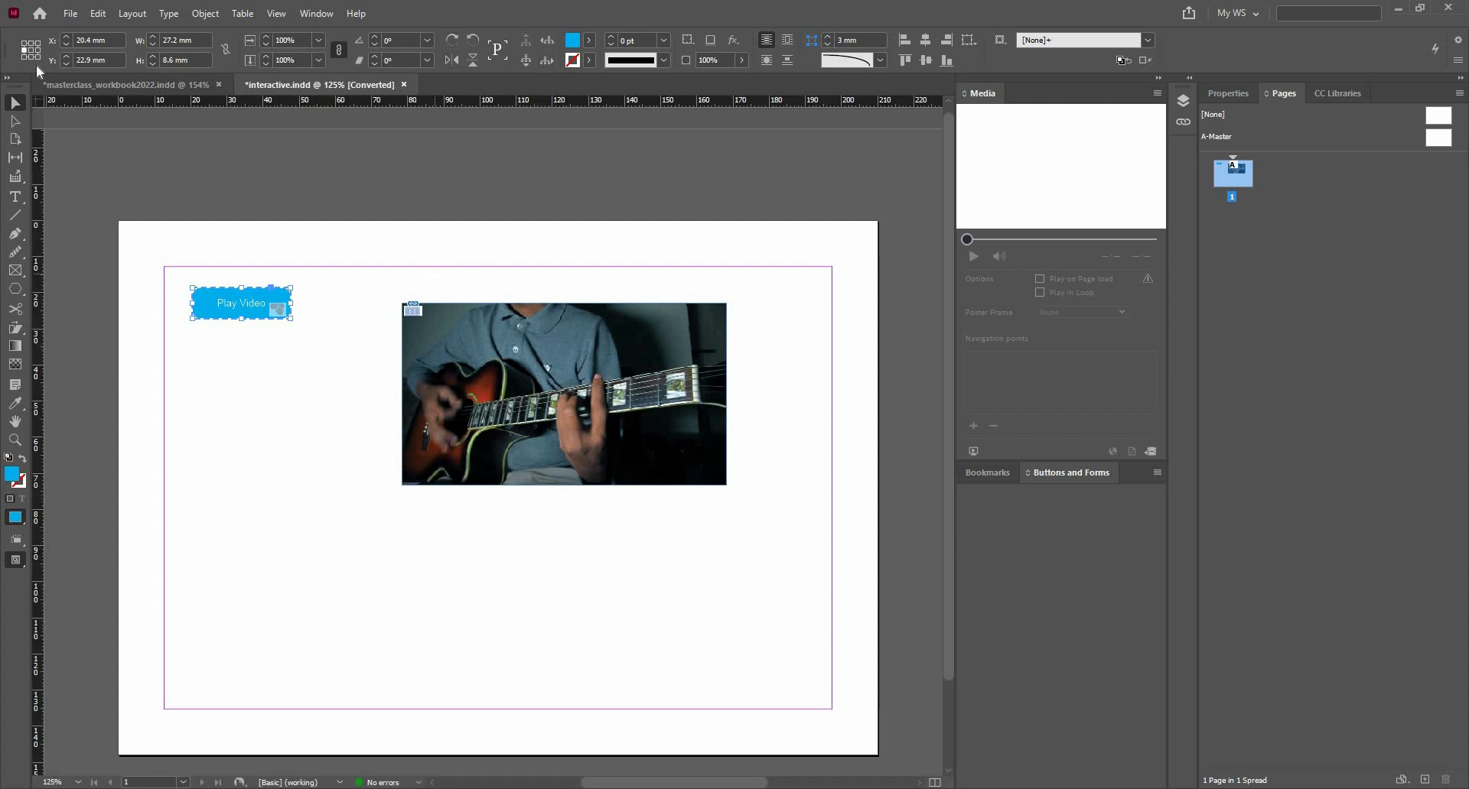
Step: Examine the General, Compression, Advanced and Security settings for exporting the document as Adobe PDF (Interactive), and cancel the export
{"action": "key", "text": "alt+f"}
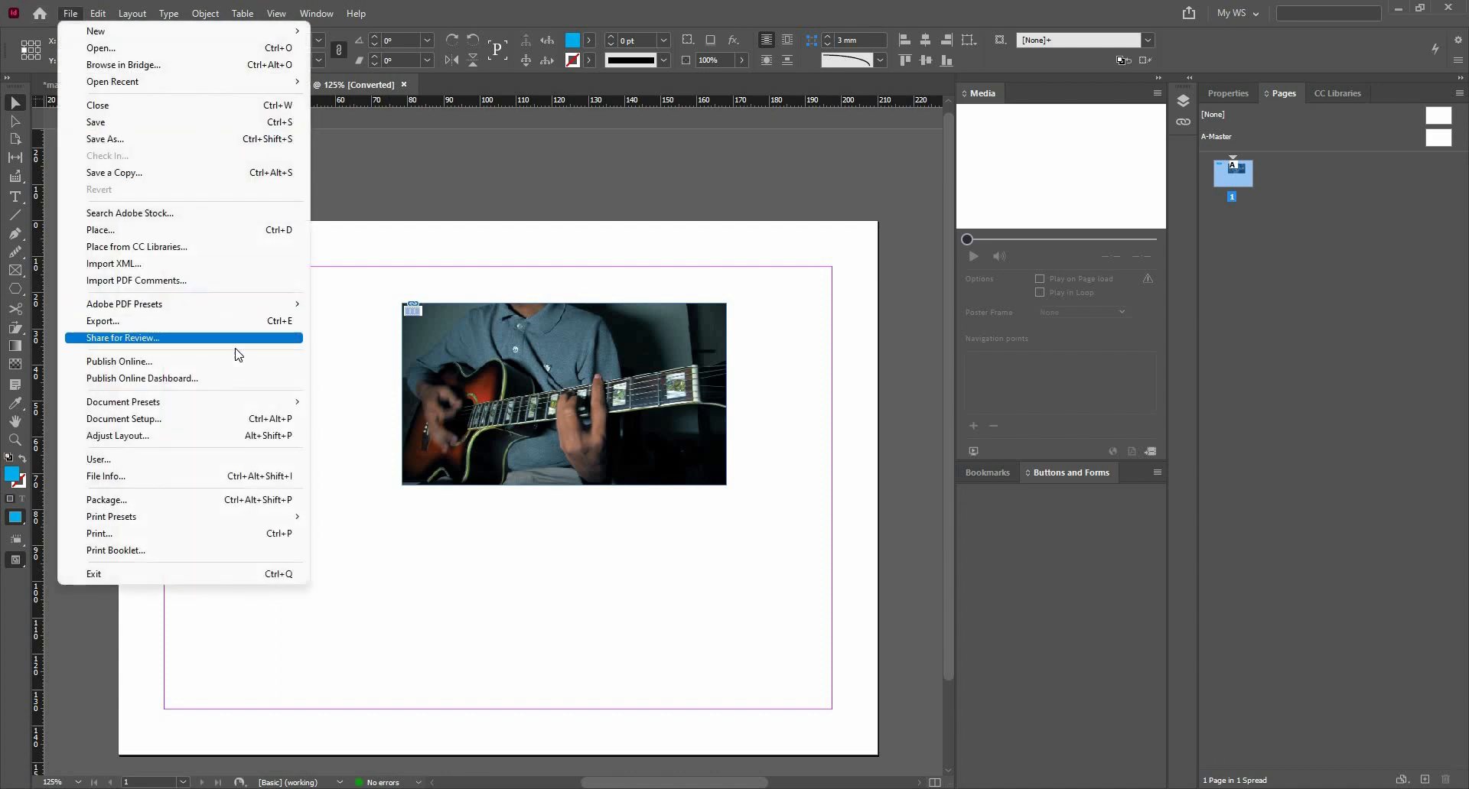
{"action": "key", "text": "Return"}
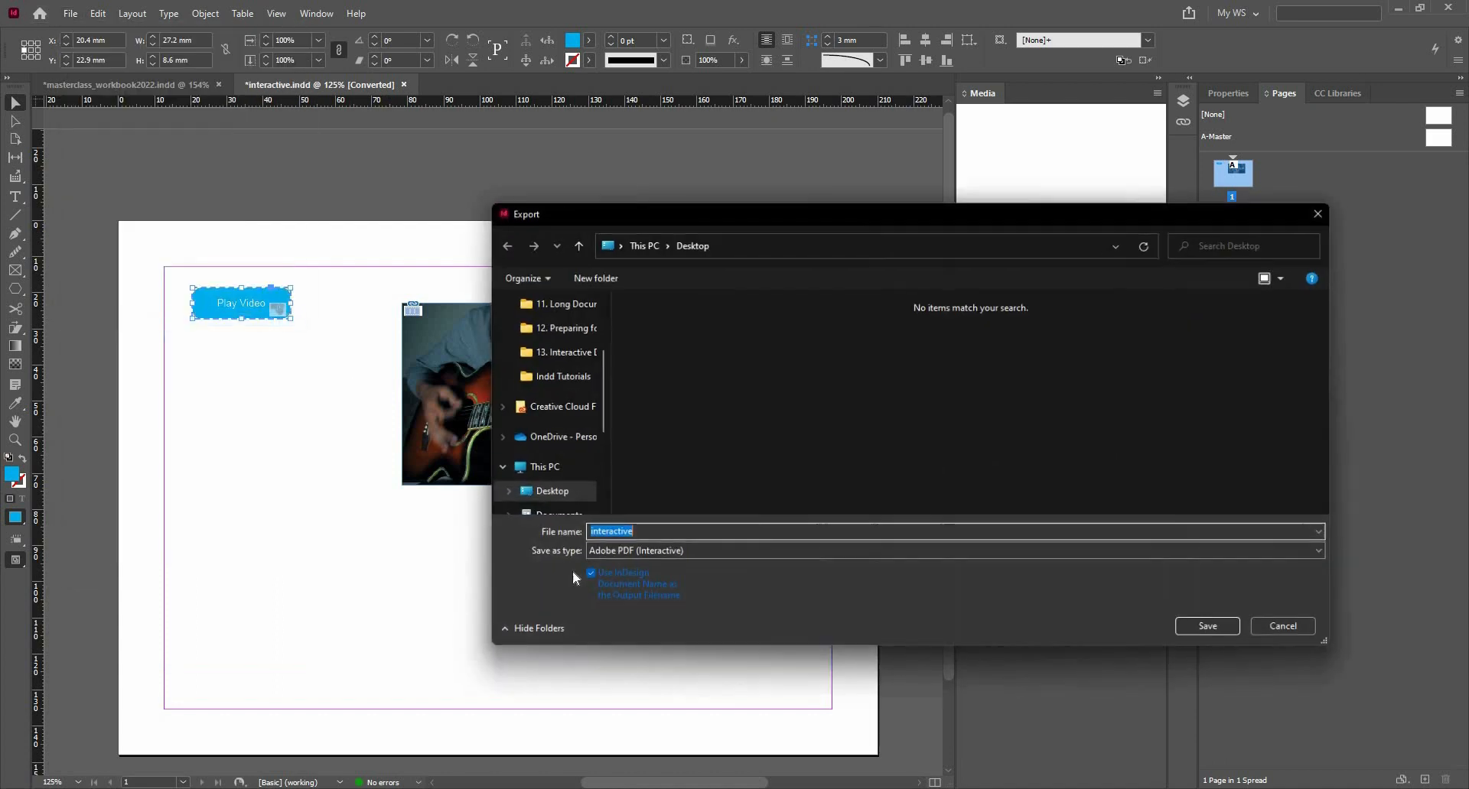
{"action": "left_click", "coordinate": [612, 554]}
{"action": "left_click", "coordinate": [635, 548]}
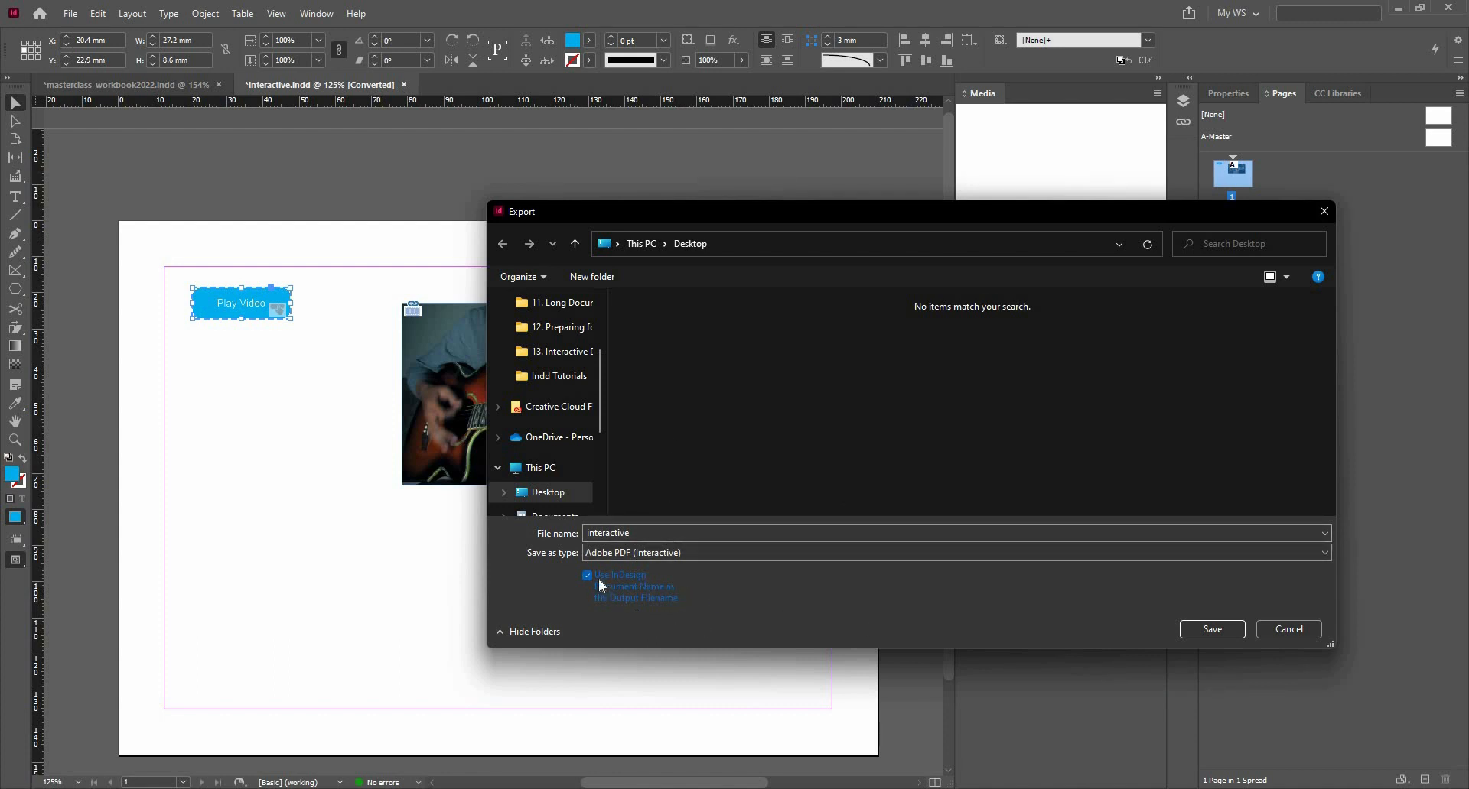
{"action": "left_click", "coordinate": [1222, 633]}
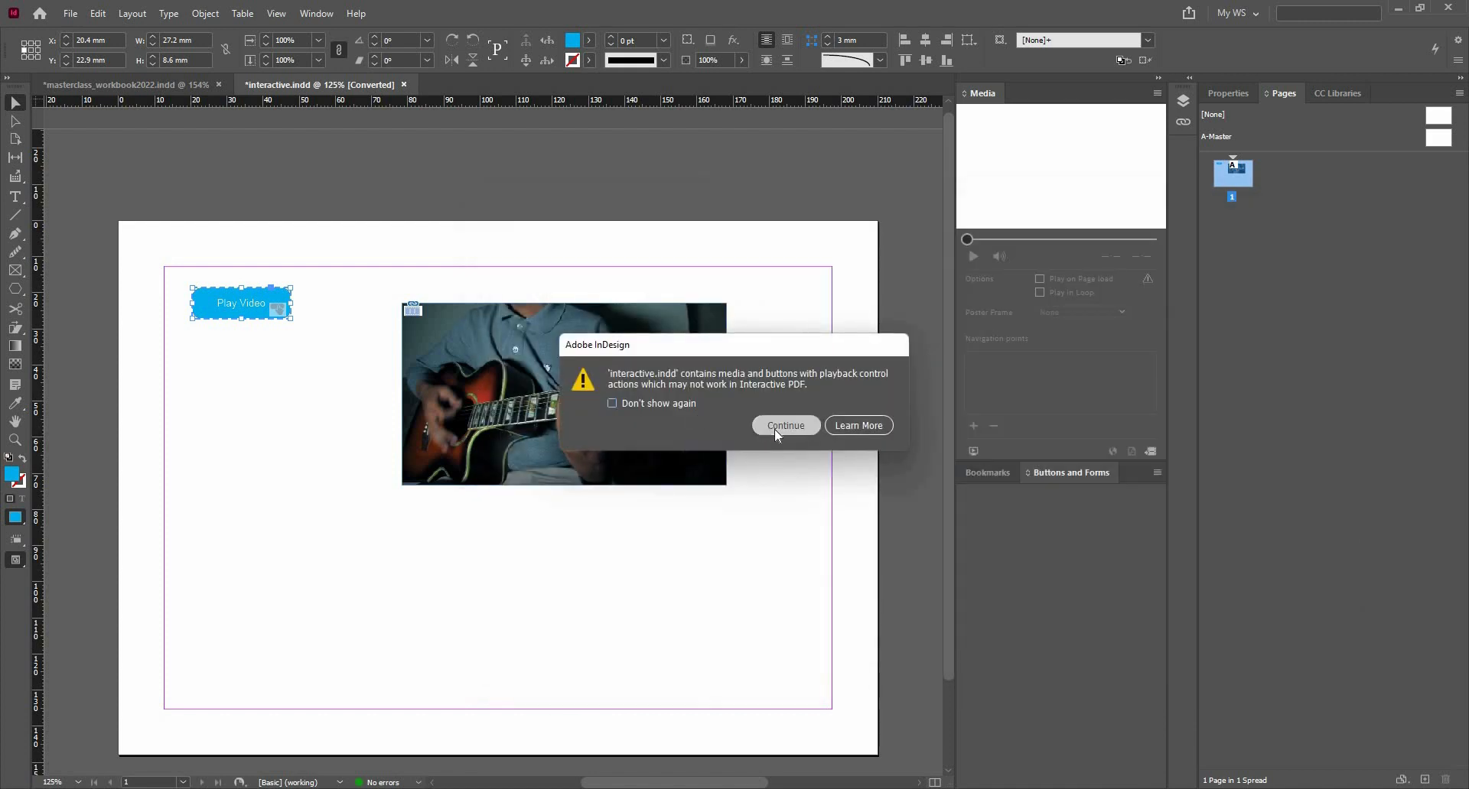
{"action": "left_click", "coordinate": [775, 429]}
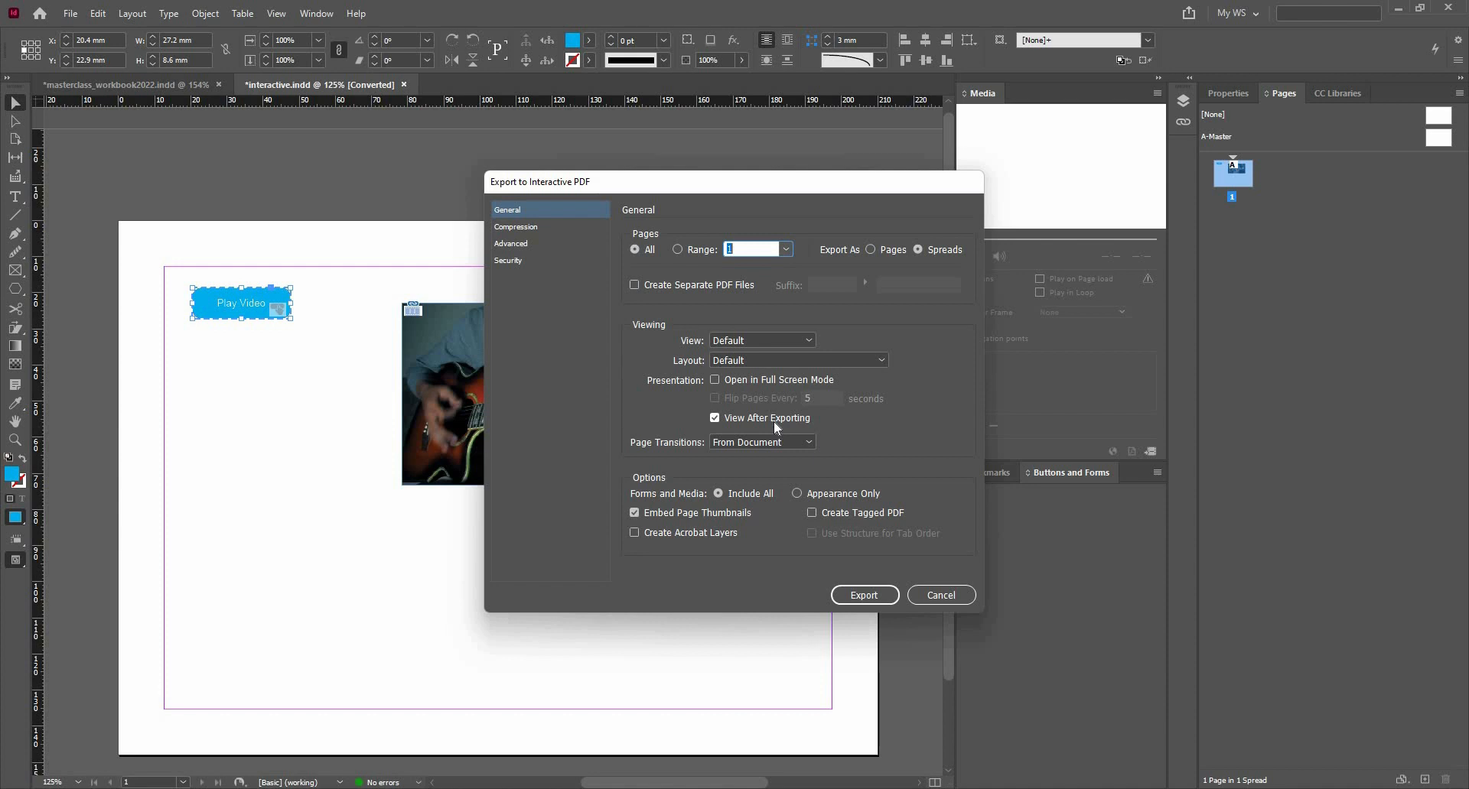
{"action": "left_click", "coordinate": [523, 227]}
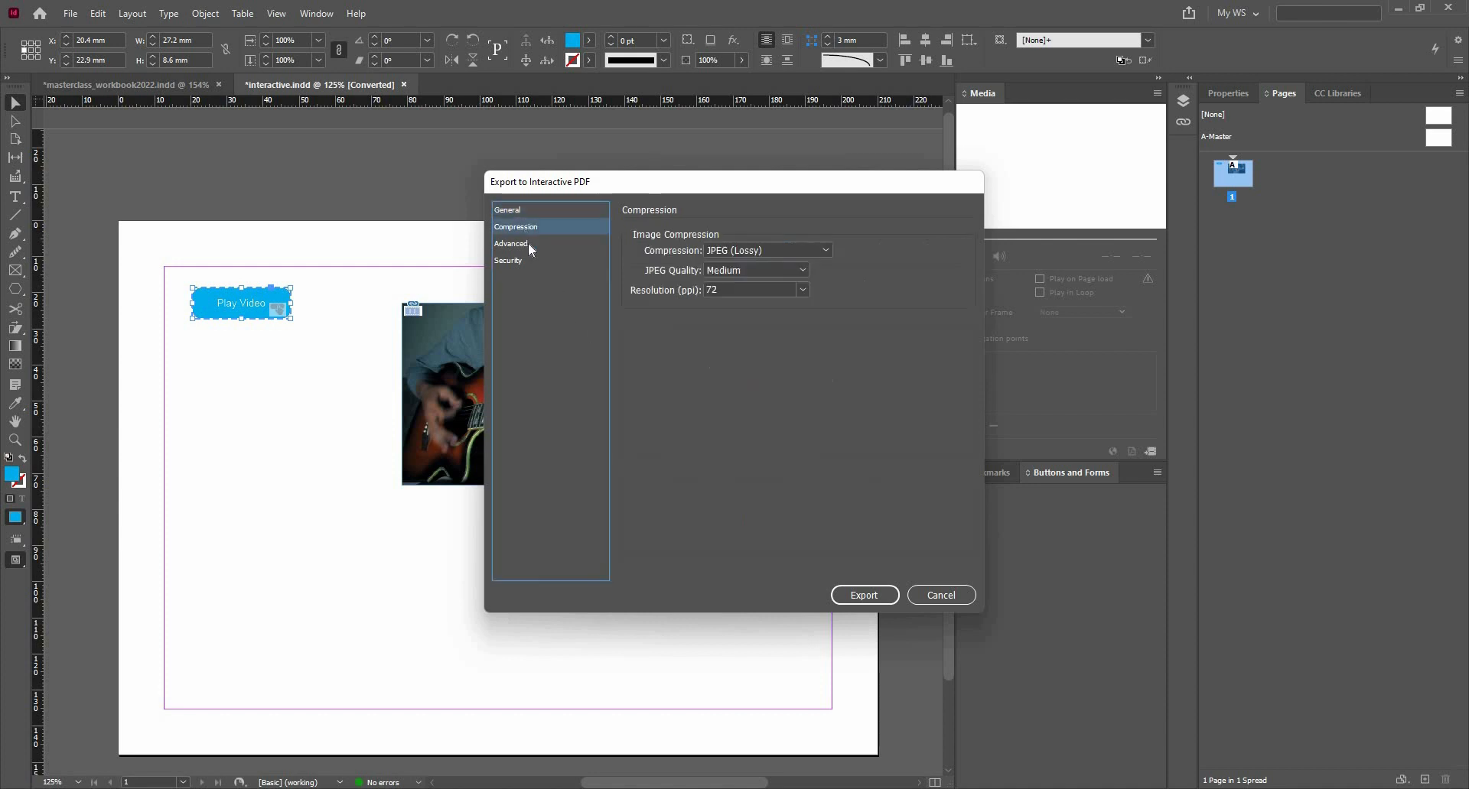
{"action": "left_click", "coordinate": [529, 245]}
{"action": "left_click", "coordinate": [529, 256]}
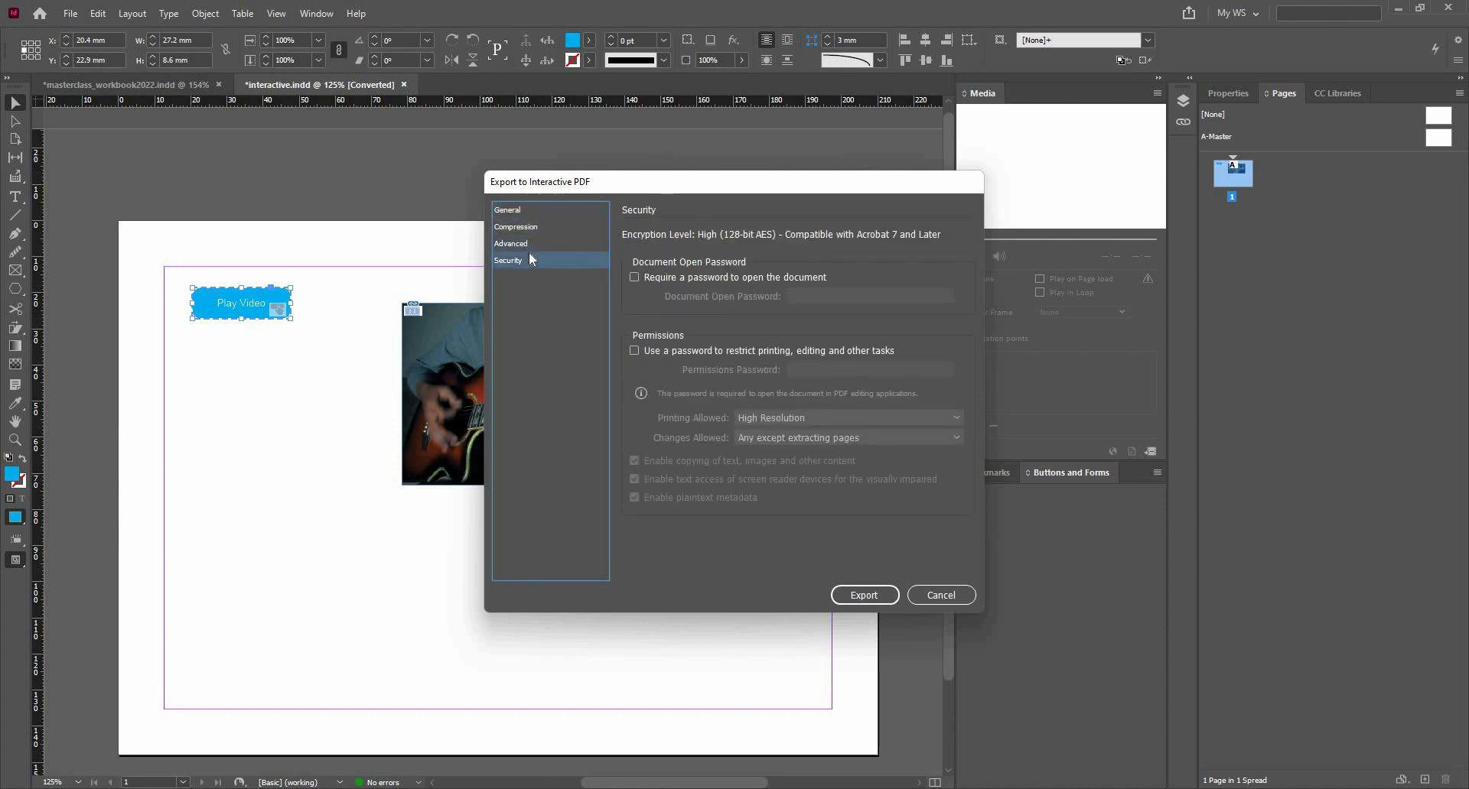
{"action": "left_click", "coordinate": [525, 209]}
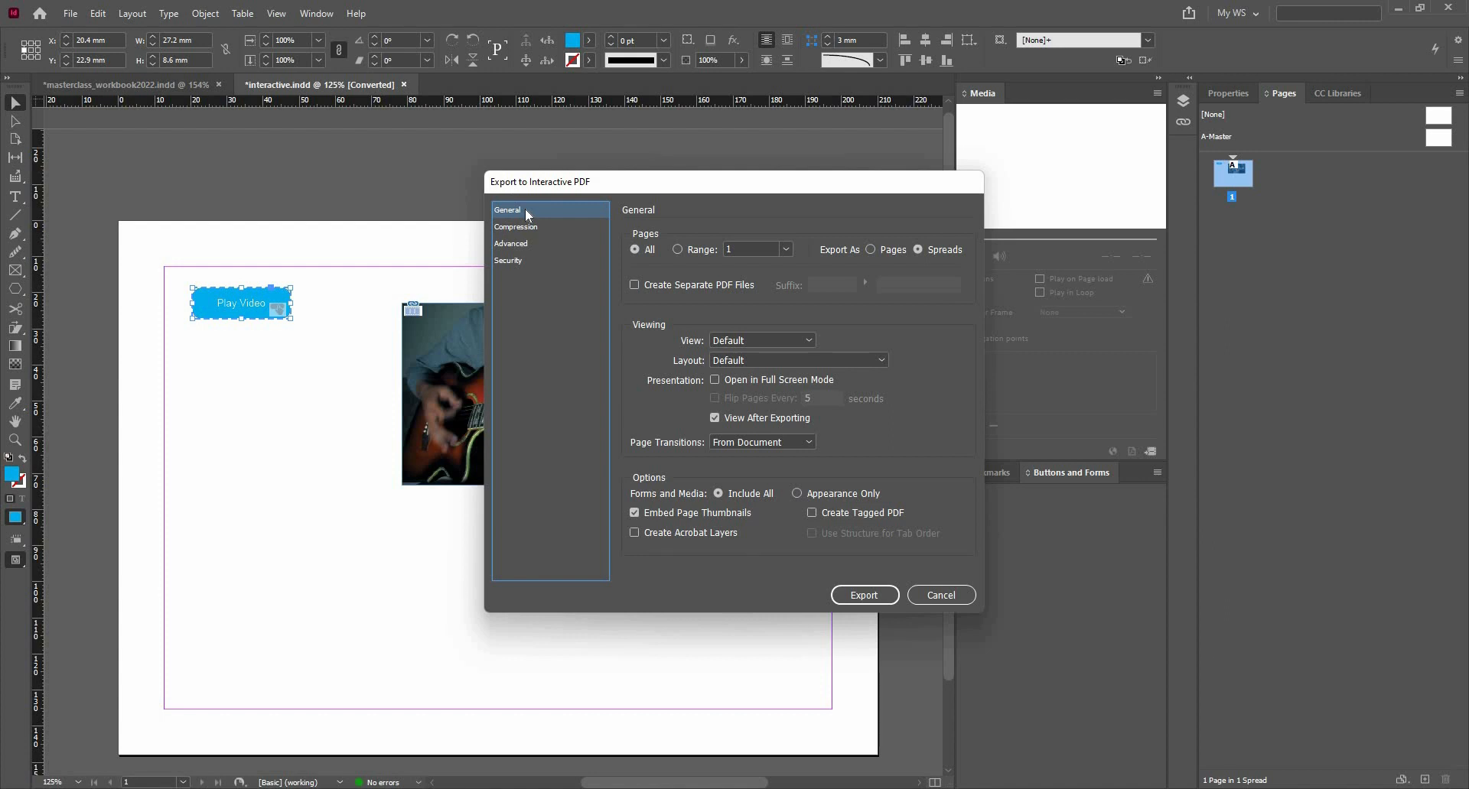
{"action": "left_click", "coordinate": [930, 595]}
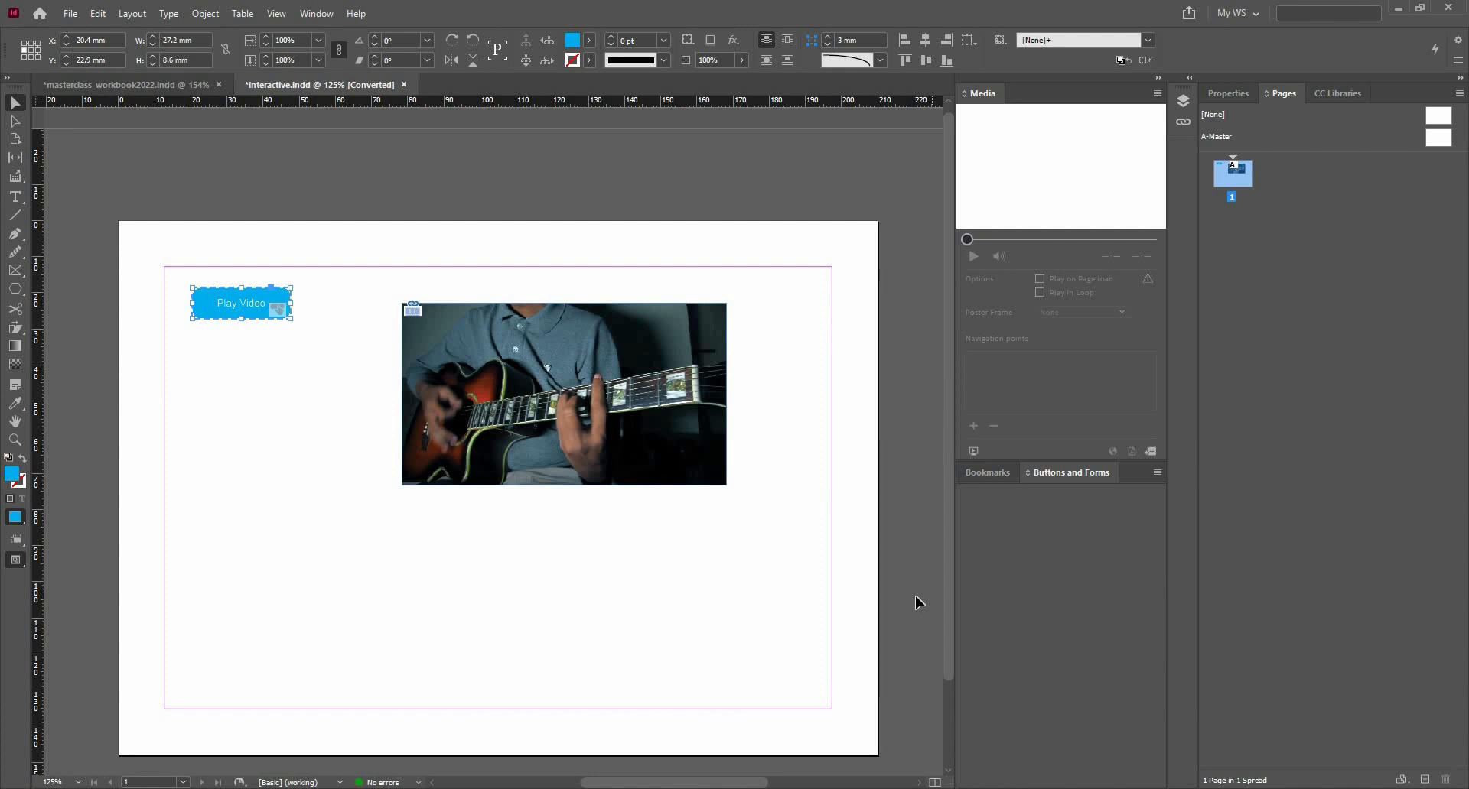